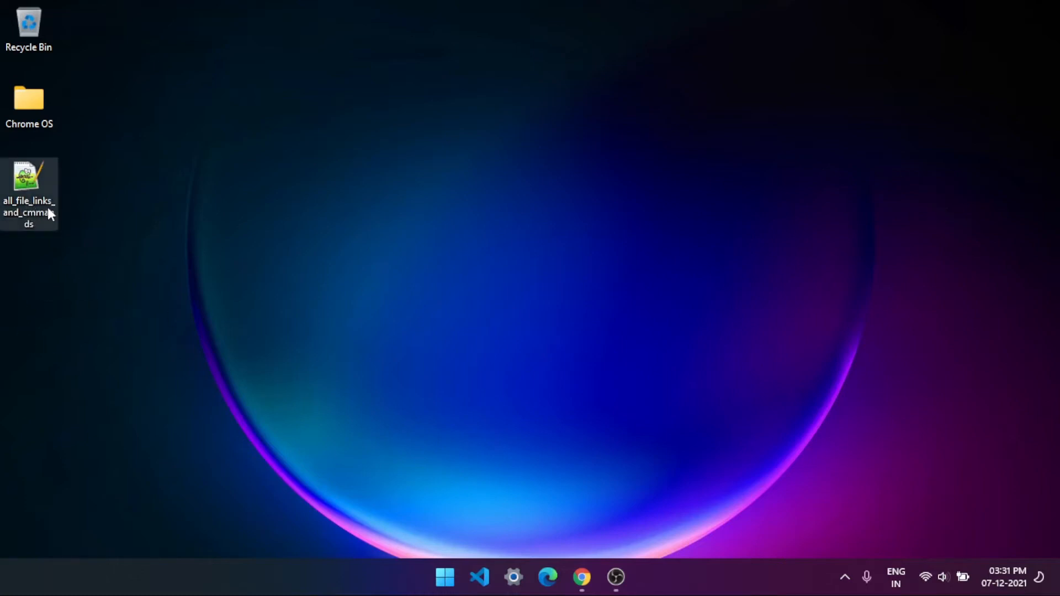
# - Open the all_file_links_and_cmmands text file from the desktop and review its list of download links and commands
pyautogui.doubleClick(36, 165)
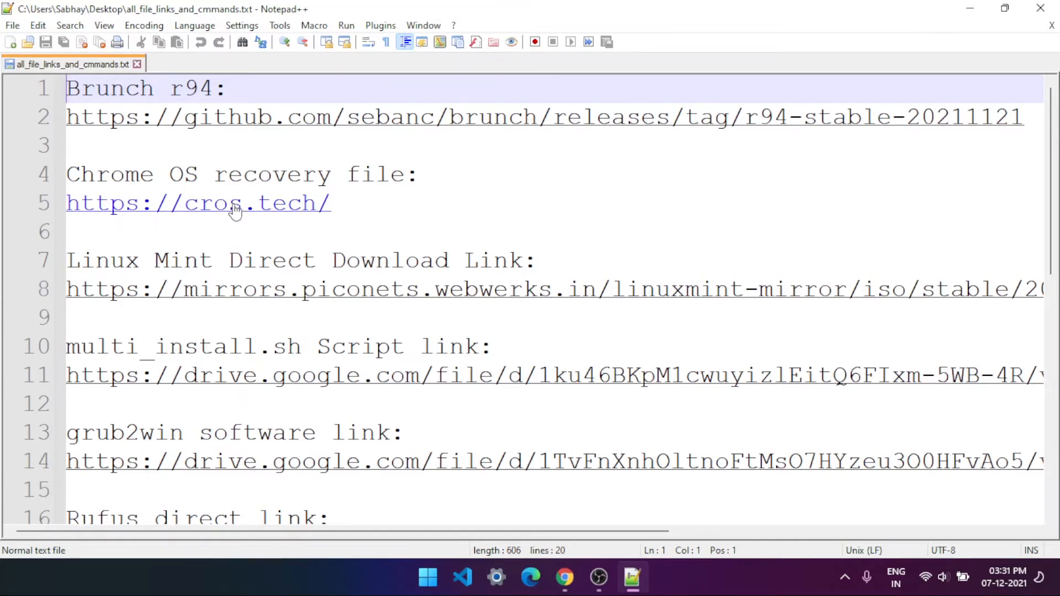
pyautogui.scroll(-4, 381, 243)
pyautogui.scroll(2, 381, 243)
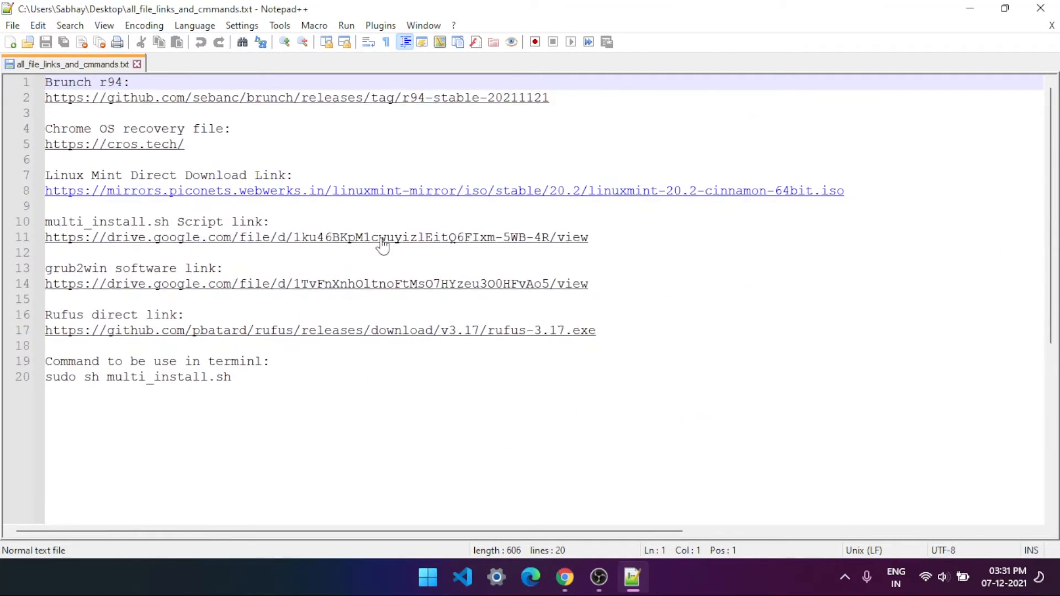
pyautogui.hotkey('ctrl', 'End')
pyautogui.click(147, 79)
pyautogui.moveTo(147, 79); pyautogui.dragTo(48, 82)
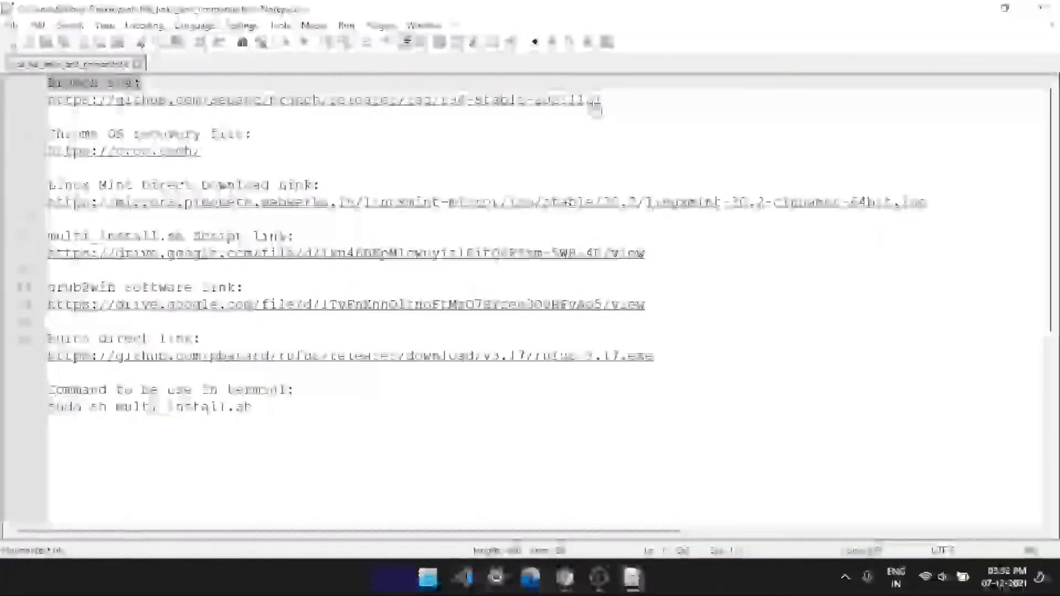
pyautogui.scroll(2, 503, 141)
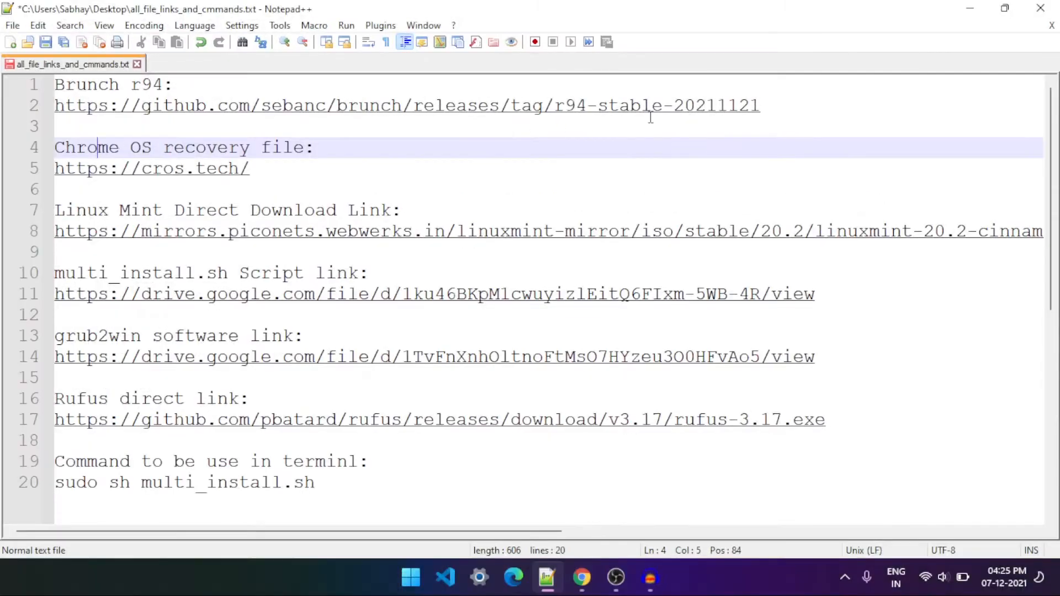
# - Copy the Brunch r94 release link from the text file and open it in Chrome
pyautogui.moveTo(760, 105); pyautogui.dragTo(38, 113)
pyautogui.hotkey('ctrl', 'c')
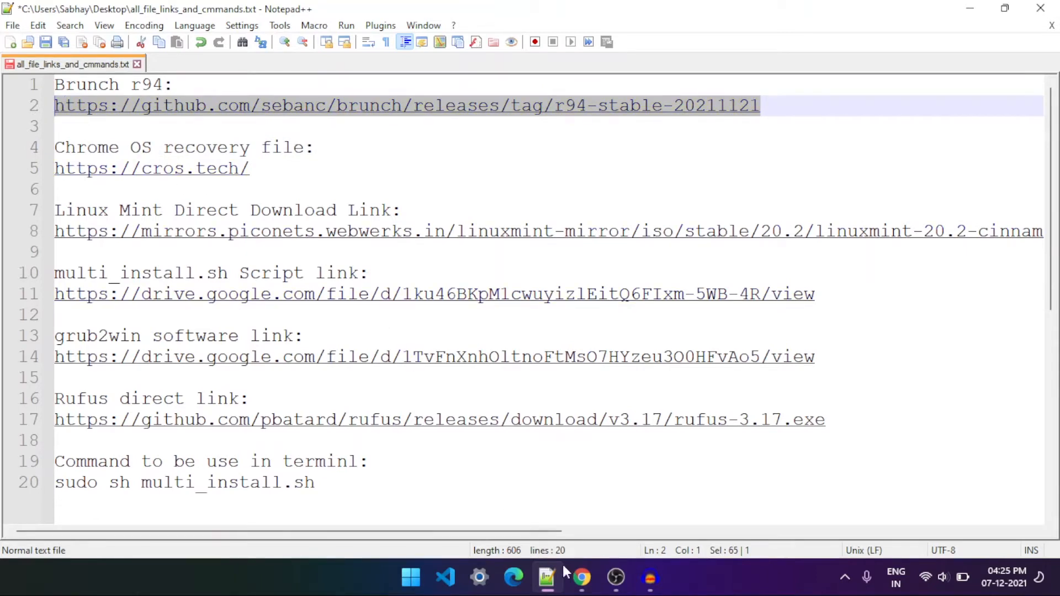
pyautogui.click(582, 578)
pyautogui.hotkey('ctrl', 'v')
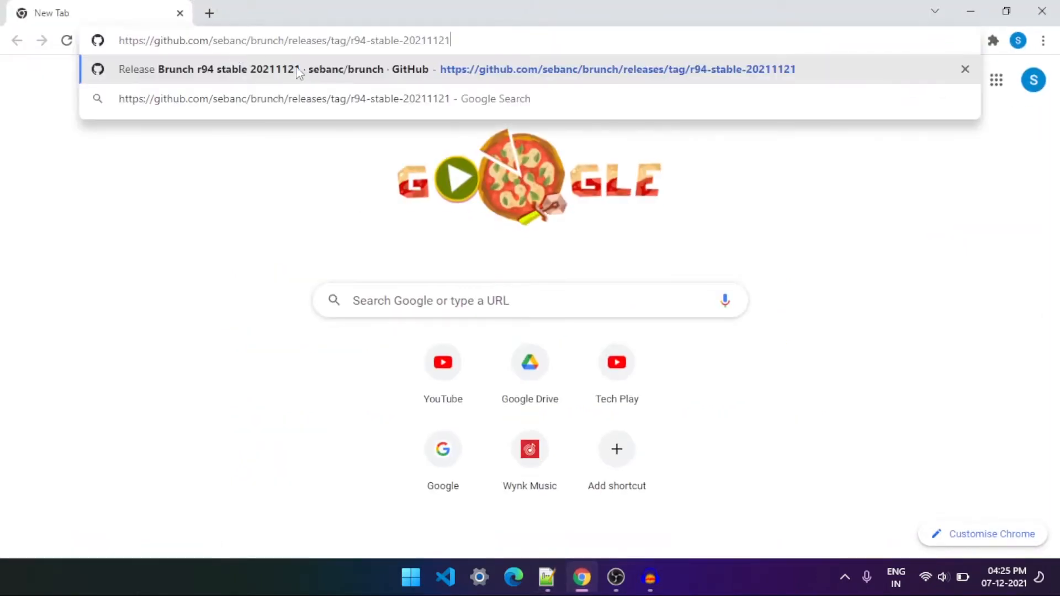
pyautogui.press('Return')
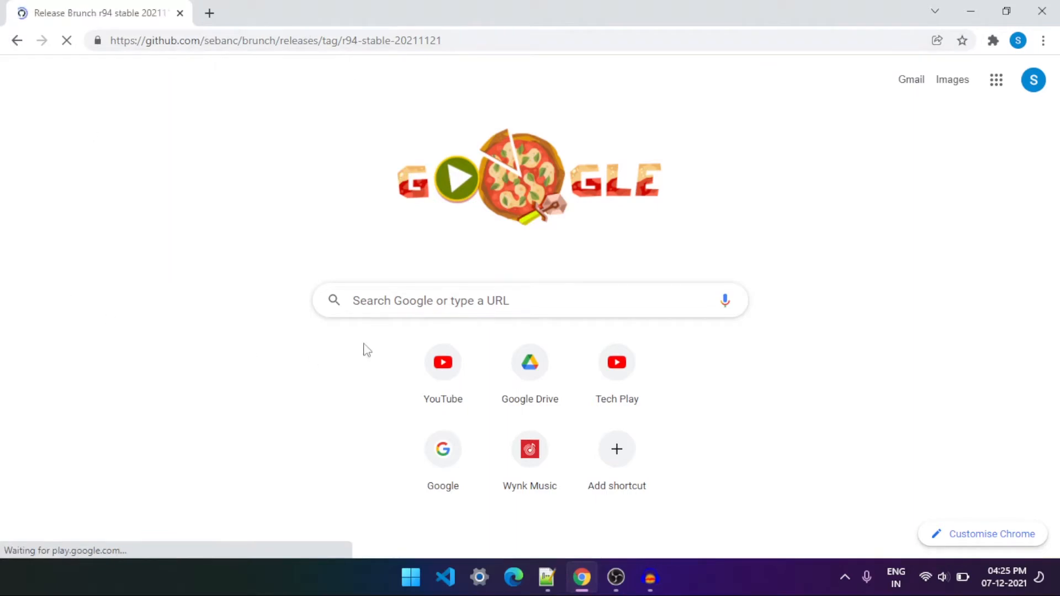
# - Download brunch_r94_stable_20211127.tar.gz from the assets of the Brunch r94 release page
pyautogui.scroll(-4, 343, 287)
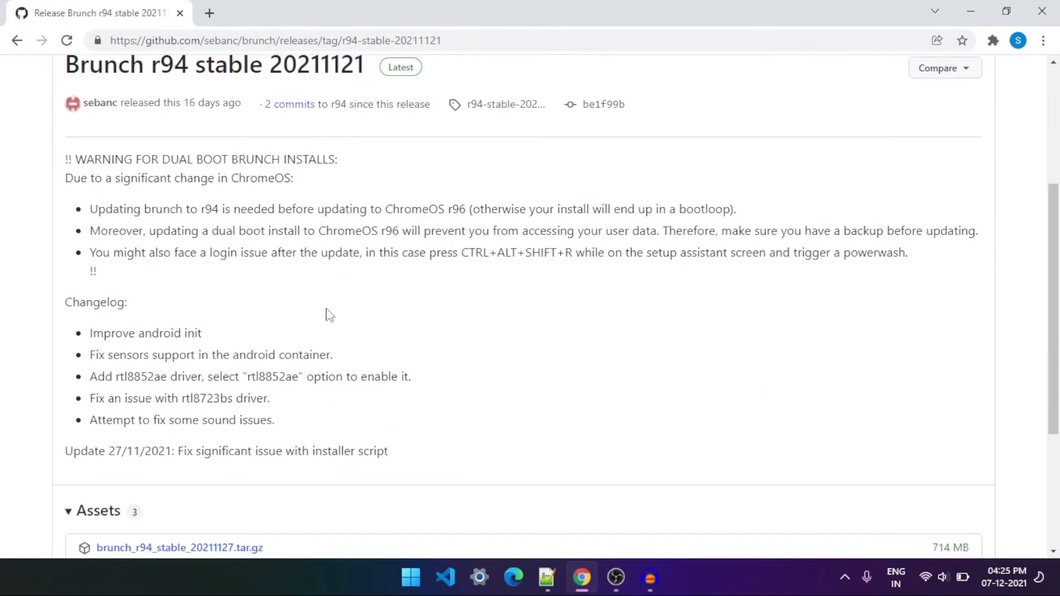
pyautogui.scroll(-3, 327, 314)
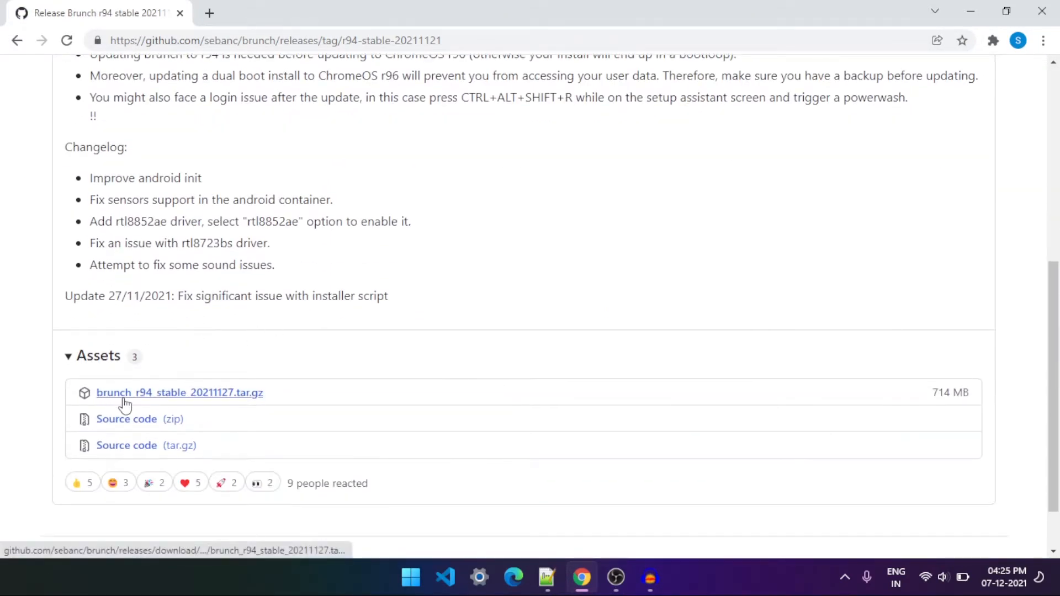
pyautogui.click(166, 397)
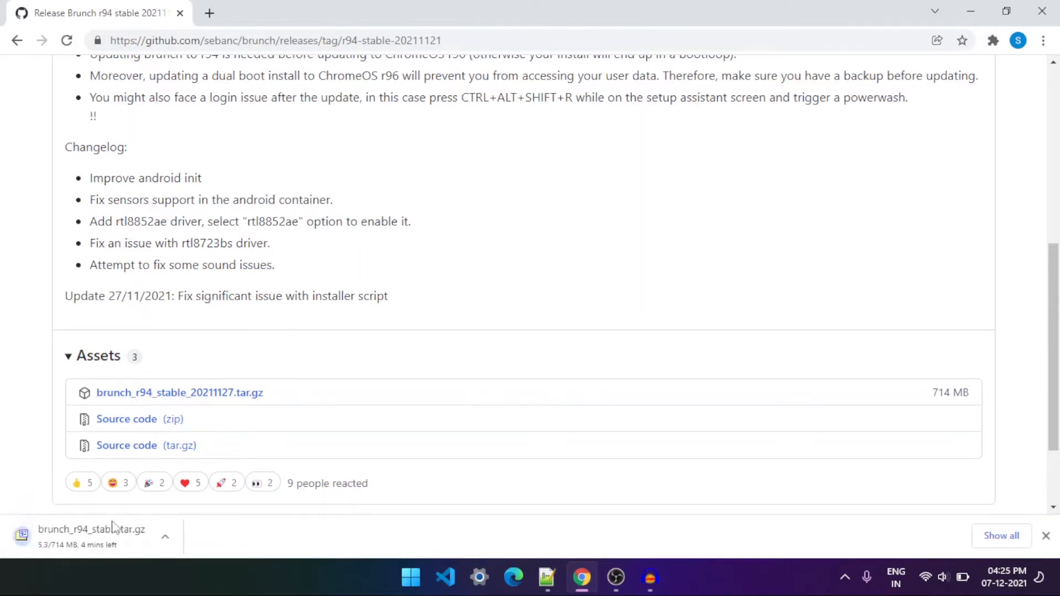
pyautogui.click(547, 579)
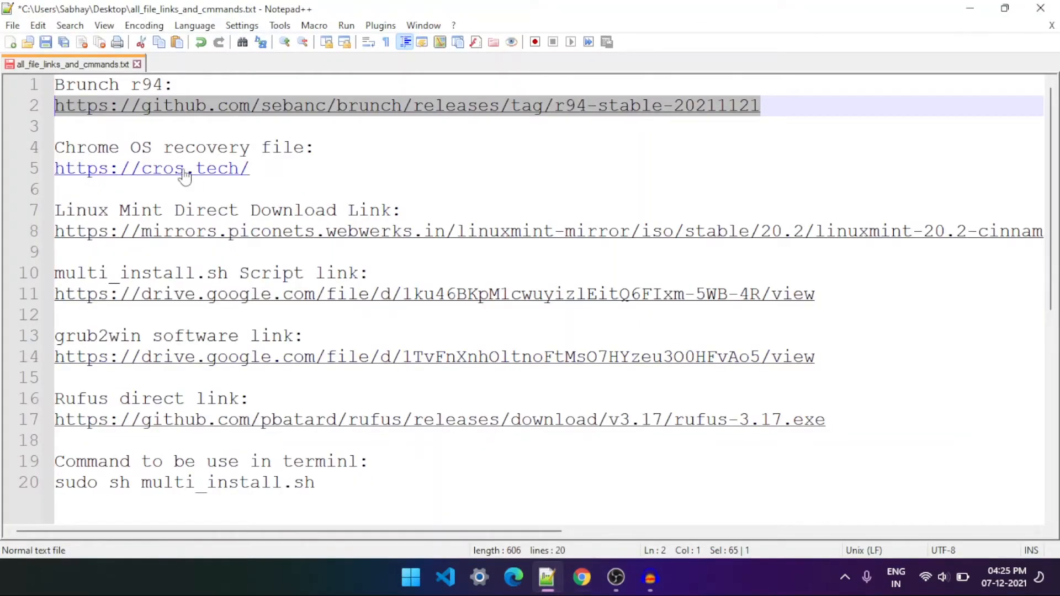
pyautogui.moveTo(250, 169); pyautogui.dragTo(48, 173)
pyautogui.hotkey('ctrl', 'c')
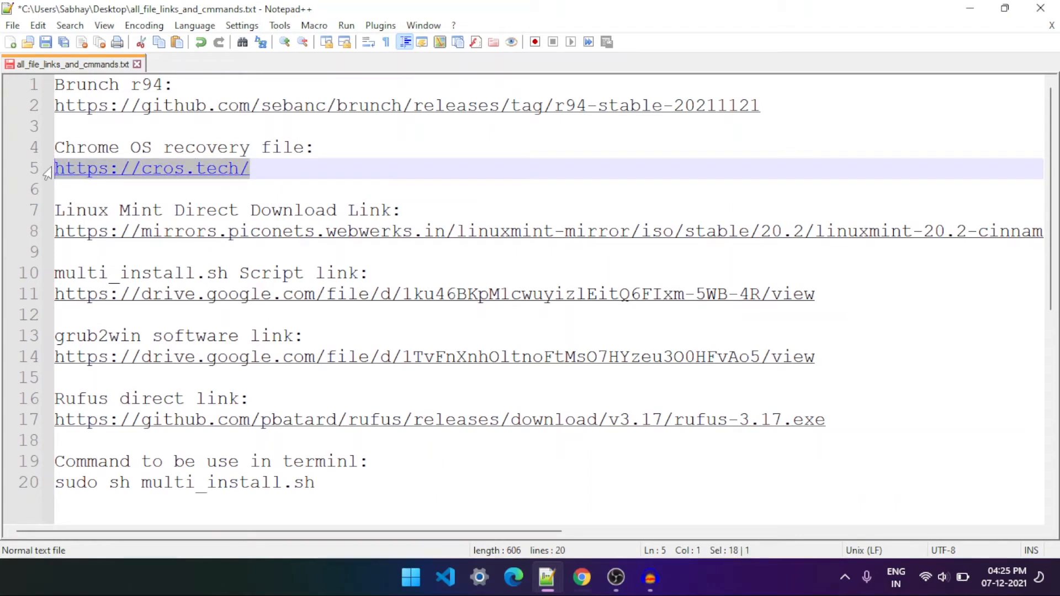
pyautogui.click(582, 578)
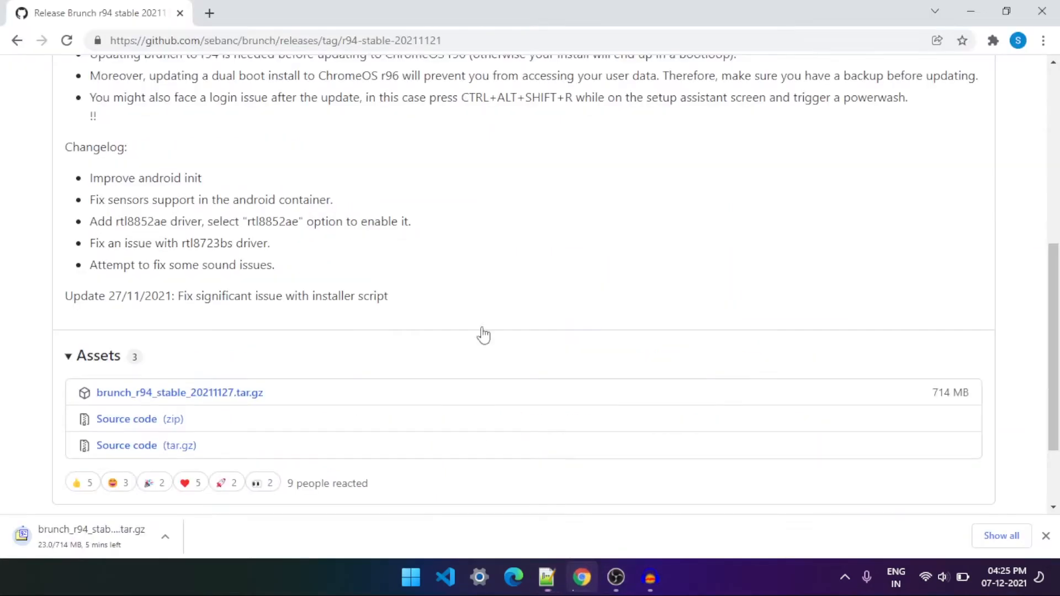
pyautogui.click(210, 14)
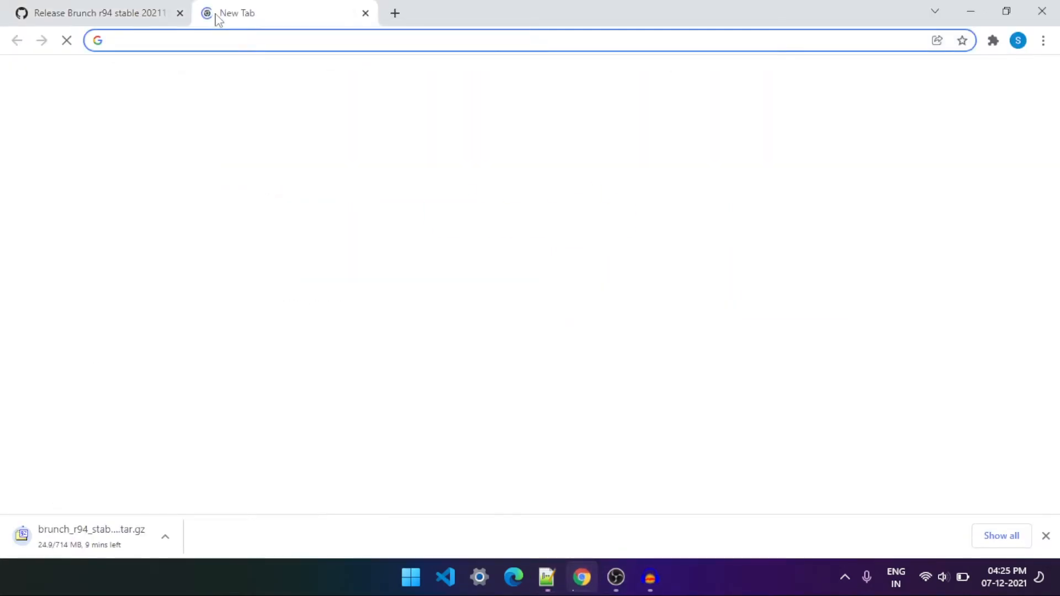
pyautogui.hotkey('ctrl', 'v')
pyautogui.press('Return')
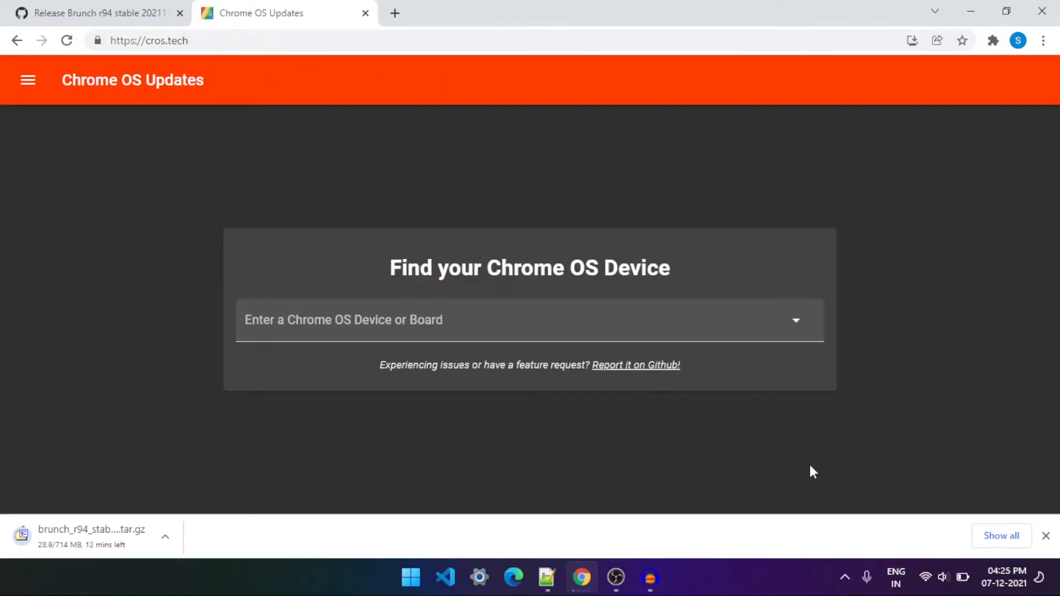
pyautogui.click(1046, 536)
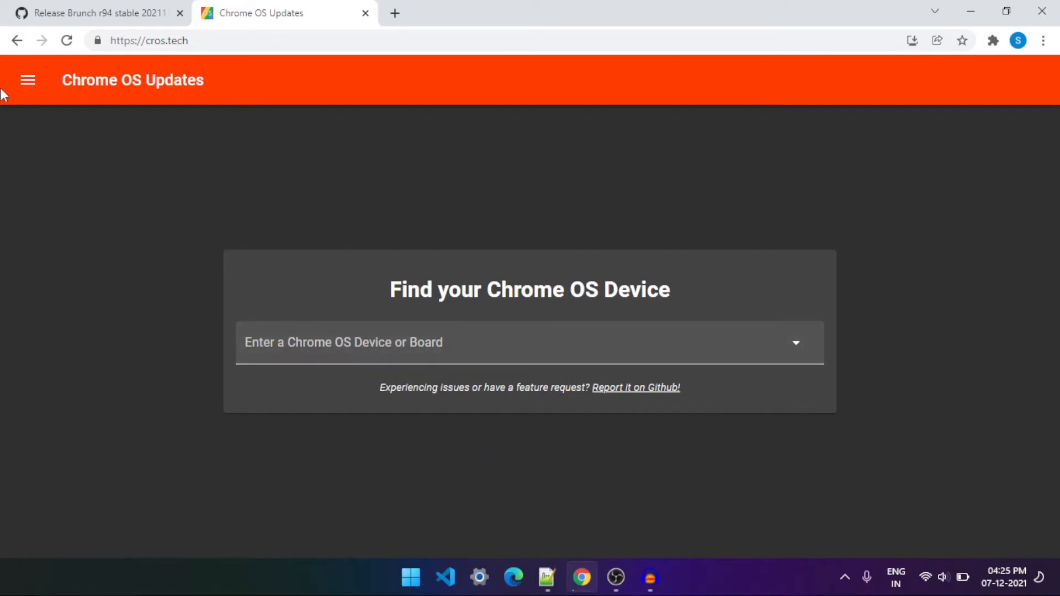
# - Open the table of all Chrome OS boards and search it for rammus
pyautogui.click(21, 89)
pyautogui.click(38, 185)
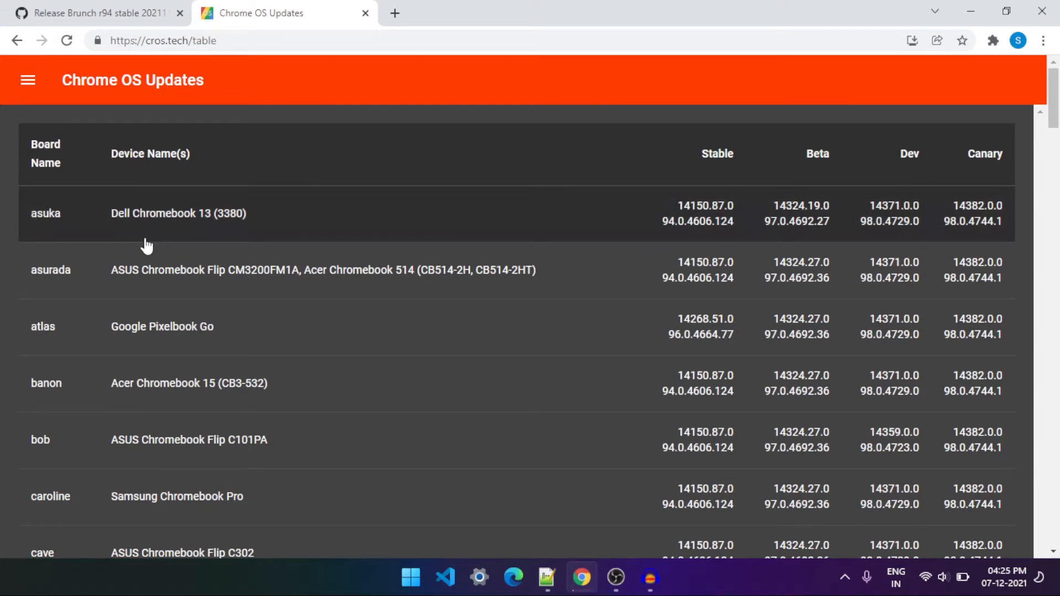
pyautogui.hotkey('ctrl', 'f')
pyautogui.write('rammus')
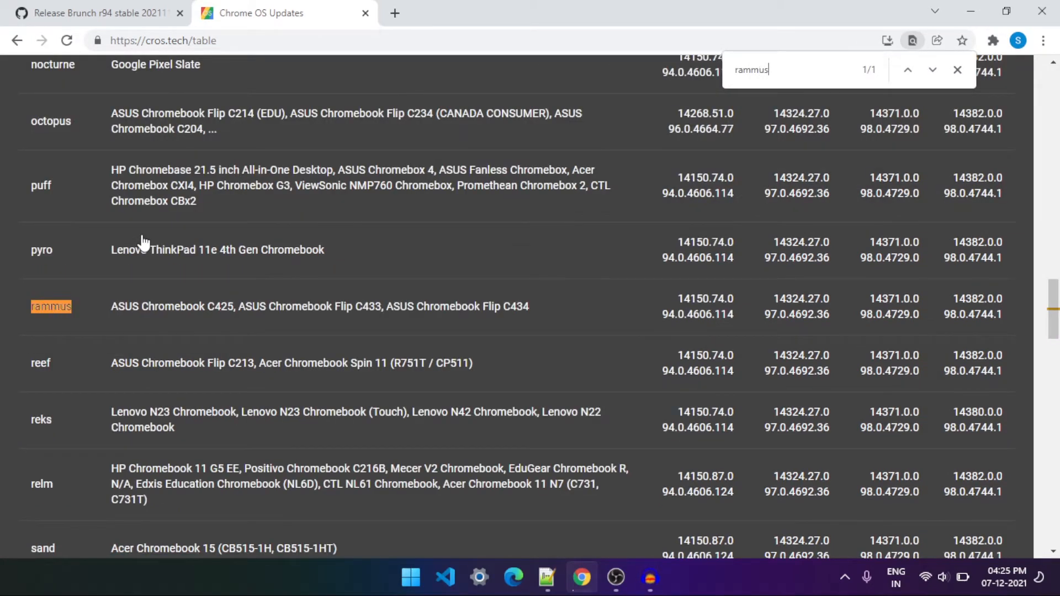
# - Search the board table for zork and look through the boards around it
pyautogui.press('BackSpace')
pyautogui.press('BackSpace')
pyautogui.press('BackSpace')
pyautogui.press('BackSpace')
pyautogui.press('BackSpace')
pyautogui.press('BackSpace')
pyautogui.write('zork')
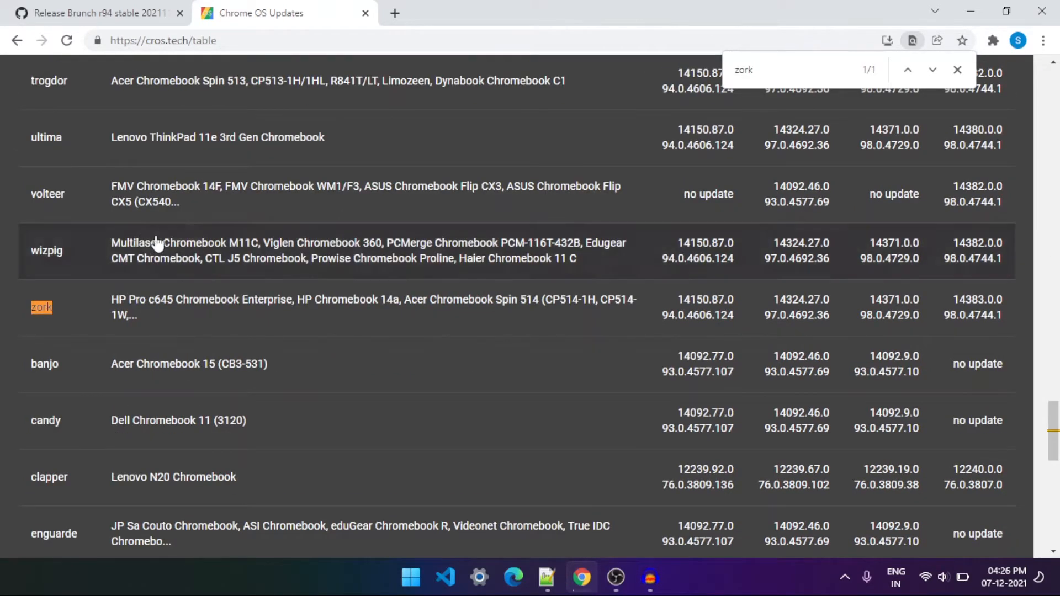
pyautogui.scroll(4, 191, 231)
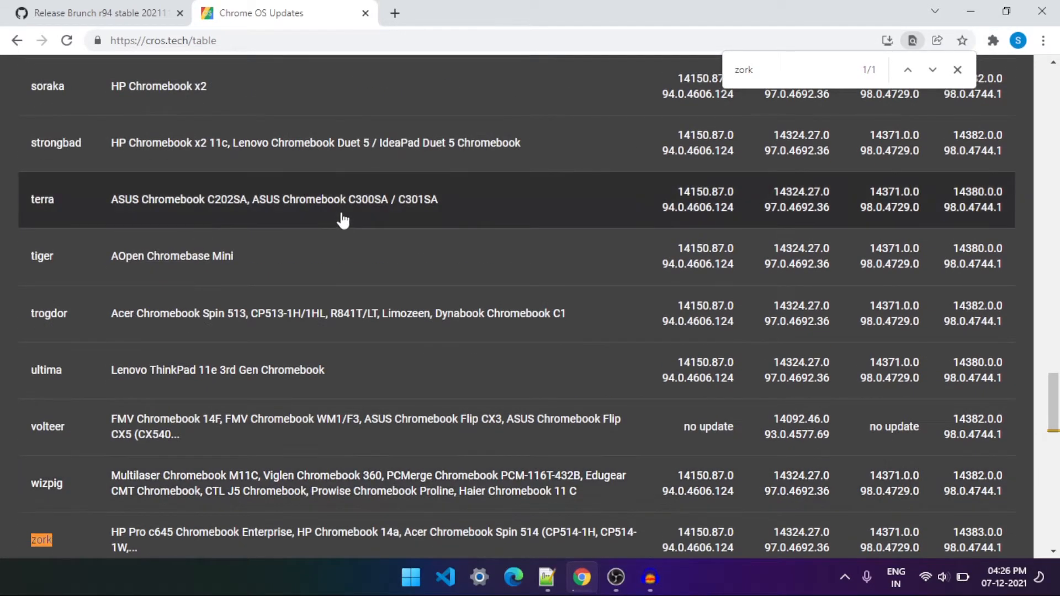
# - Search the board table for rammus again
pyautogui.press('BackSpace')
pyautogui.press('BackSpace')
pyautogui.press('BackSpace')
pyautogui.press('BackSpace')
pyautogui.write('rammus')
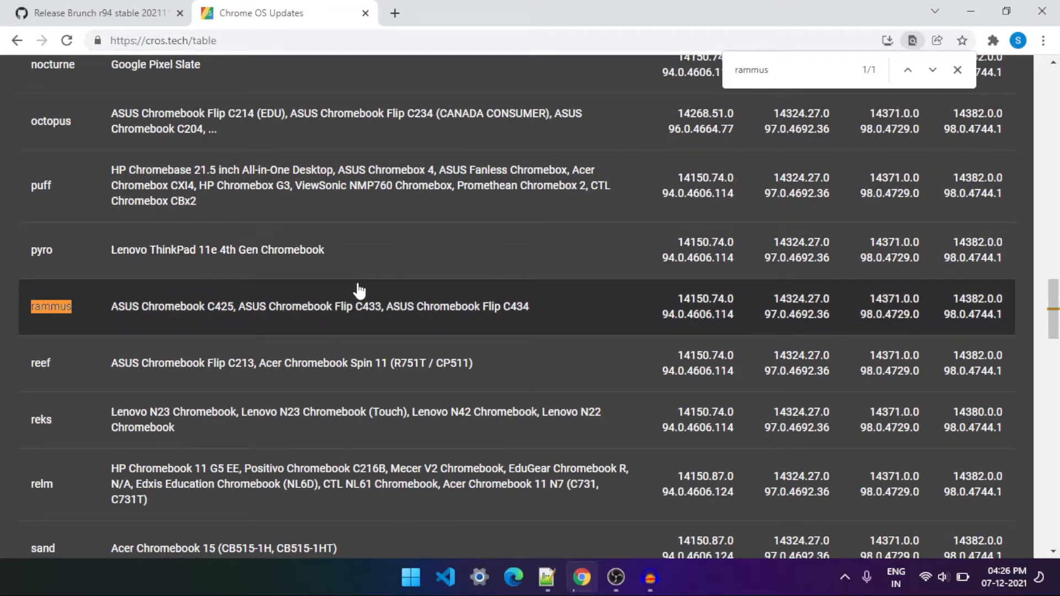
# - Open the rammus board's page and download its version 94 recovery image
pyautogui.click(352, 316)
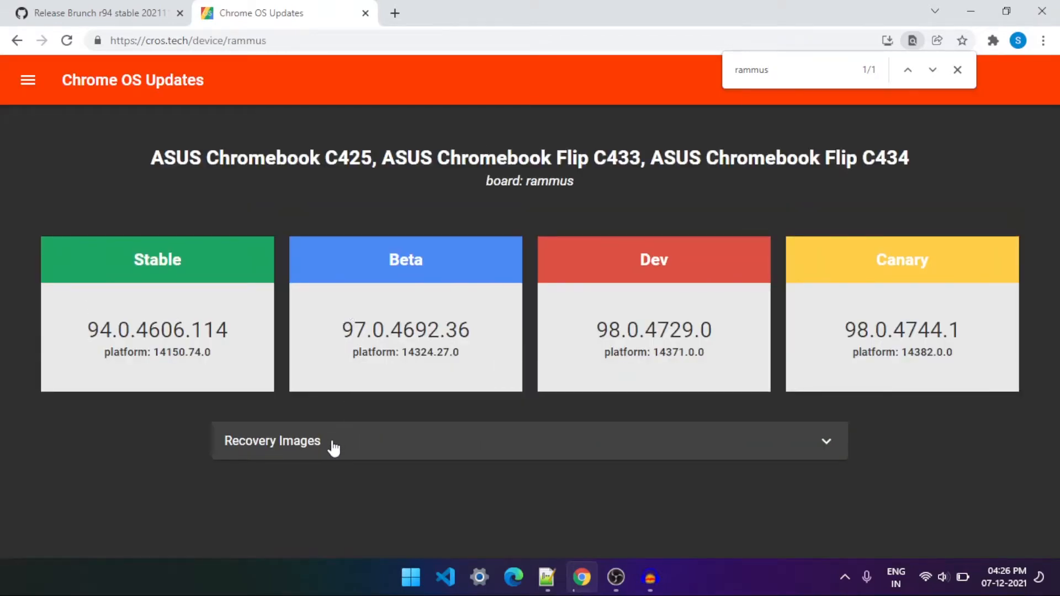
pyautogui.click(315, 442)
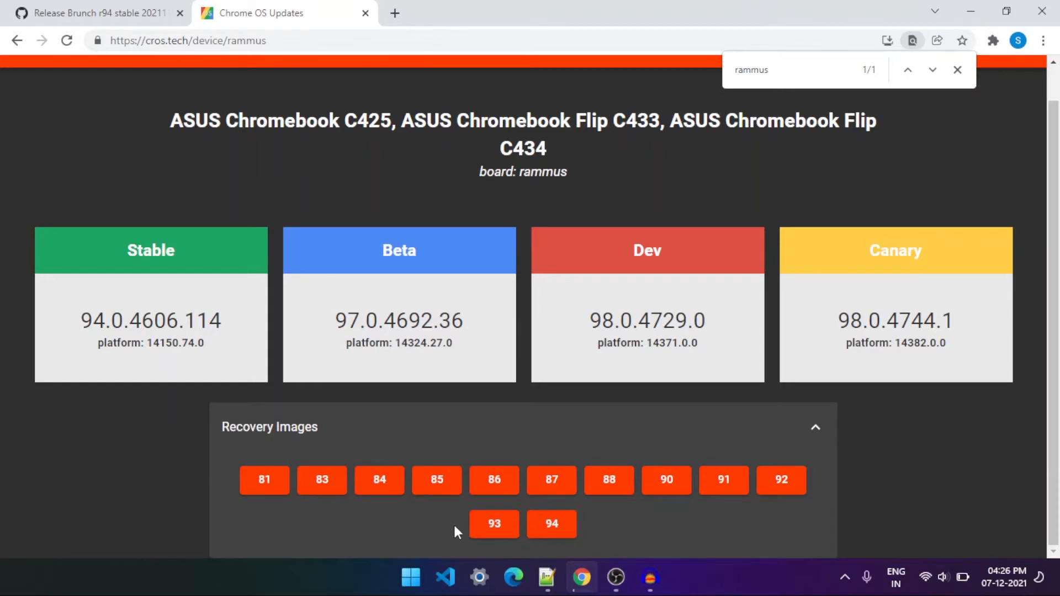
pyautogui.click(552, 529)
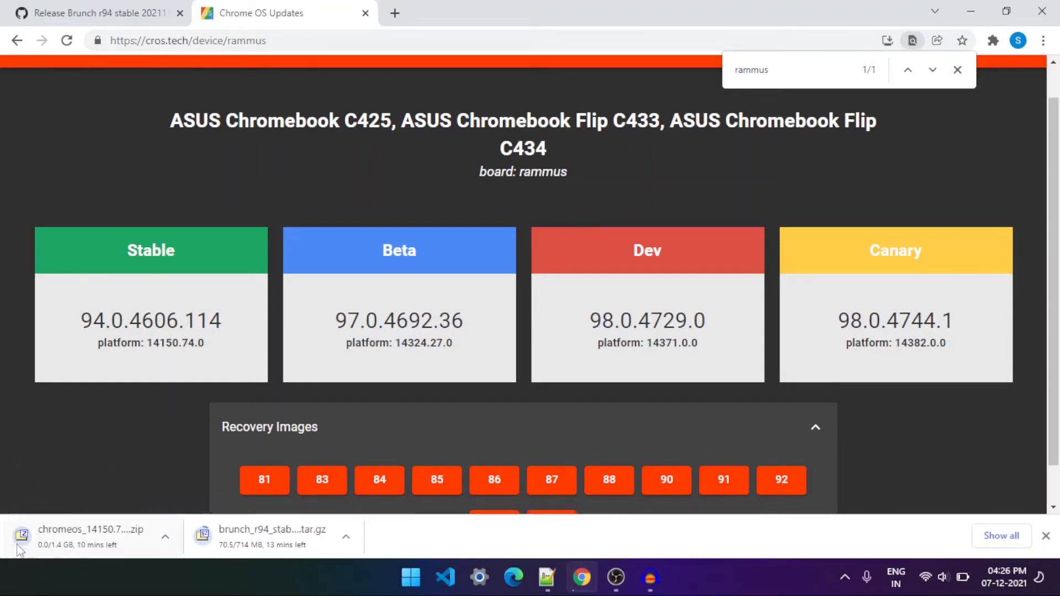
# - Copy the Linux Mint direct download link from the text file in Notepad++ and load it in a new Chrome tab to download the ISO
pyautogui.click(547, 578)
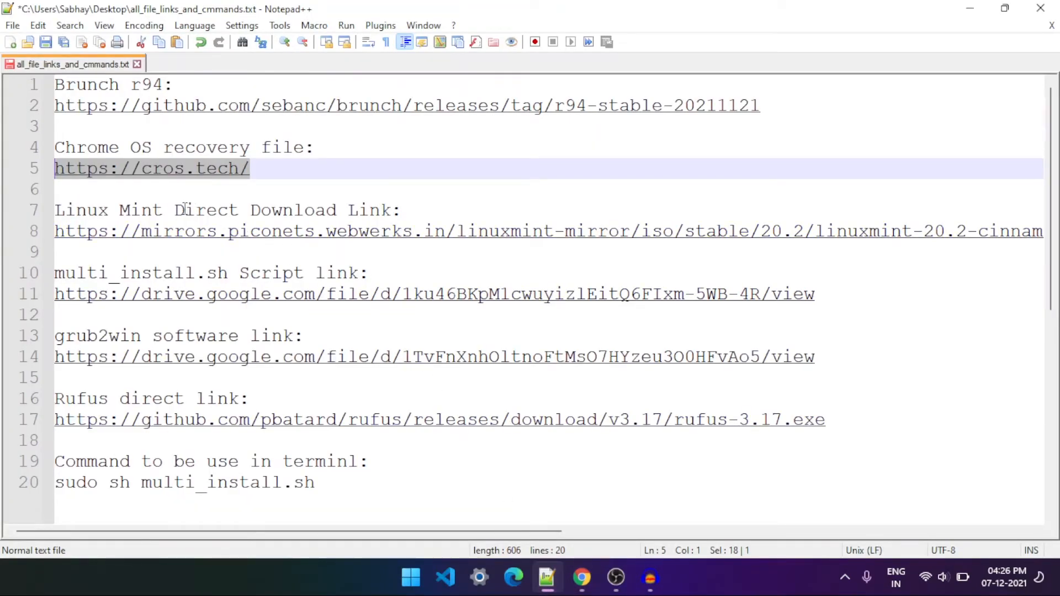
pyautogui.moveTo(175, 207); pyautogui.dragTo(369, 216)
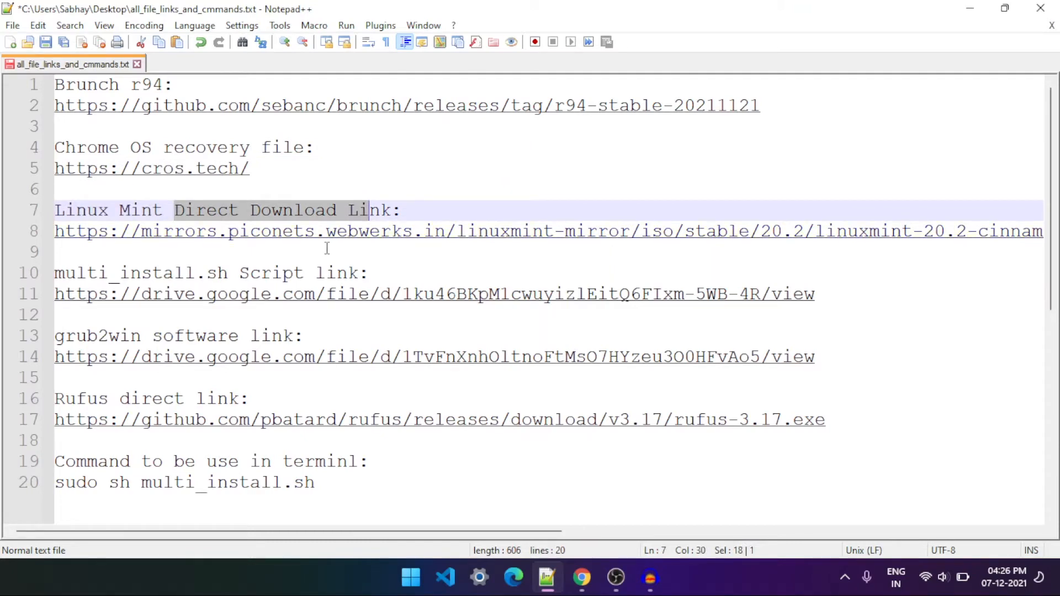
pyautogui.scroll(-6, 1013, 242)
pyautogui.moveTo(768, 180); pyautogui.dragTo(37, 181)
pyautogui.hotkey('ctrl', 'c')
pyautogui.hotkey('alt', 'Tab')
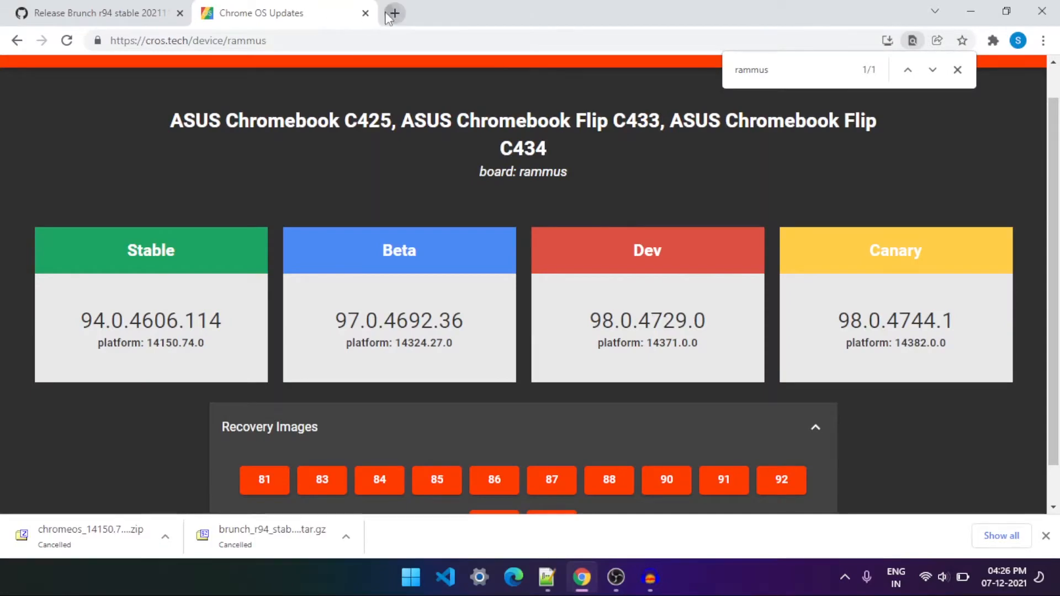
pyautogui.click(390, 12)
pyautogui.hotkey('ctrl', 'v')
pyautogui.press('Return')
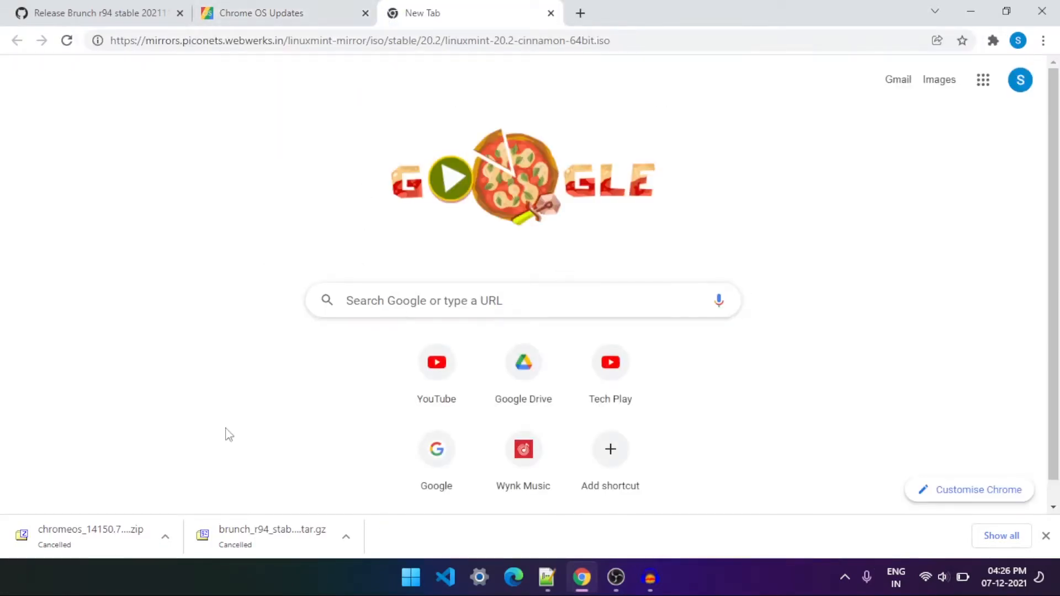
# - Open the multi_install.sh script link from the Notepad++ text file in a new Chrome tab and download the script despite the virus-scan warning
pyautogui.hotkey('alt', 'Tab')
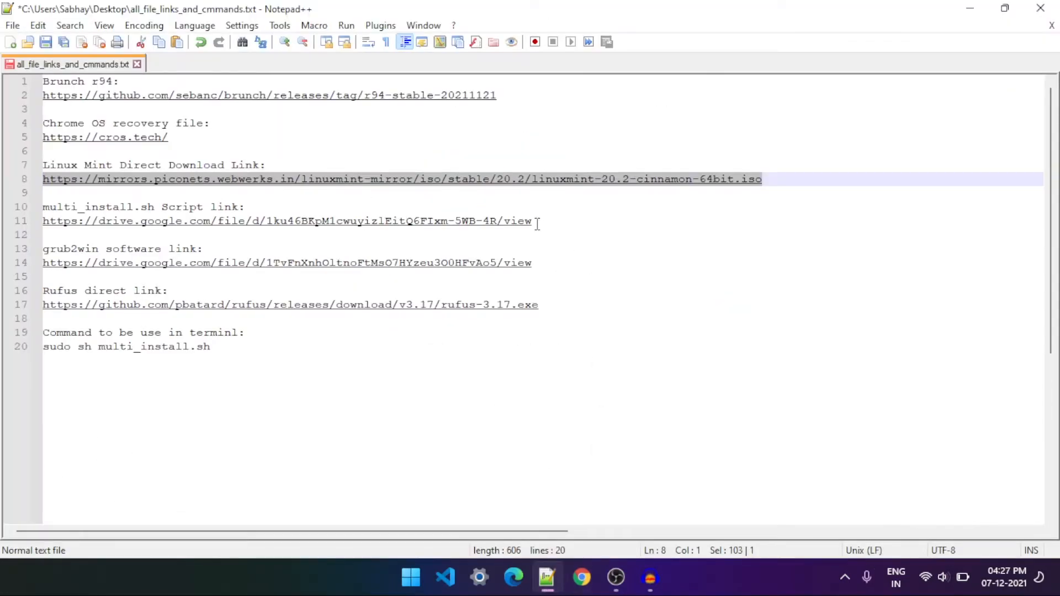
pyautogui.moveTo(535, 221); pyautogui.dragTo(11, 224)
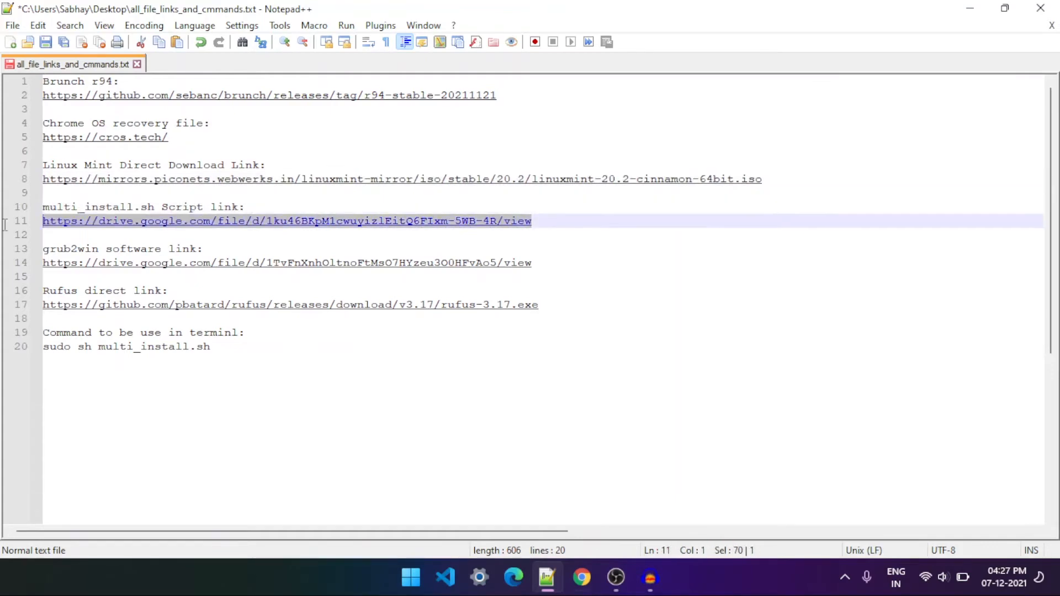
pyautogui.click(589, 580)
pyautogui.click(580, 12)
pyautogui.hotkey('ctrl', 'v')
pyautogui.press('Return')
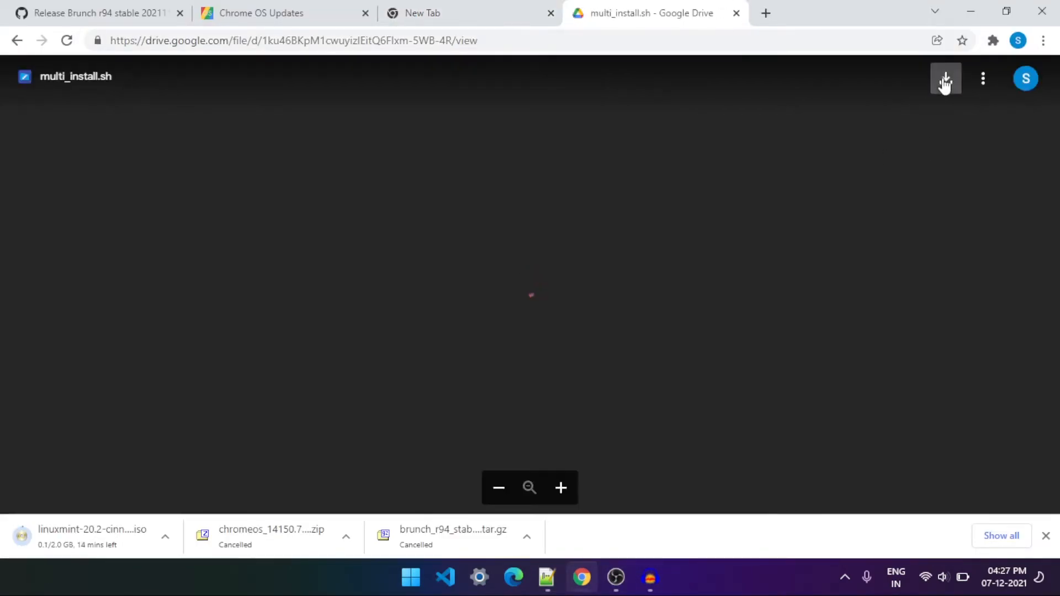
pyautogui.click(944, 77)
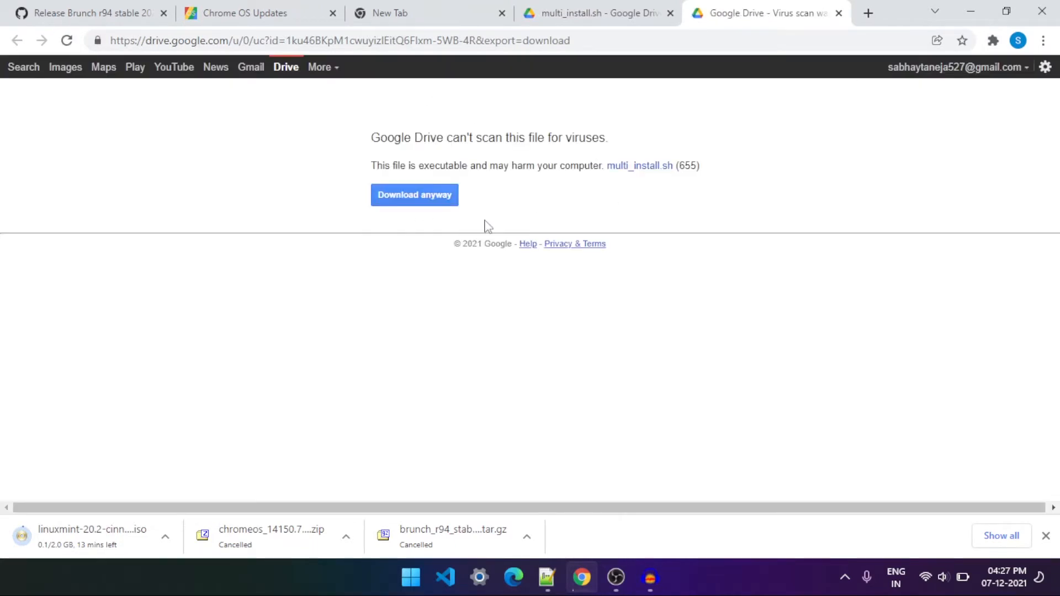
pyautogui.click(436, 194)
# - Copy the grub2win software link from the text file in Notepad++ and open it in a new Chrome tab
pyautogui.click(548, 578)
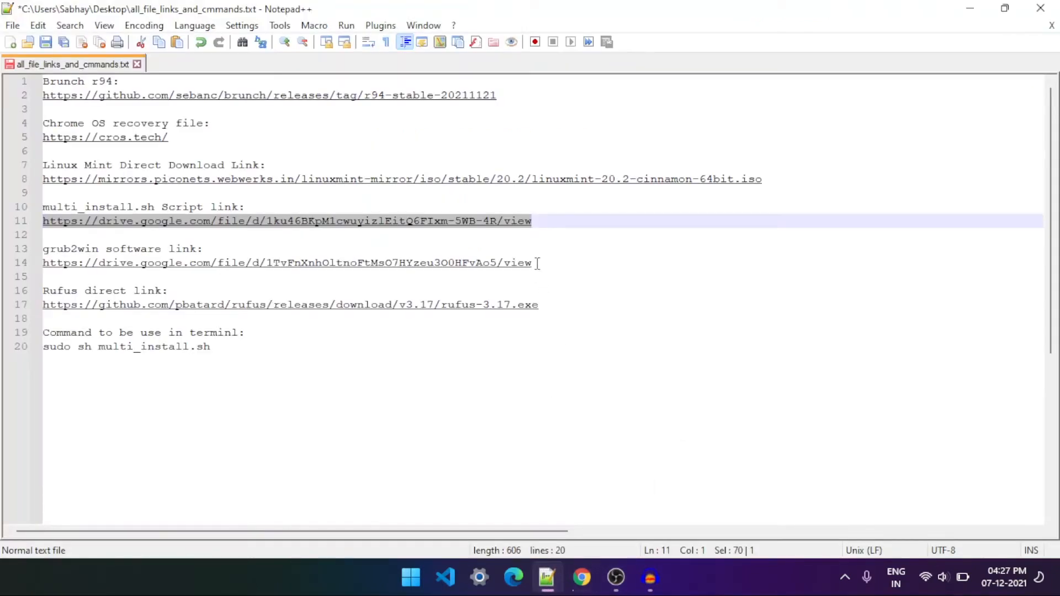
pyautogui.moveTo(536, 263); pyautogui.dragTo(22, 269)
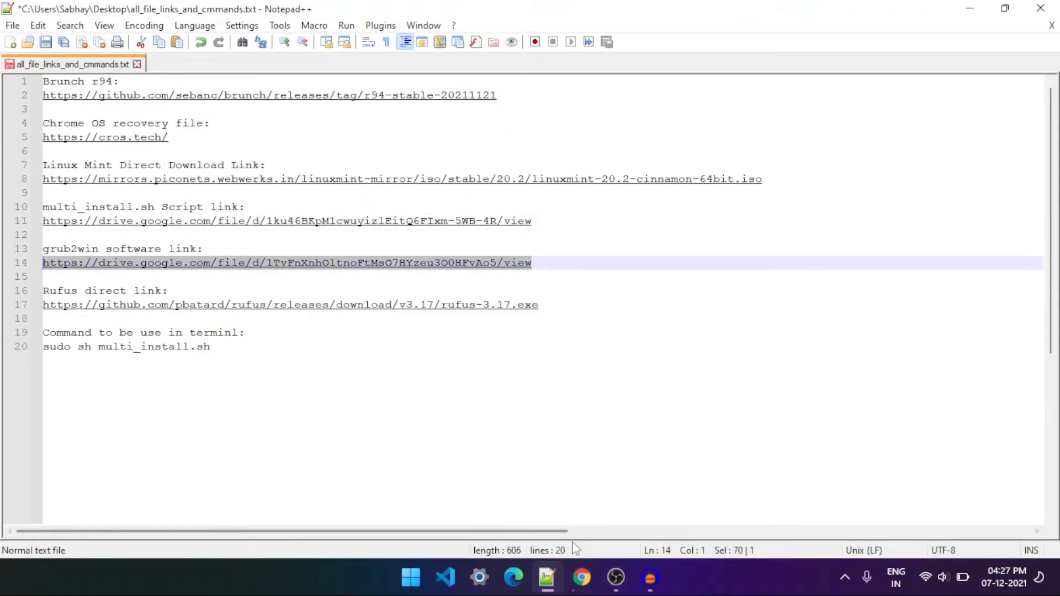
pyautogui.click(581, 576)
pyautogui.hotkey('ctrl', 't')
pyautogui.hotkey('ctrl', 'v')
pyautogui.press('Return')
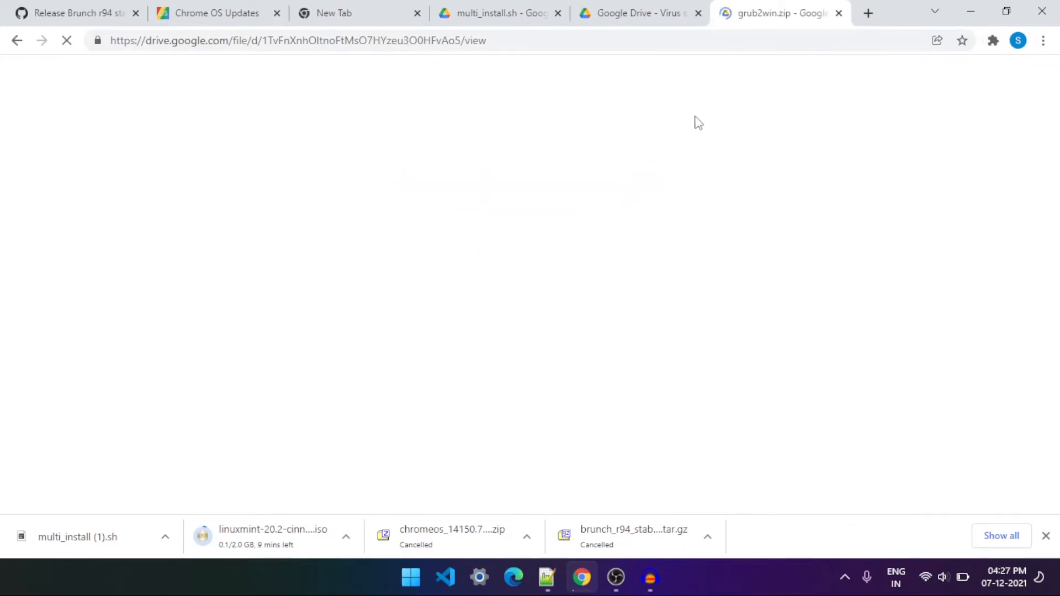
# - Download grub2win.zip from Google Drive, and load the Rufus direct link from the Notepad++ text file in a new Chrome tab to download it
pyautogui.click(947, 80)
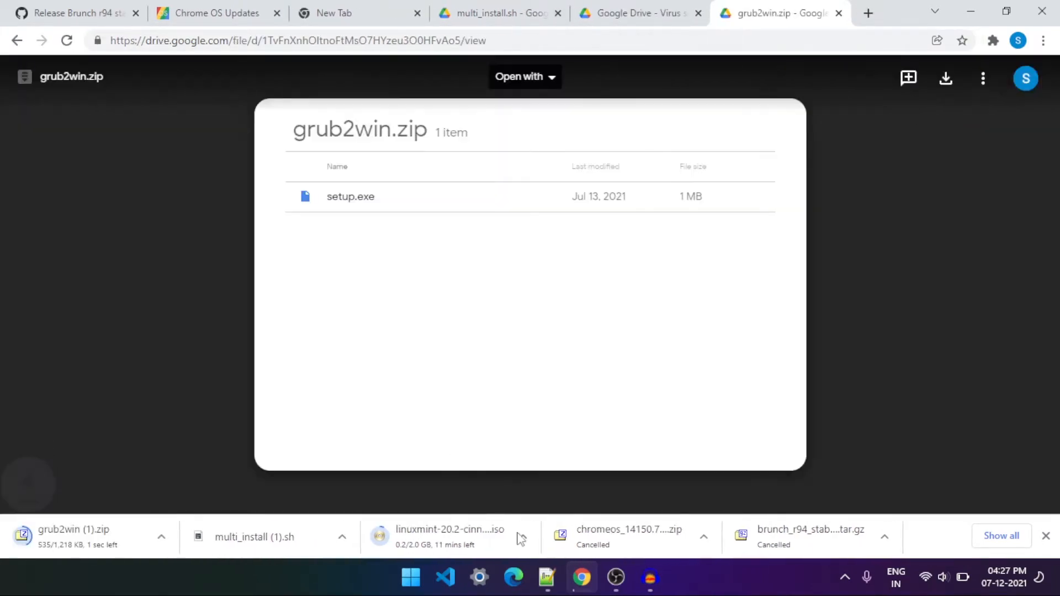
pyautogui.click(546, 577)
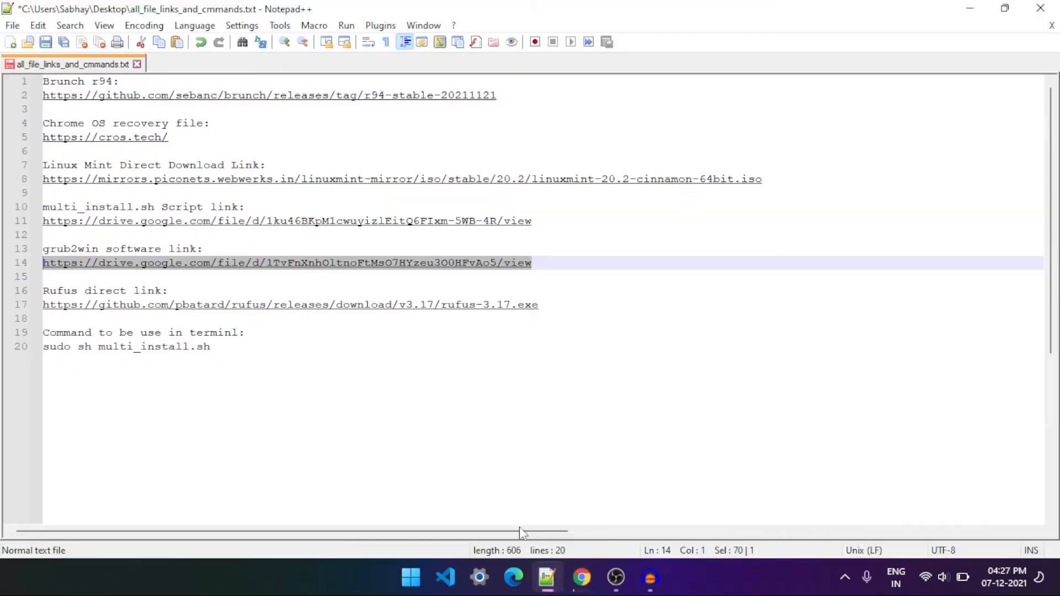
pyautogui.moveTo(558, 303); pyautogui.dragTo(28, 307)
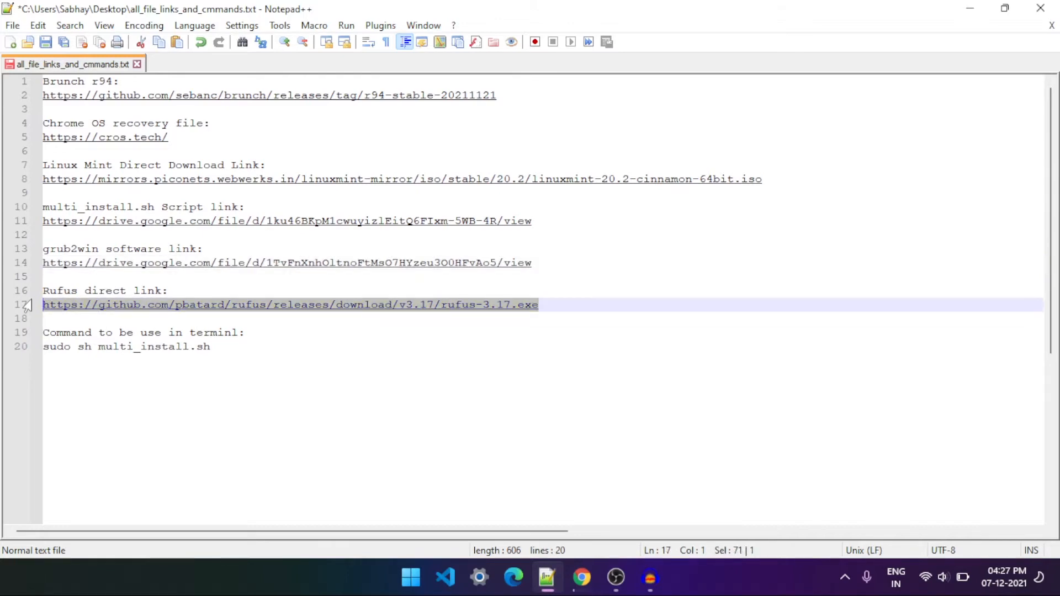
pyautogui.click(574, 572)
pyautogui.click(868, 11)
pyautogui.hotkey('ctrl', 'v')
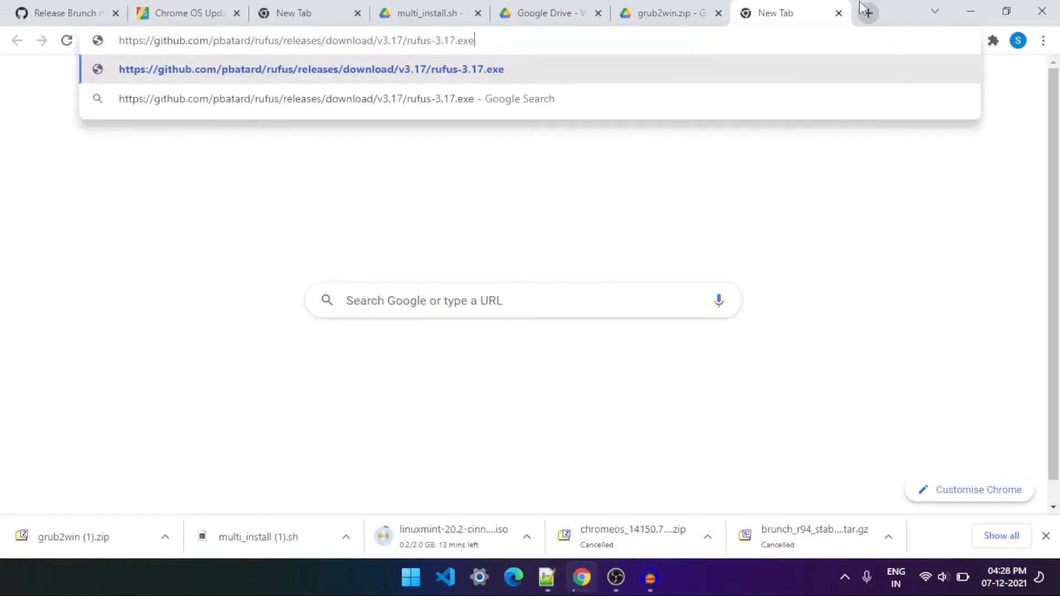
pyautogui.press('Return')
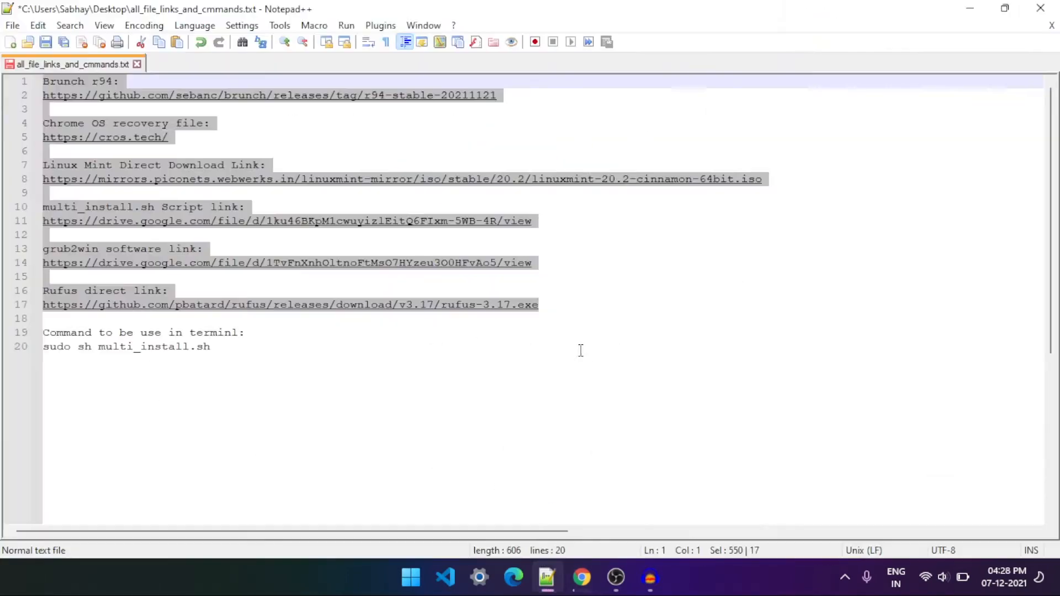
# - Highlight the terminal command sudo sh multi_install.sh in the Notepad++ text file to examine it
pyautogui.click(581, 345)
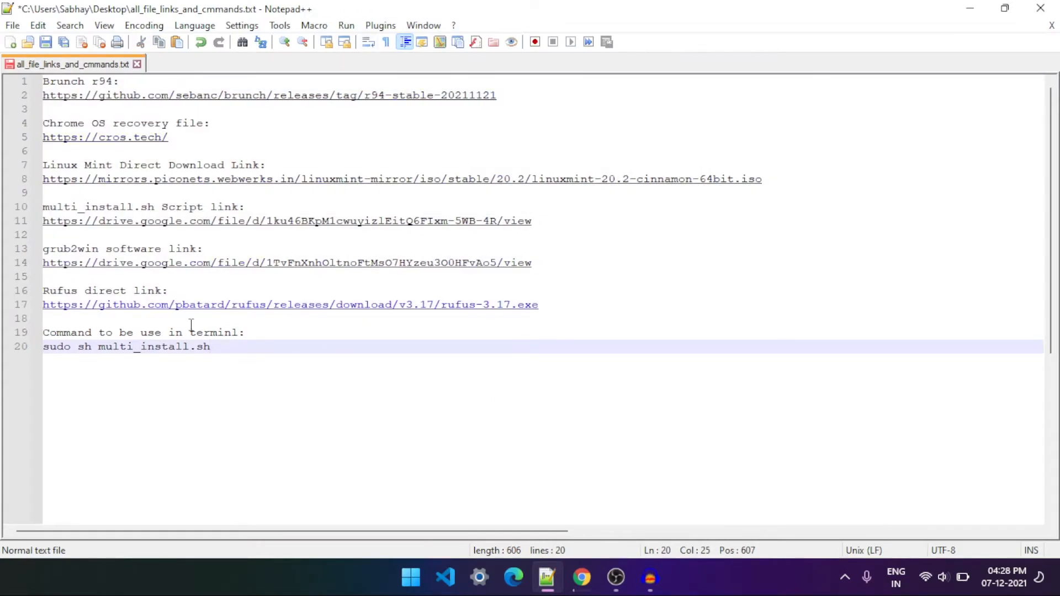
pyautogui.moveTo(218, 345); pyautogui.dragTo(38, 346)
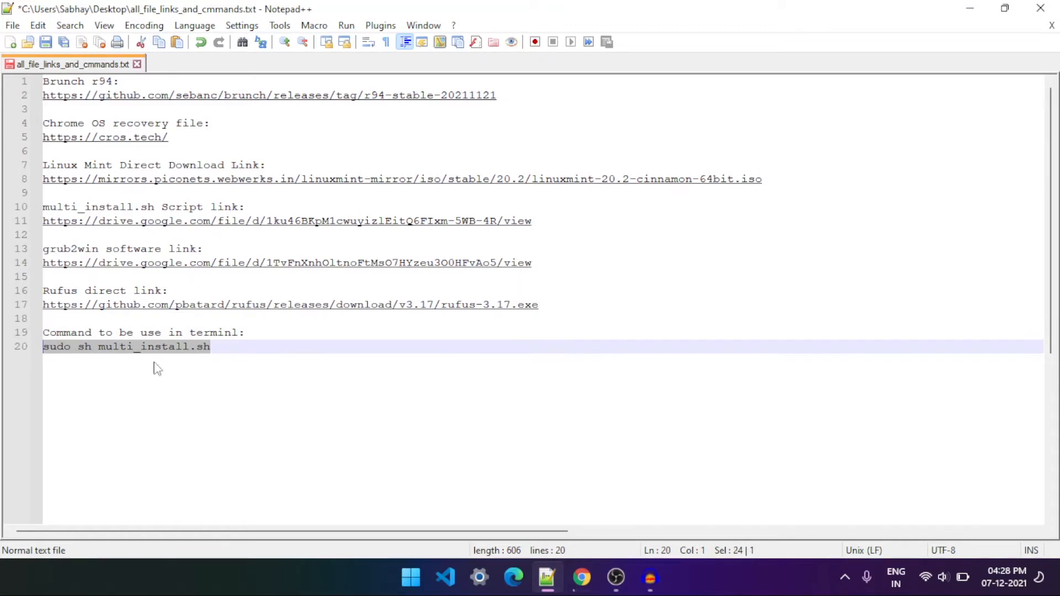
pyautogui.click(219, 353)
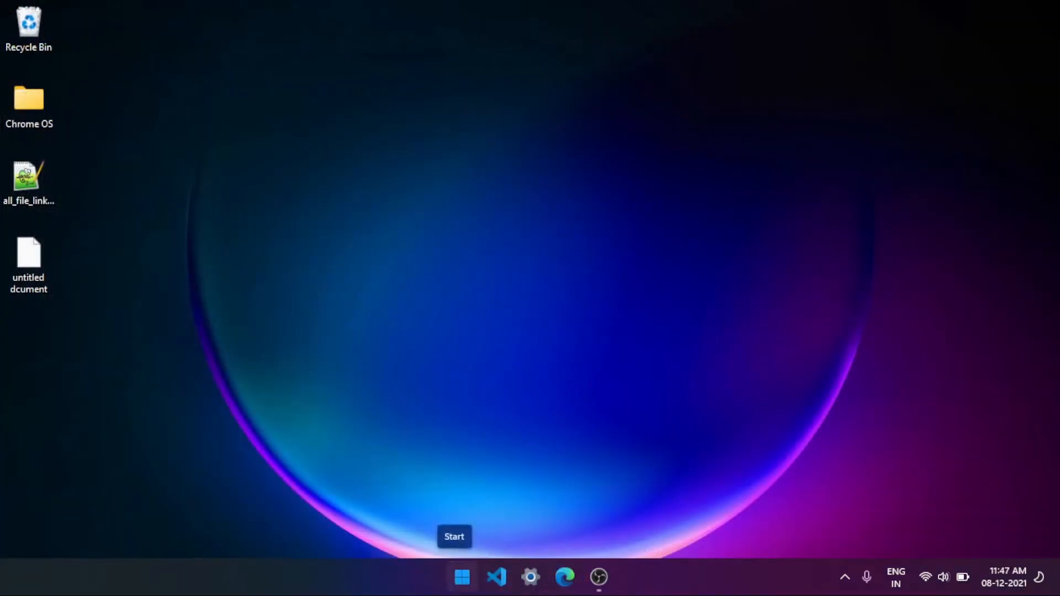
# - Open Disk Management, shrink the Tech Play (E:) volume by 60000 MB and select the unallocated space
pyautogui.rightClick(462, 577)
pyautogui.click(474, 279)
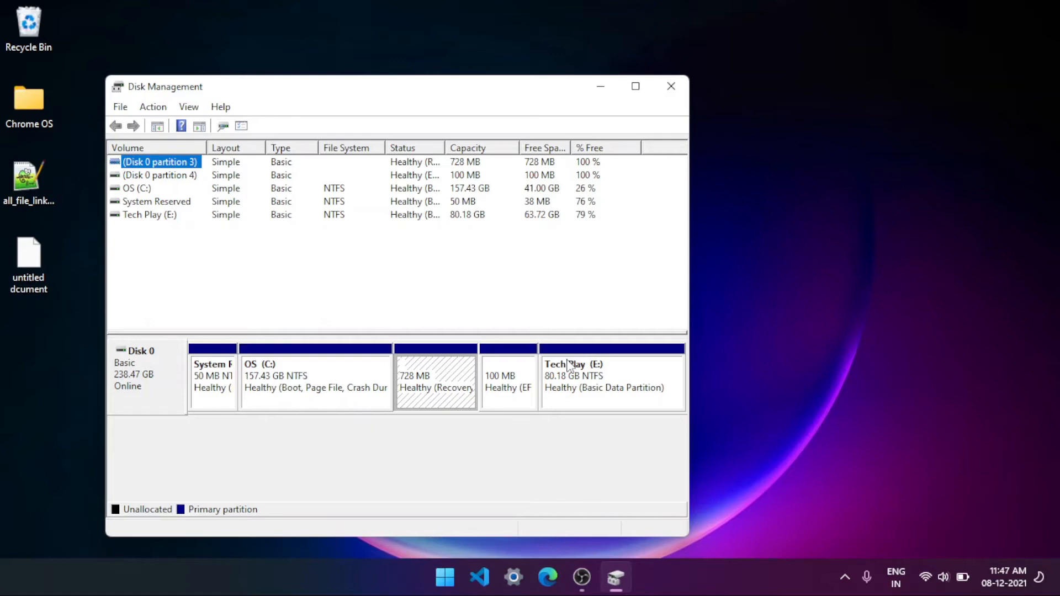
pyautogui.click(571, 366)
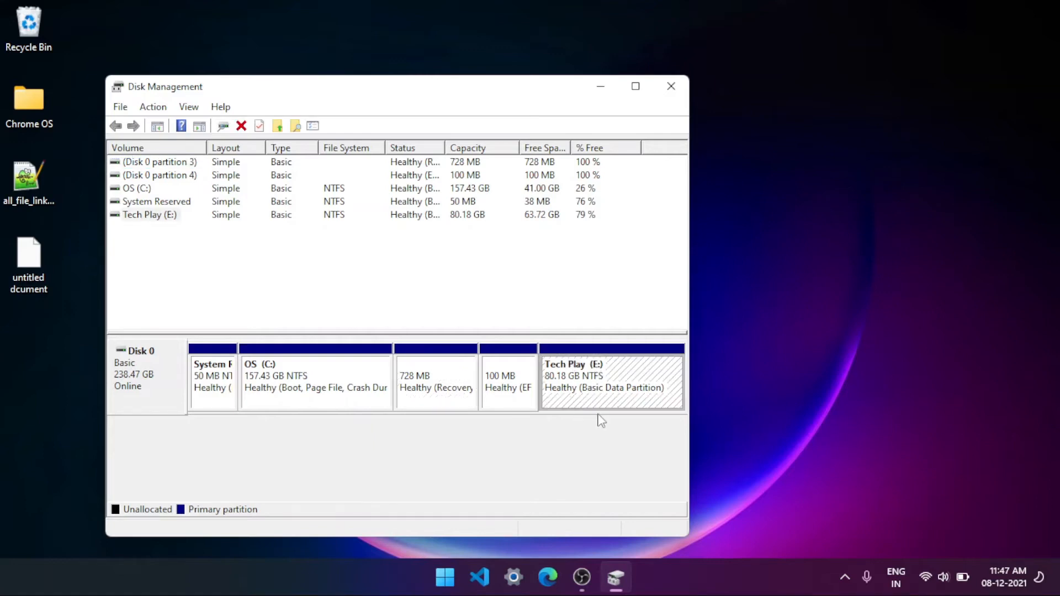
pyautogui.rightClick(610, 377)
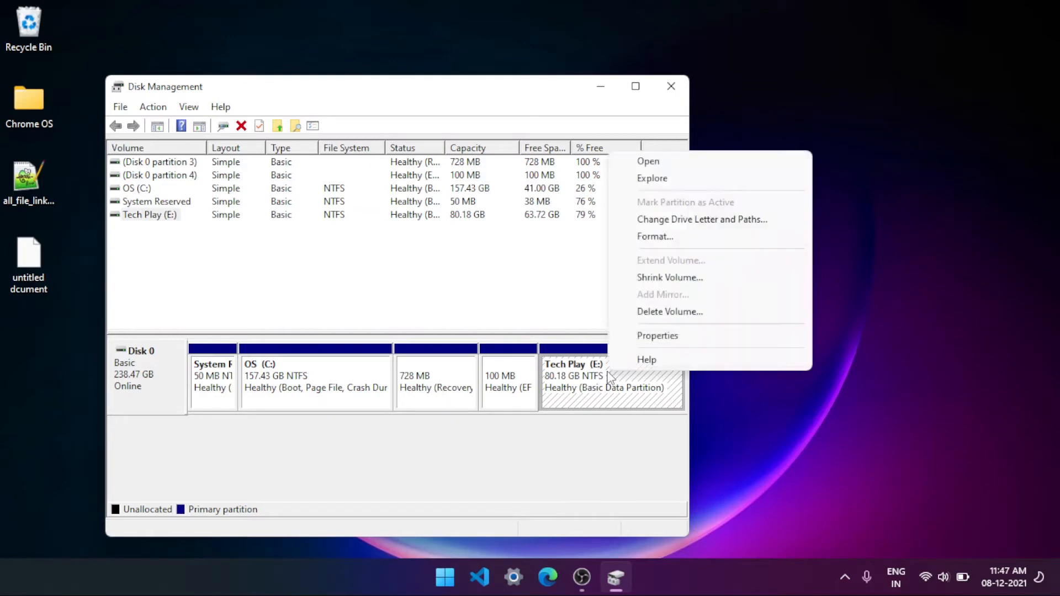
pyautogui.click(649, 278)
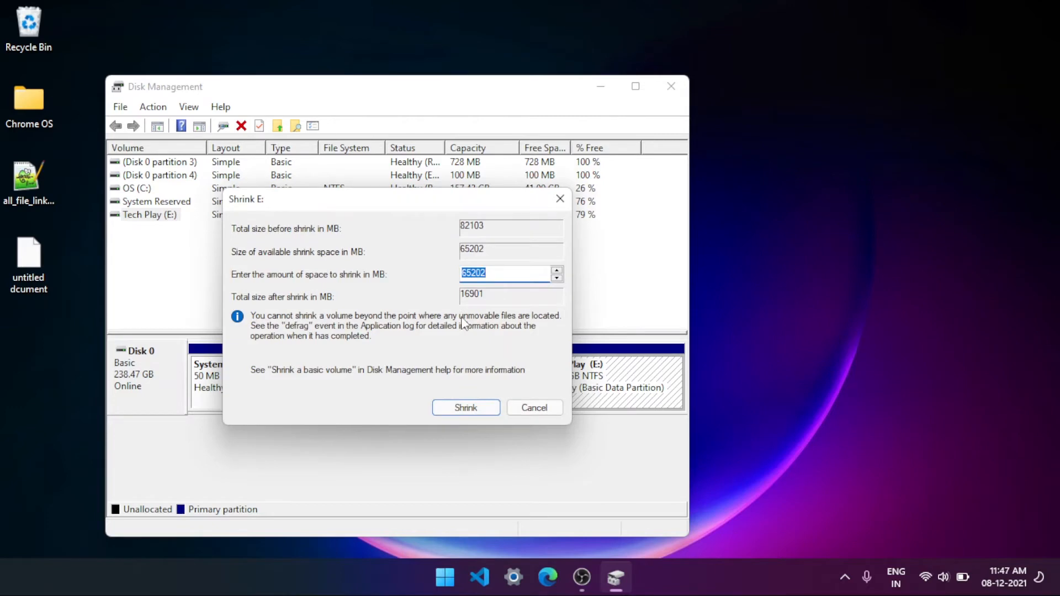
pyautogui.write('60000')
pyautogui.click(450, 414)
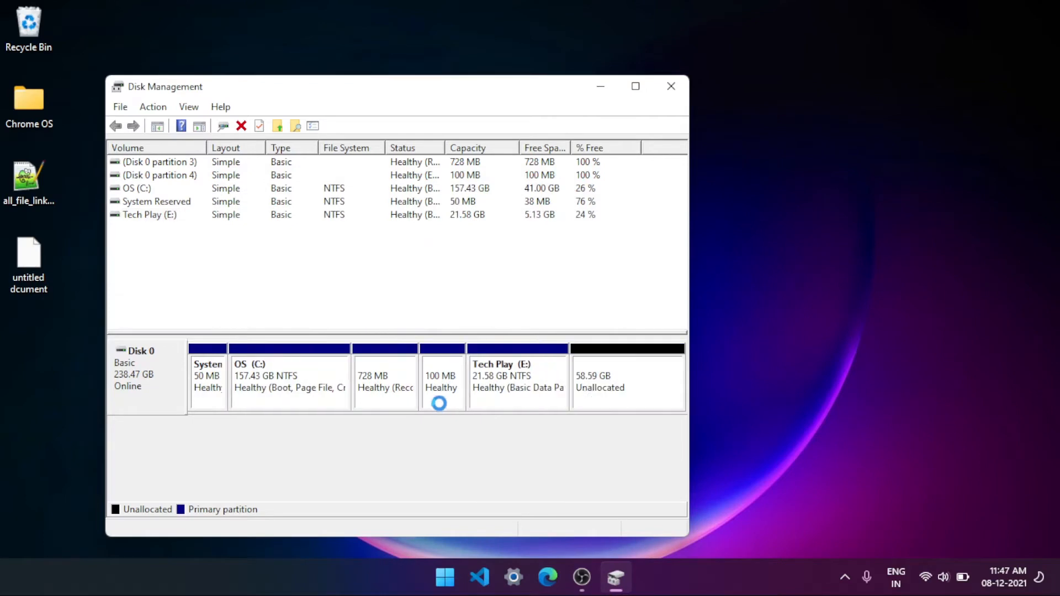
pyautogui.click(645, 375)
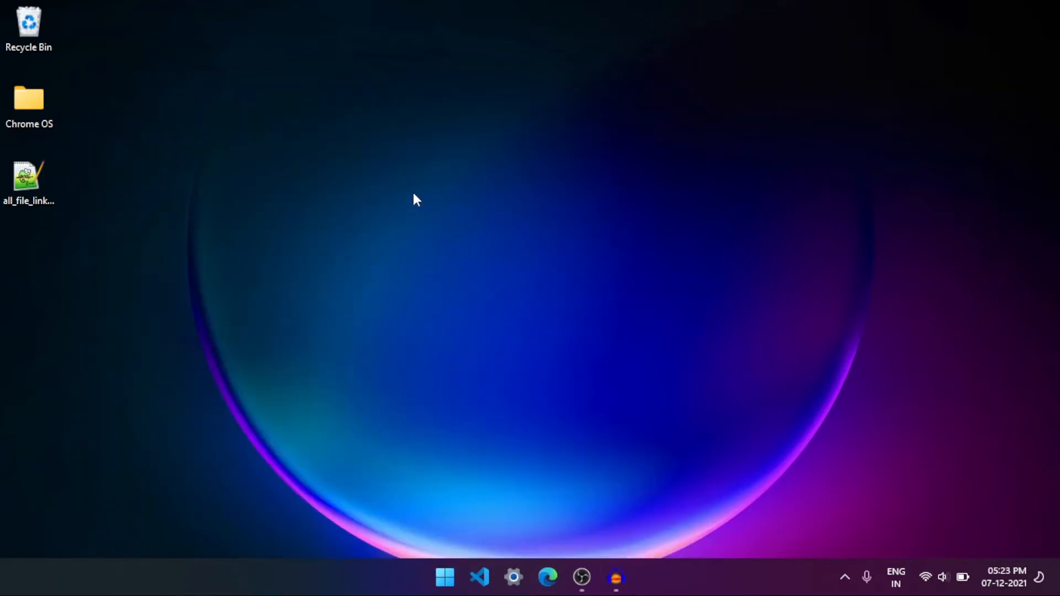
# - Open the Chrome OS folder on the desktop and look over all the downloaded files in it
pyautogui.doubleClick(30, 111)
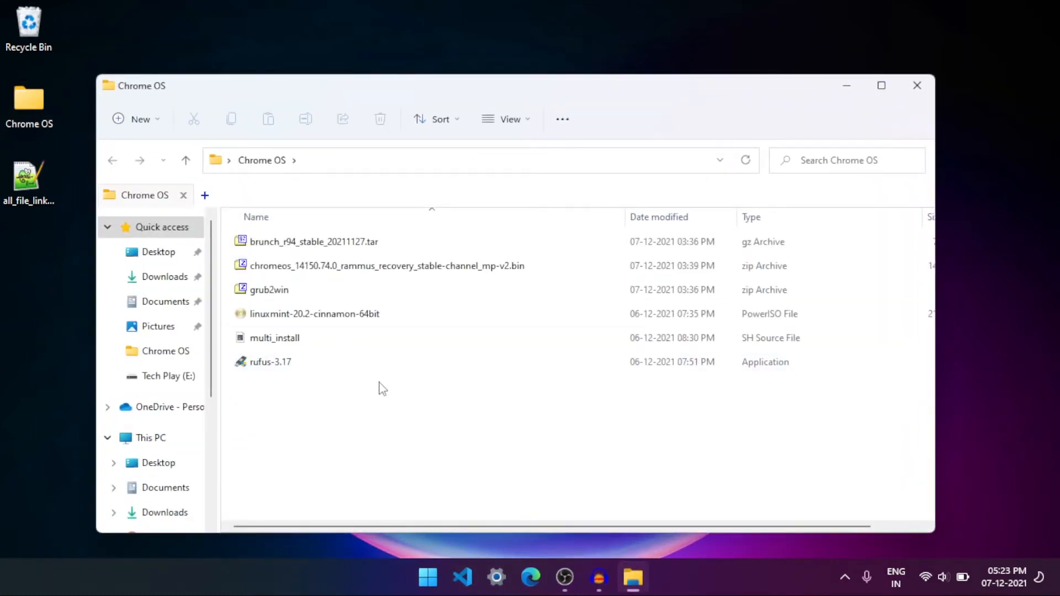
pyautogui.moveTo(391, 419); pyautogui.dragTo(392, 214)
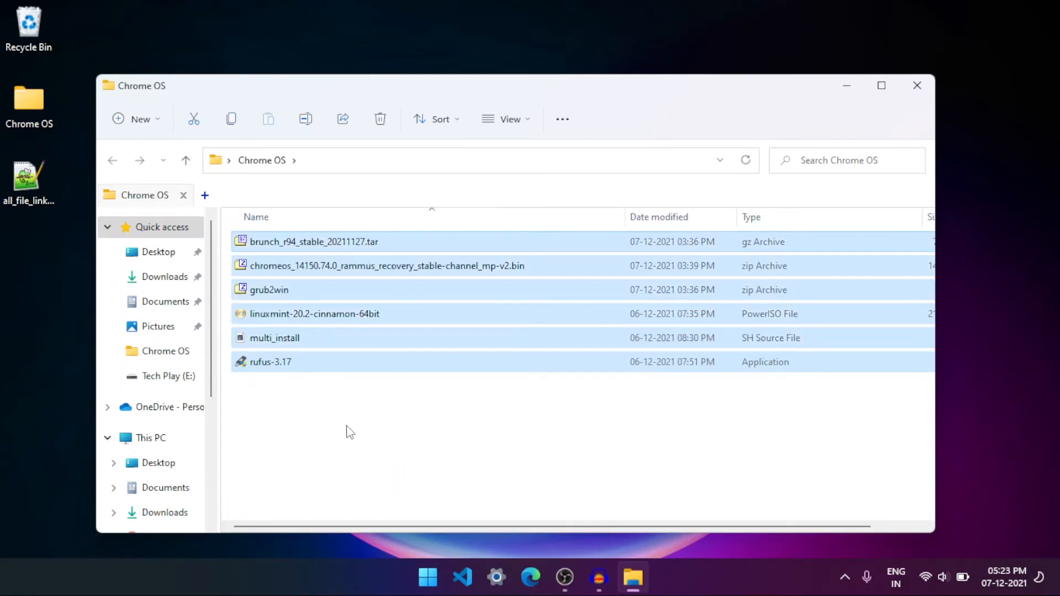
pyautogui.click(339, 422)
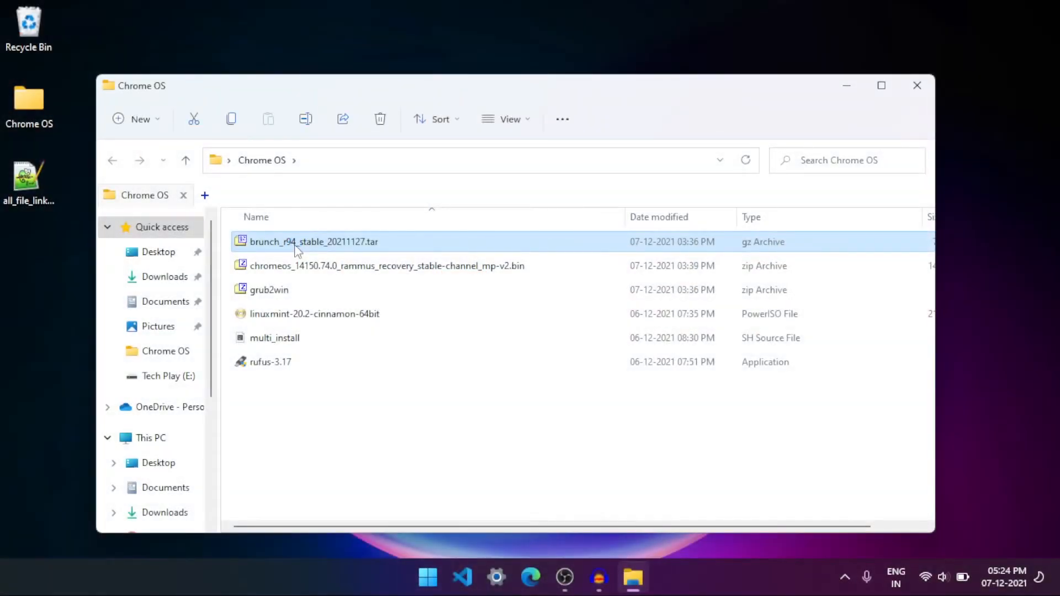
# - Extract the gz archive brunch_r94_stable_20211127.tar into the current folder with 7-Zip and delete the original archive
pyautogui.rightClick(295, 247)
pyautogui.click(362, 457)
pyautogui.moveTo(421, 109)
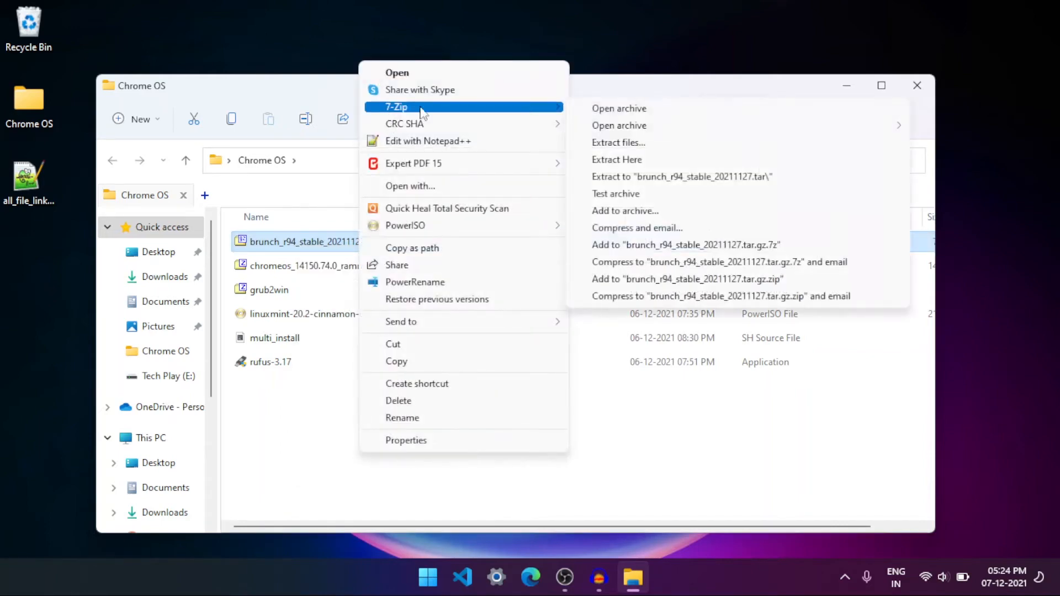
pyautogui.click(617, 159)
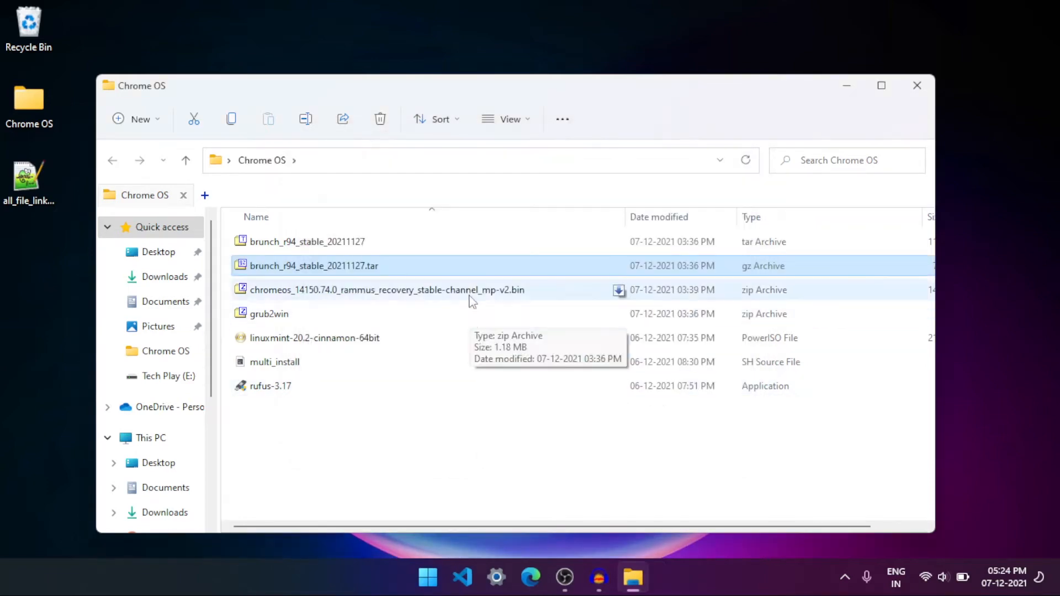
pyautogui.press('Delete')
# - Extract the tar archive brunch_r94_stable_20211127 into the current folder with 7-Zip and delete the tar file
pyautogui.rightClick(490, 248)
pyautogui.click(544, 462)
pyautogui.moveTo(572, 120)
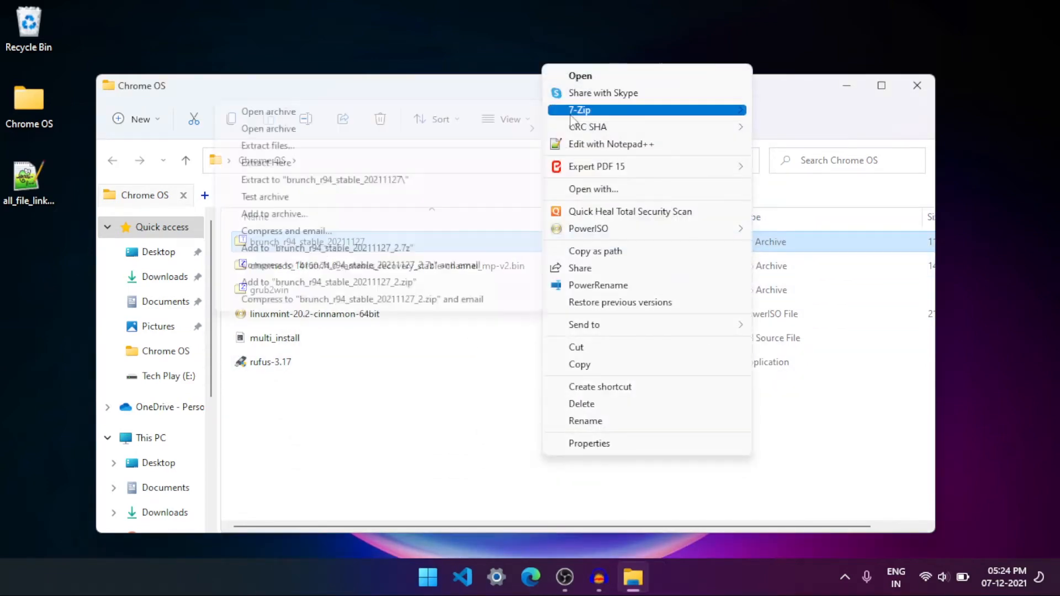
pyautogui.click(398, 162)
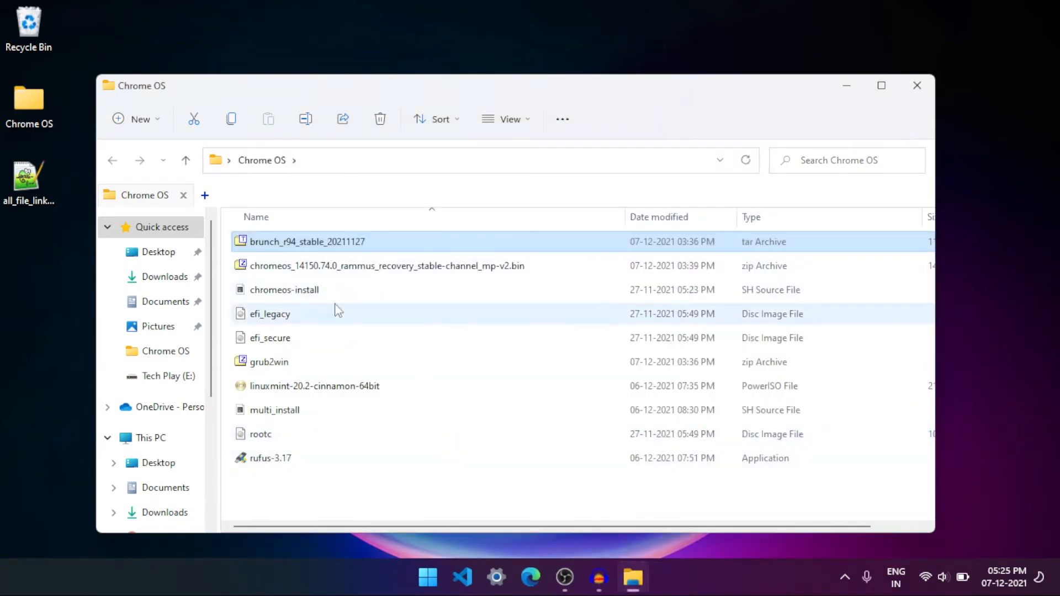
pyautogui.press('Delete')
# - Extract the rammus recovery zip archive into the Chrome OS folder with 7-Zip and delete the zip
pyautogui.rightClick(351, 243)
pyautogui.click(398, 474)
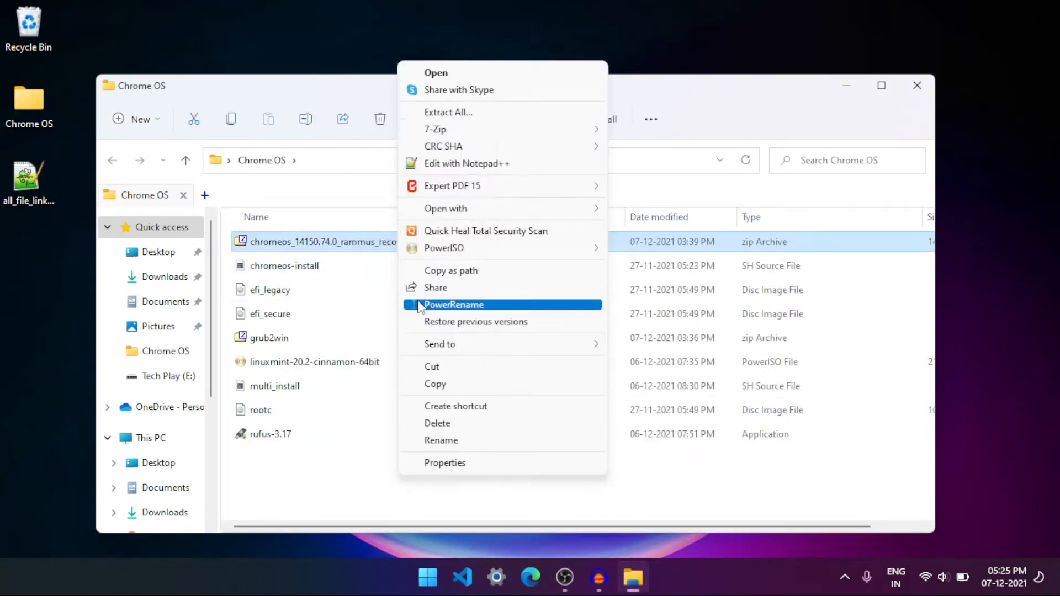
pyautogui.moveTo(497, 129)
pyautogui.click(355, 180)
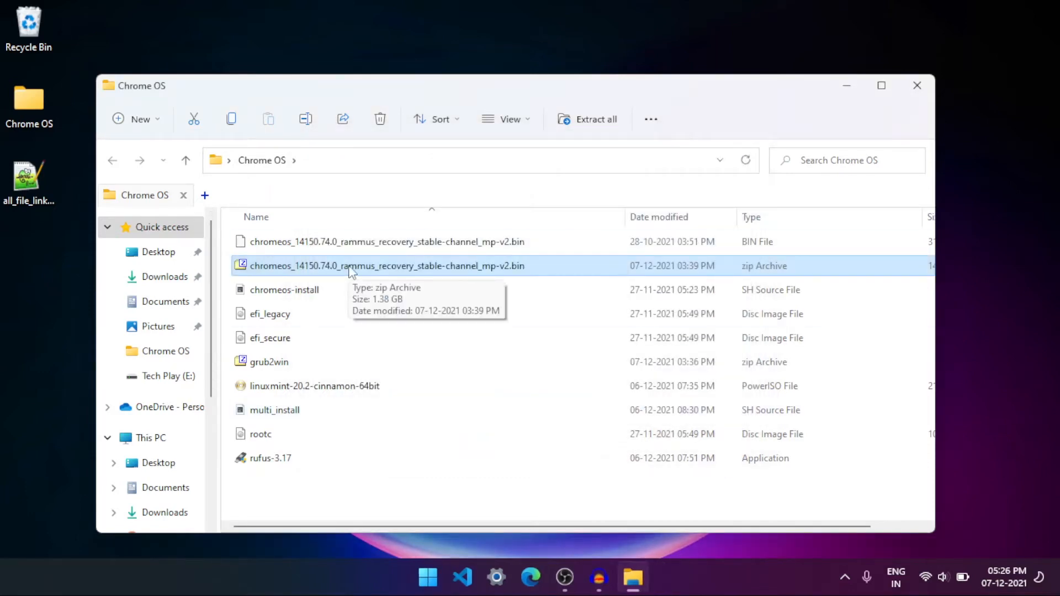
pyautogui.press('Delete')
# - Rename the extracted Chrome OS recovery BIN file to rammus_recovery.bin
pyautogui.click(573, 250)
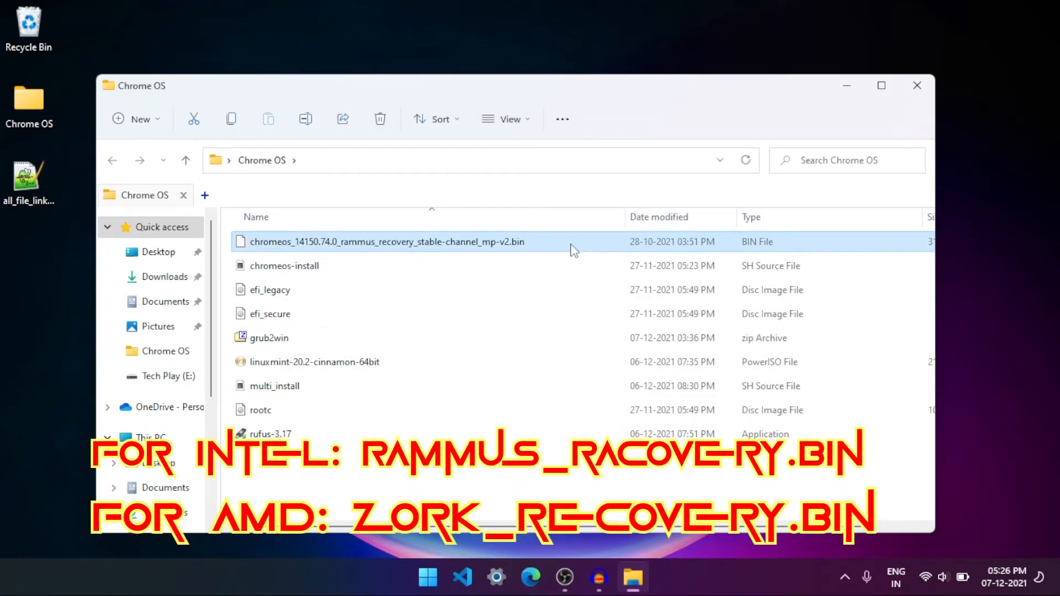
pyautogui.press('F2')
pyautogui.moveTo(344, 243); pyautogui.dragTo(336, 243)
pyautogui.doubleClick(336, 243)
pyautogui.click(415, 243)
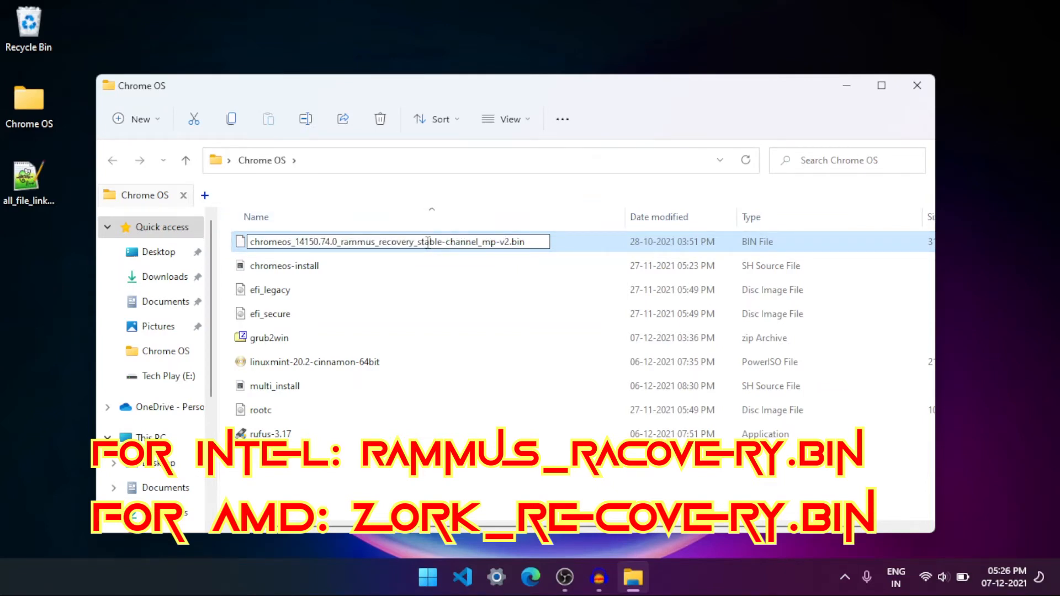
pyautogui.moveTo(508, 243); pyautogui.dragTo(414, 243)
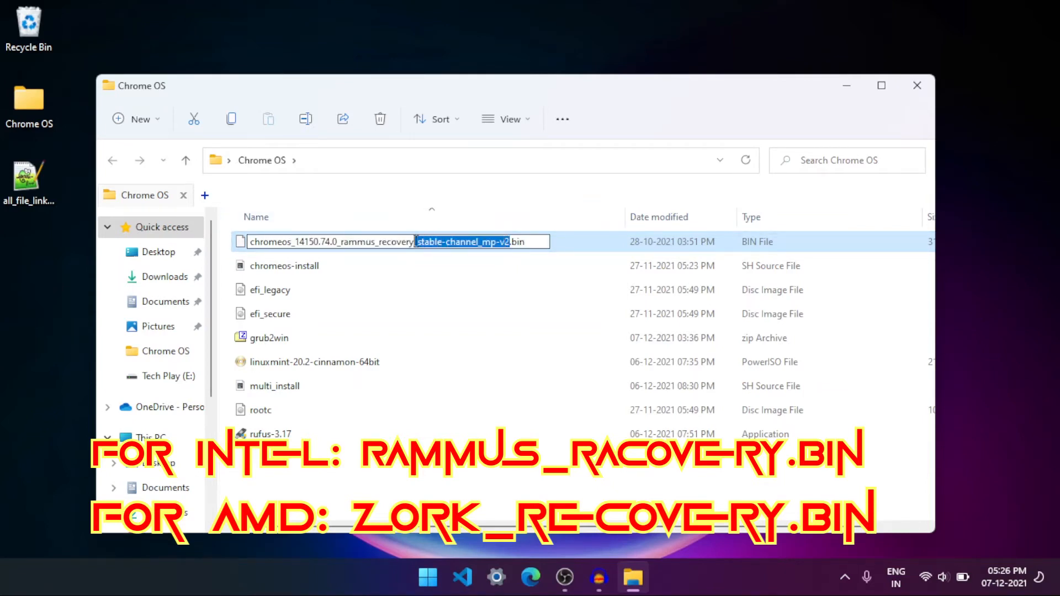
pyautogui.press('BackSpace')
pyautogui.moveTo(340, 243); pyautogui.dragTo(113, 255)
pyautogui.press('BackSpace')
pyautogui.press('Delete')
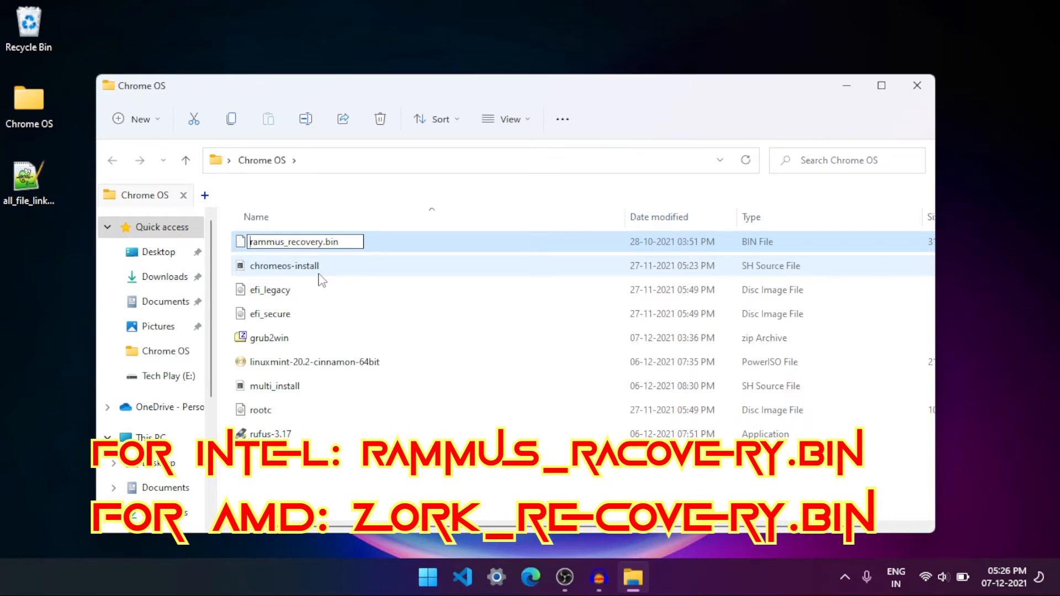
pyautogui.press('Return')
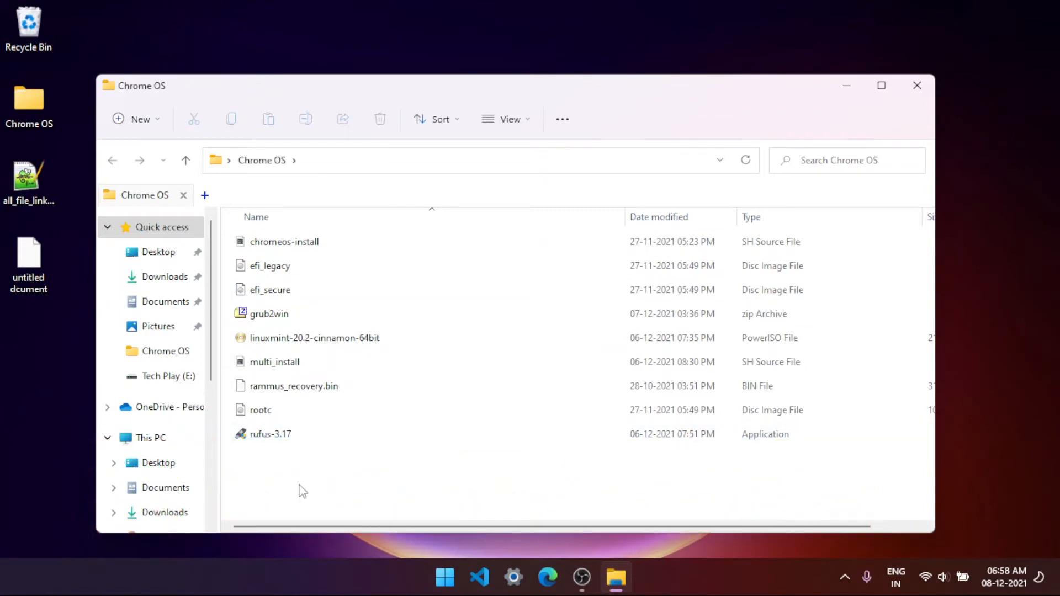
# - Run rufus-3.17 from the Chrome OS folder as administrator
pyautogui.click(275, 437)
pyautogui.rightClick(303, 441)
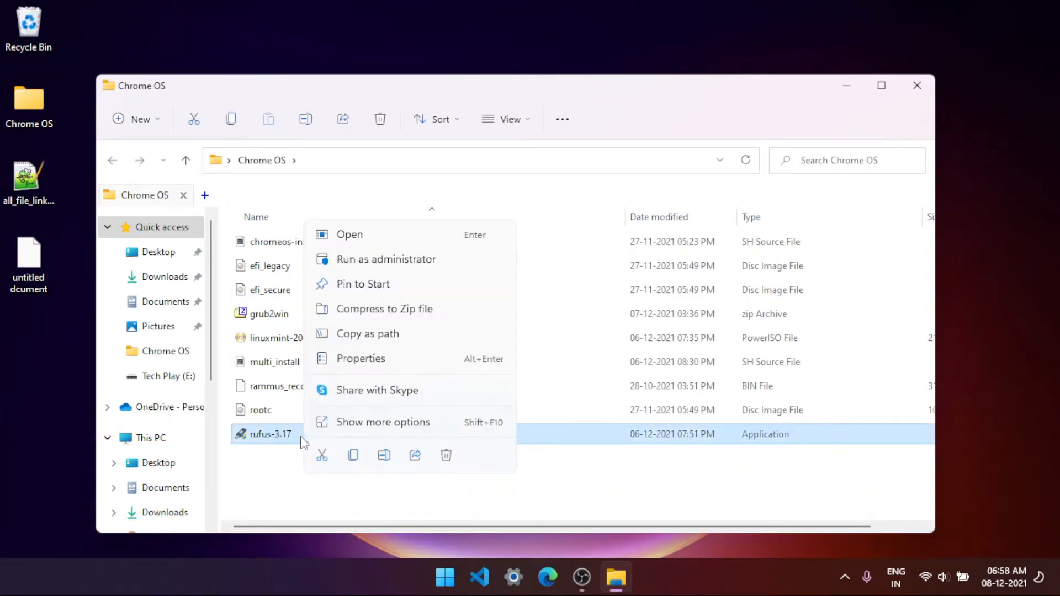
pyautogui.click(342, 261)
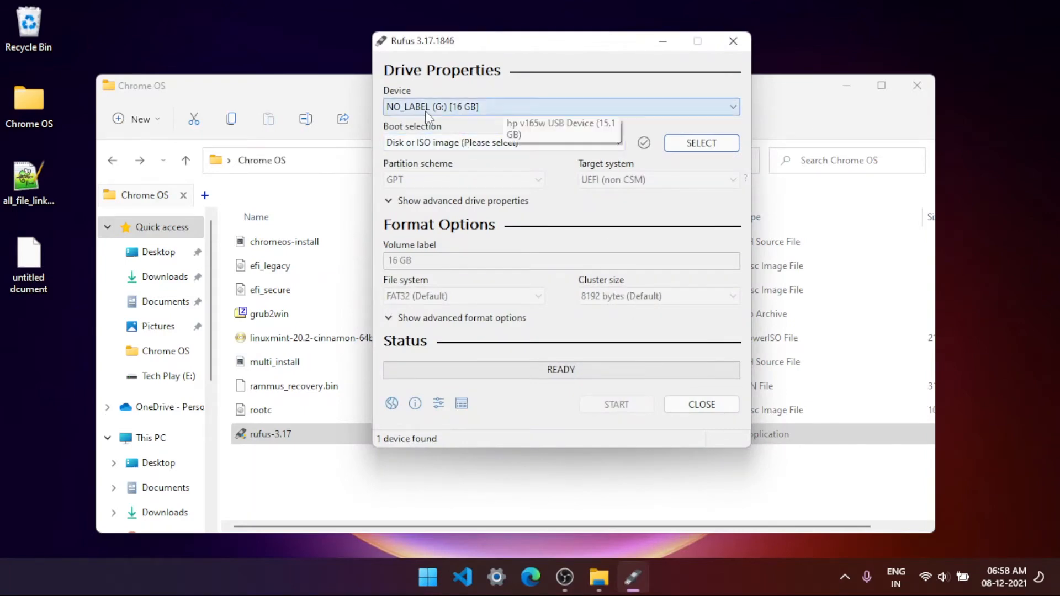
# - Check the USB device offered in Rufus against the drives in This PC, and return to Rufus
pyautogui.click(463, 110)
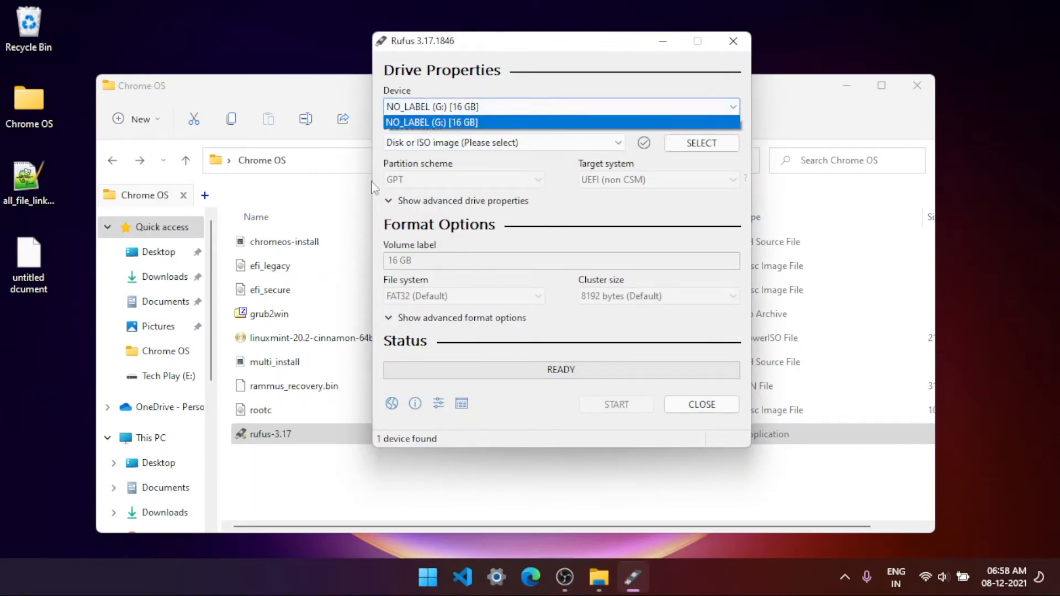
pyautogui.click(158, 439)
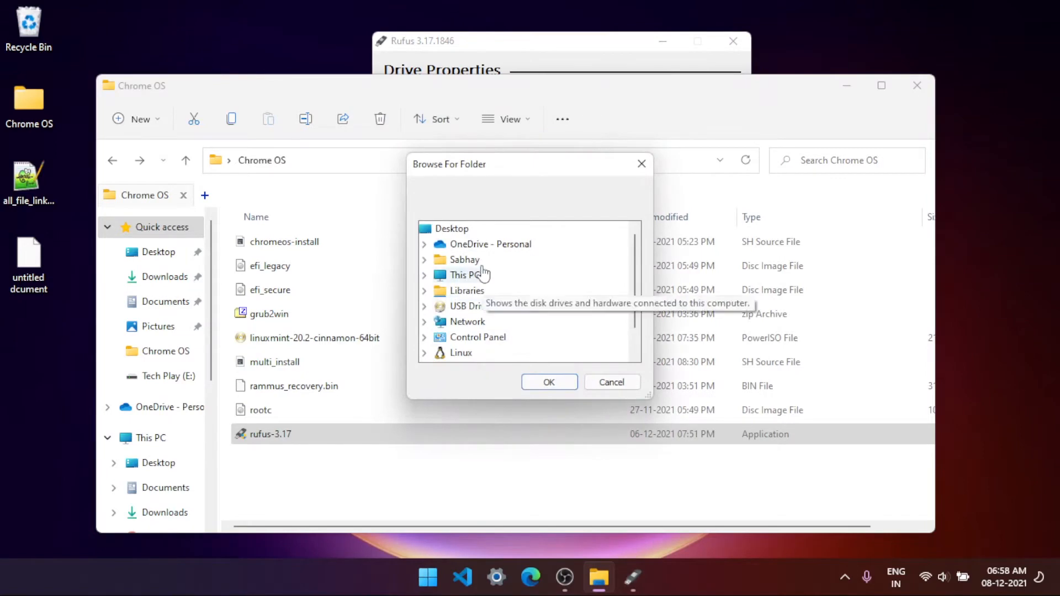
pyautogui.doubleClick(464, 281)
pyautogui.click(546, 380)
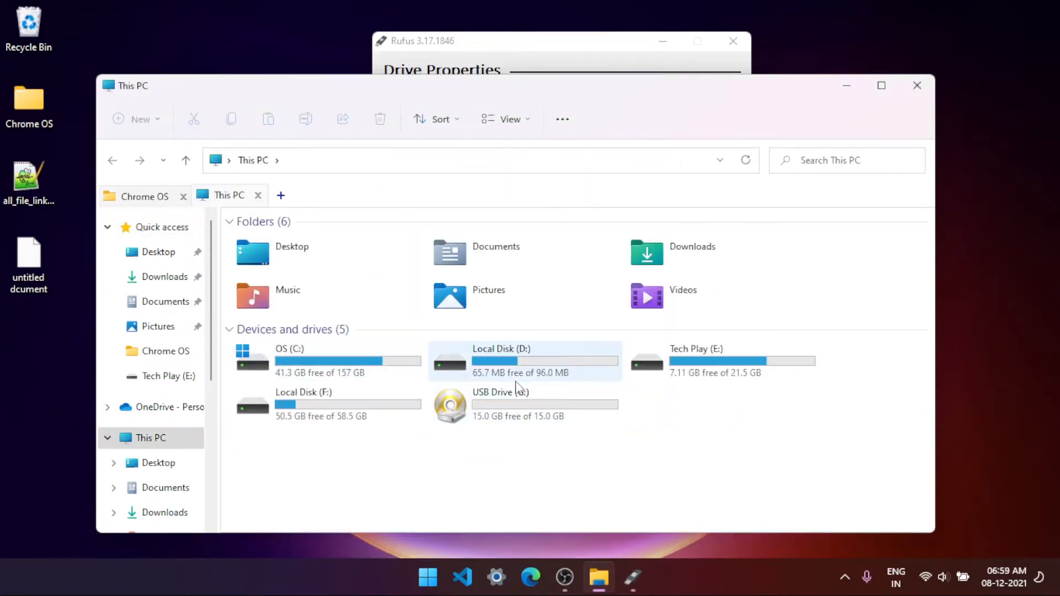
pyautogui.click(462, 60)
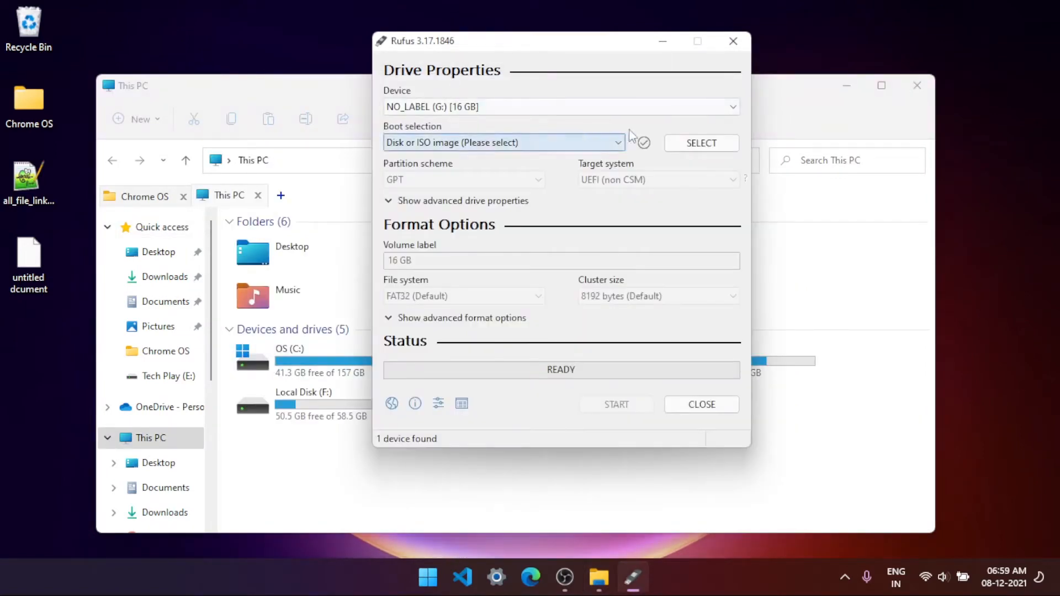
# - Load linuxmint-20.2-cinnamon-64bit.iso from the Chrome OS folder as the boot image and set the partition scheme to GPT
pyautogui.click(684, 142)
pyautogui.scroll(3, 442, 298)
pyautogui.click(440, 315)
pyautogui.doubleClick(552, 182)
pyautogui.click(576, 249)
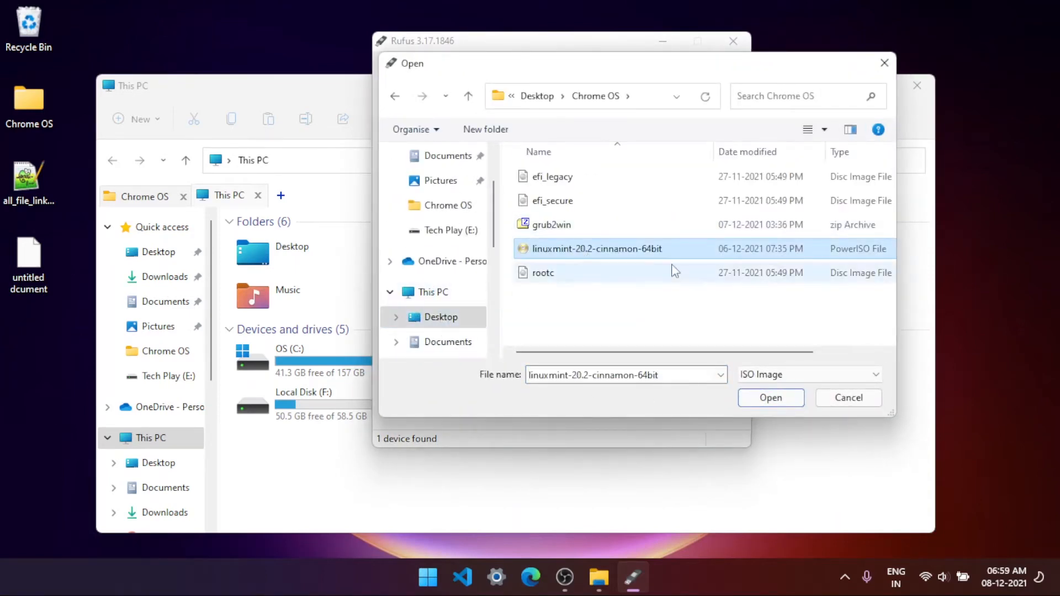
pyautogui.click(773, 398)
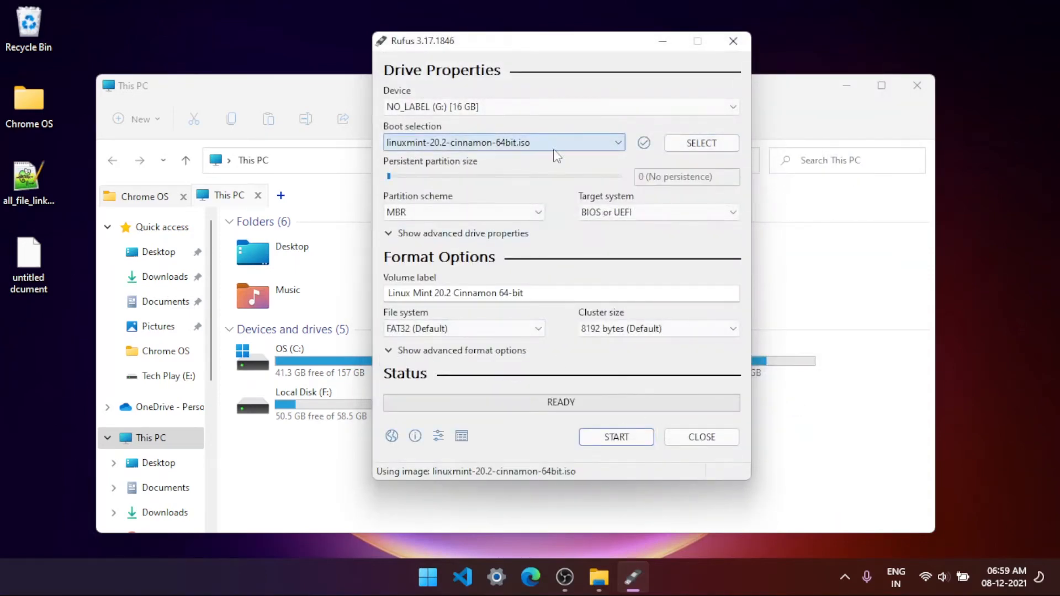
pyautogui.click(434, 213)
pyautogui.click(434, 237)
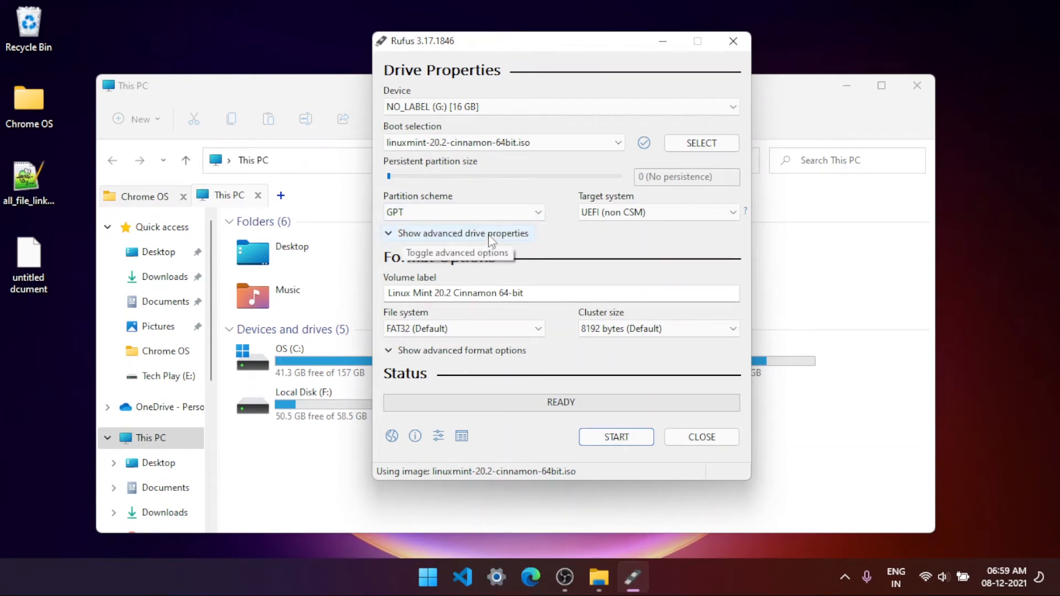
# - Write the Linux Mint image to the G: USB drive with the default volume label, accept the prompts, and close Rufus when writing ends
pyautogui.moveTo(539, 293); pyautogui.dragTo(434, 262)
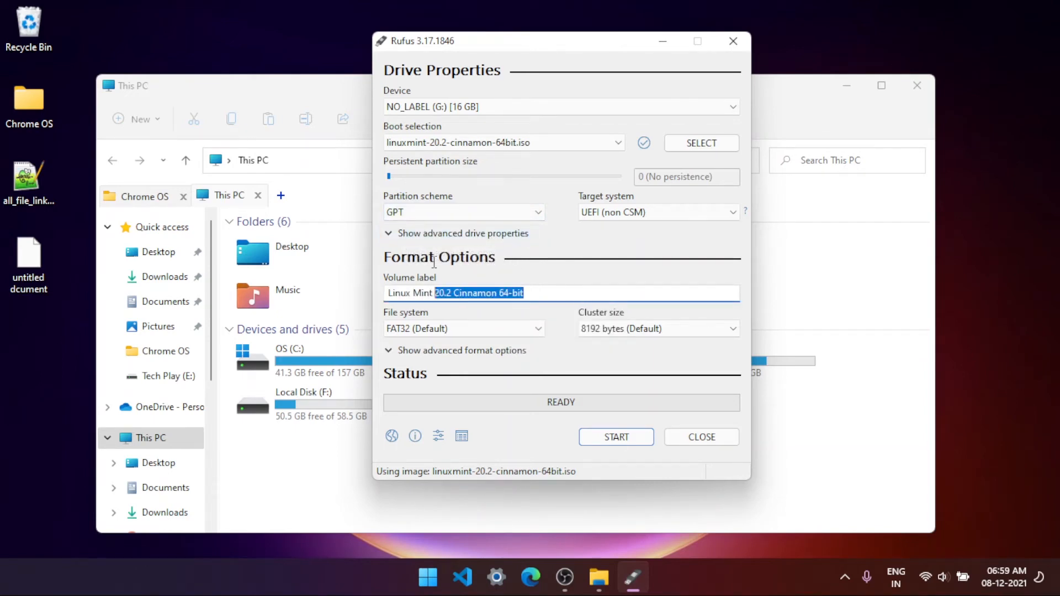
pyautogui.click(558, 290)
pyautogui.click(616, 439)
pyautogui.click(651, 358)
pyautogui.click(584, 347)
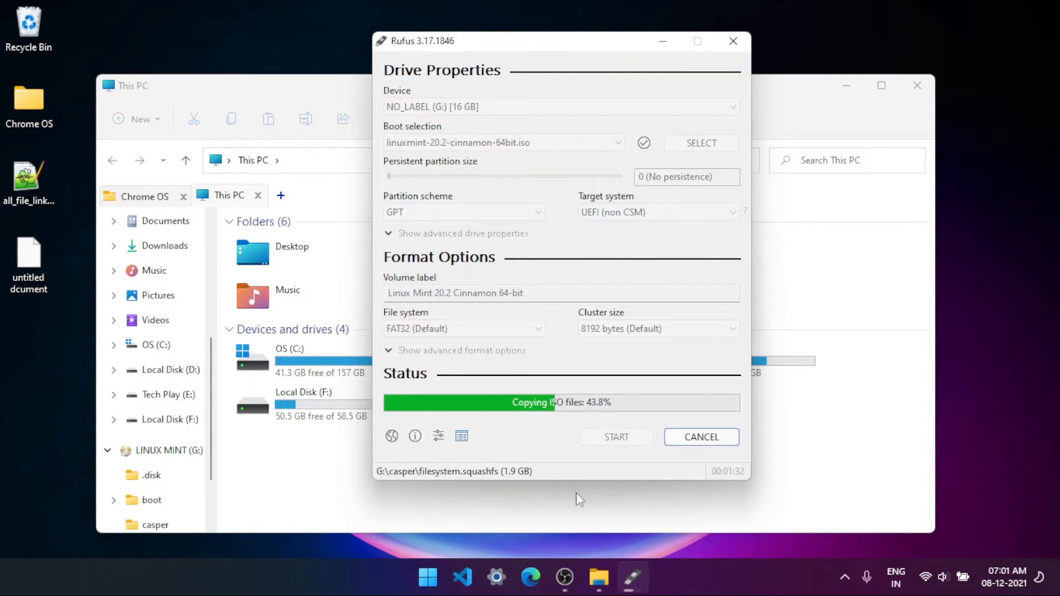
pyautogui.moveTo(631, 577)
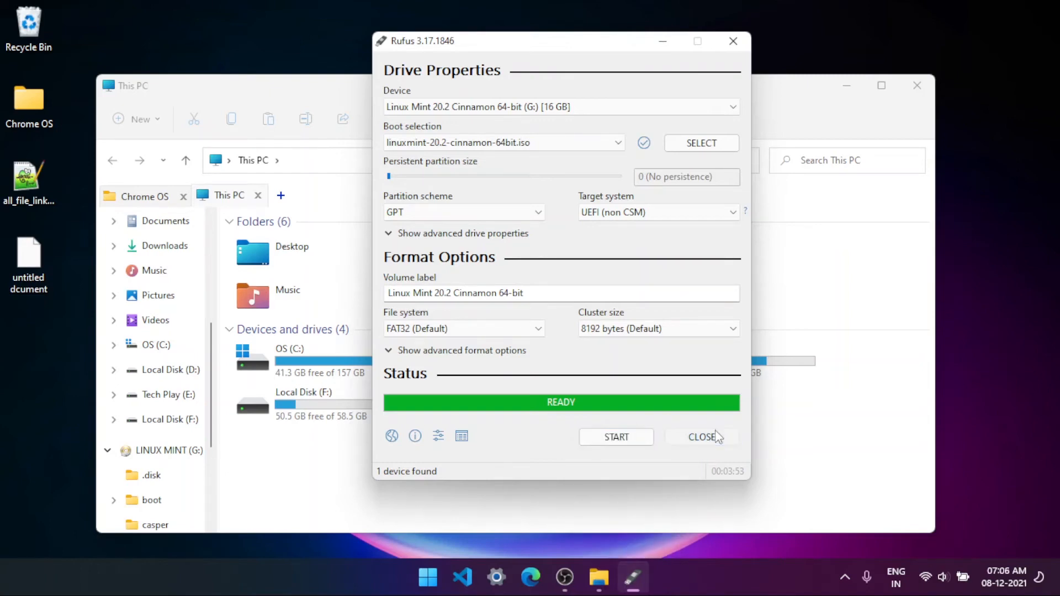
pyautogui.click(702, 437)
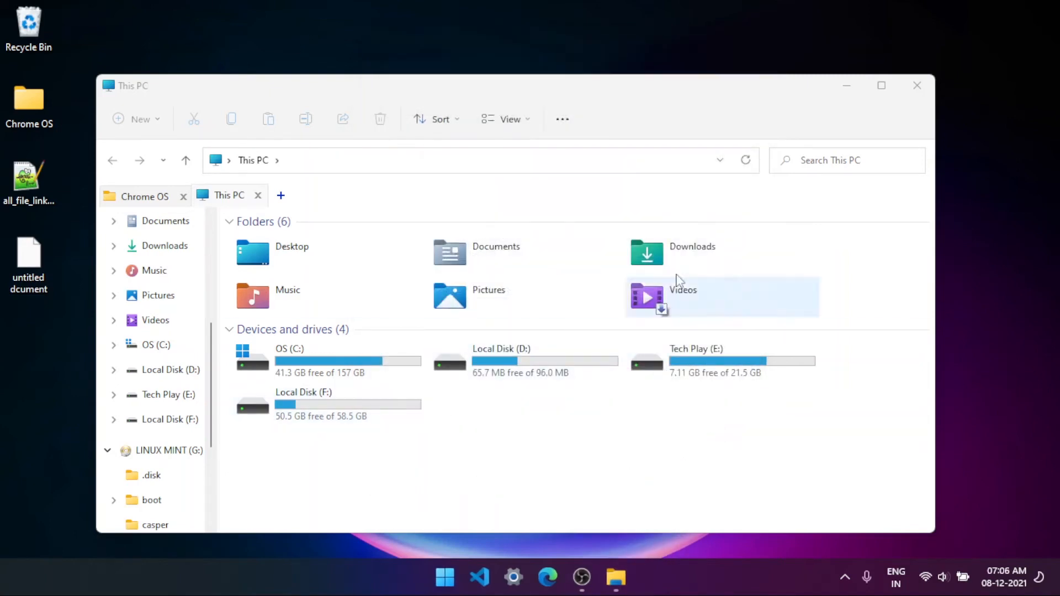
# - Refresh This PC, look through the files on the LINUX MINT (G:) drive, and return to the Chrome OS folder
pyautogui.click(749, 163)
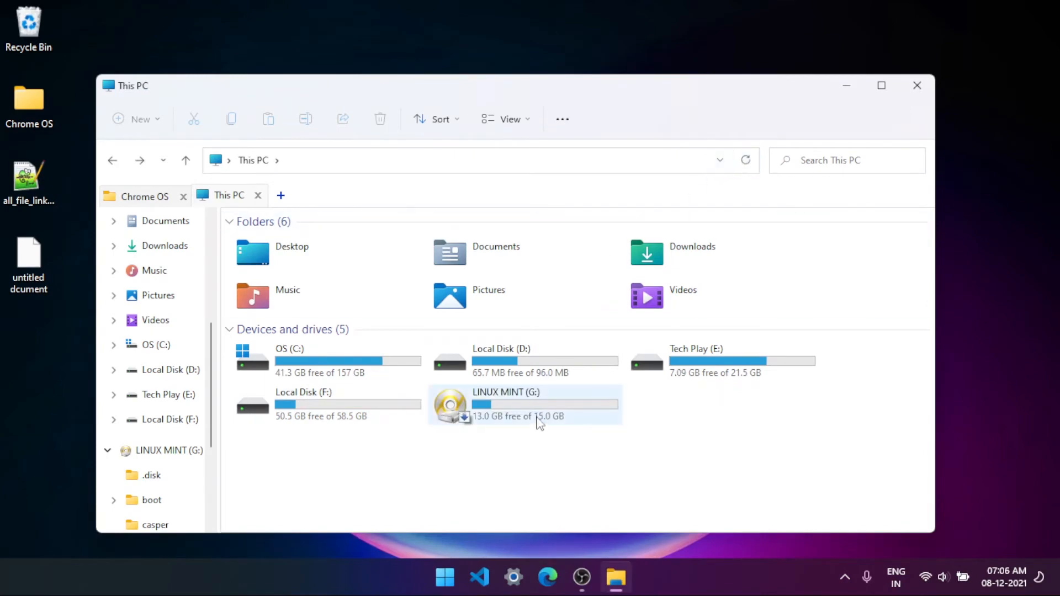
pyautogui.click(551, 390)
pyautogui.doubleClick(551, 390)
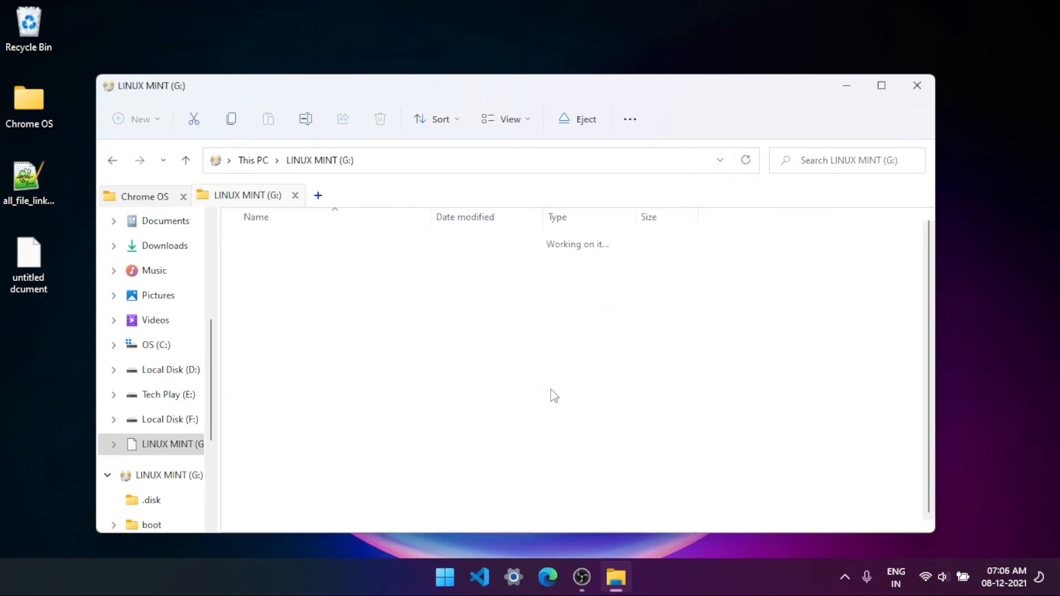
pyautogui.scroll(-1, 520, 468)
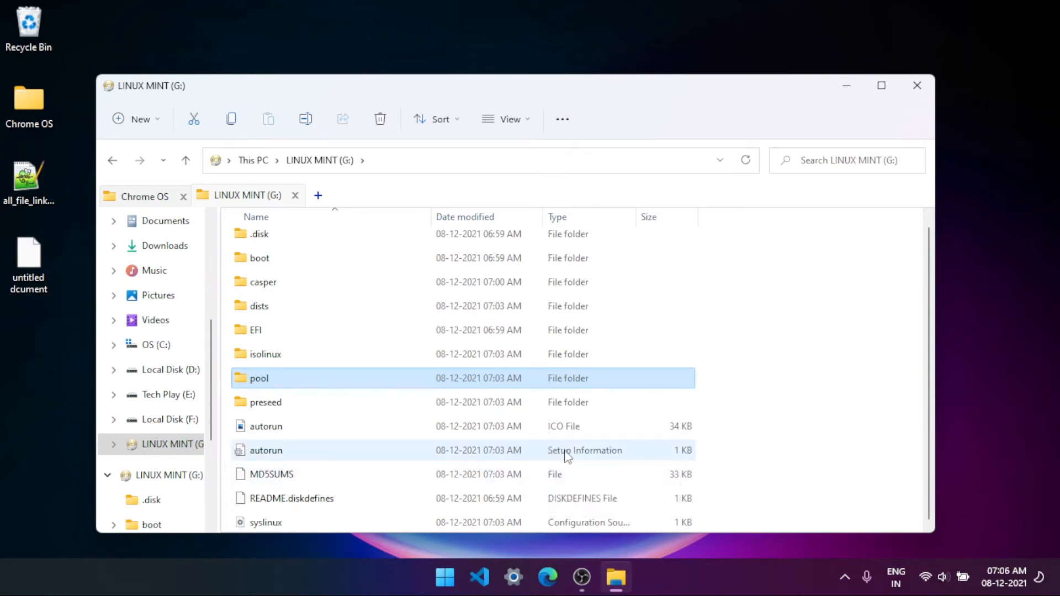
pyautogui.click(143, 196)
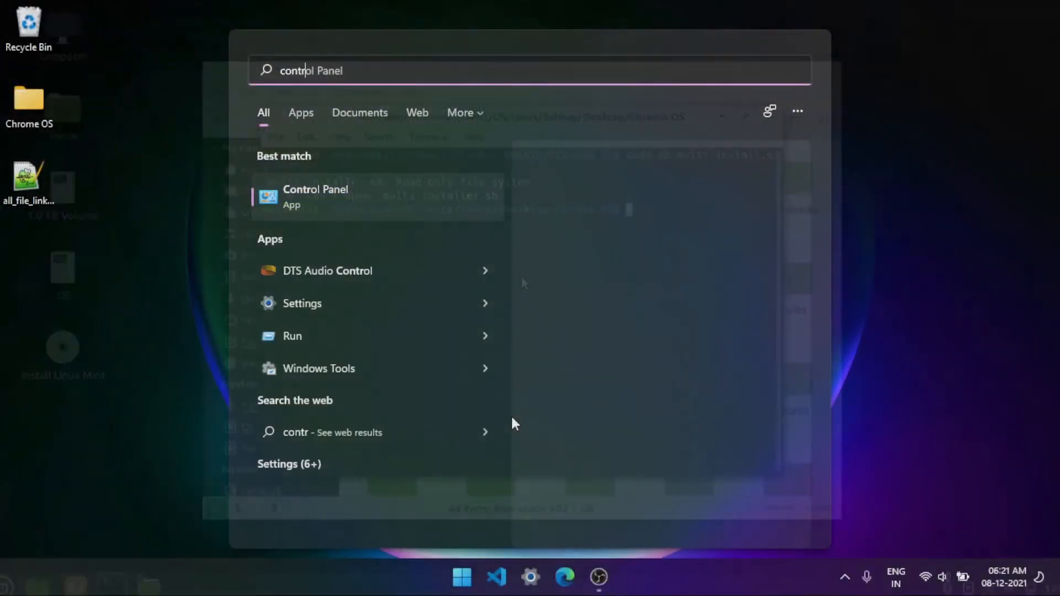
# - Open the power button settings under Power Options in Control Panel, unlock the unavailable settings, and disable fast start-up
pyautogui.press('Escape')
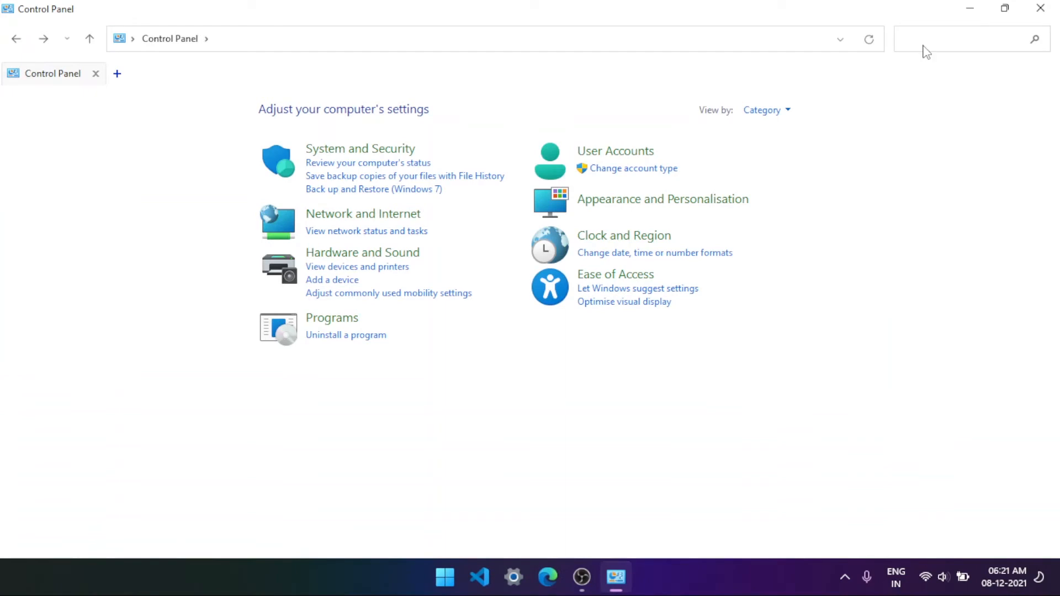
pyautogui.click(925, 48)
pyautogui.write('power')
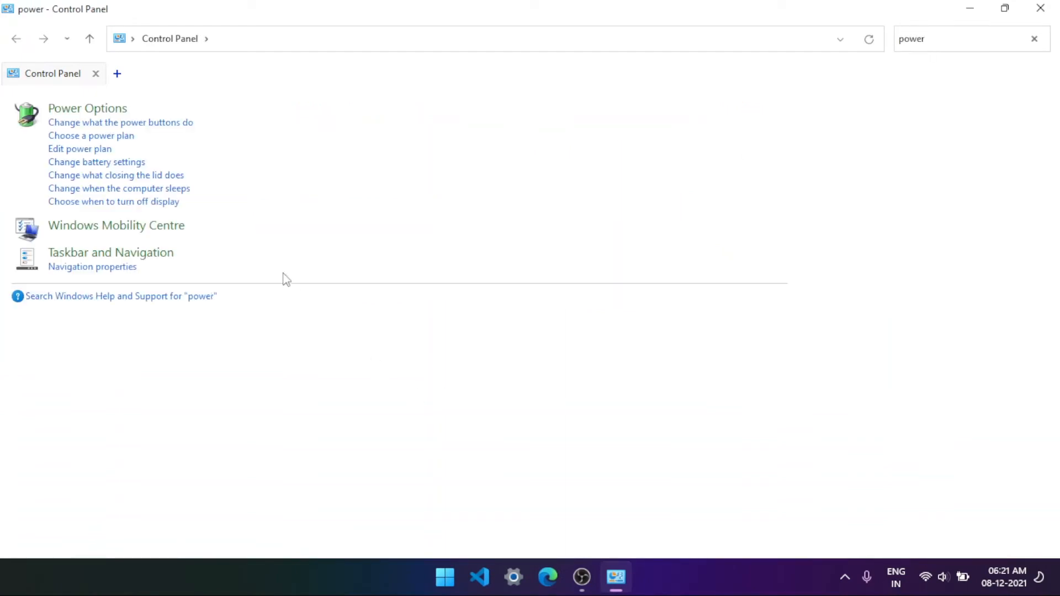
pyautogui.click(82, 109)
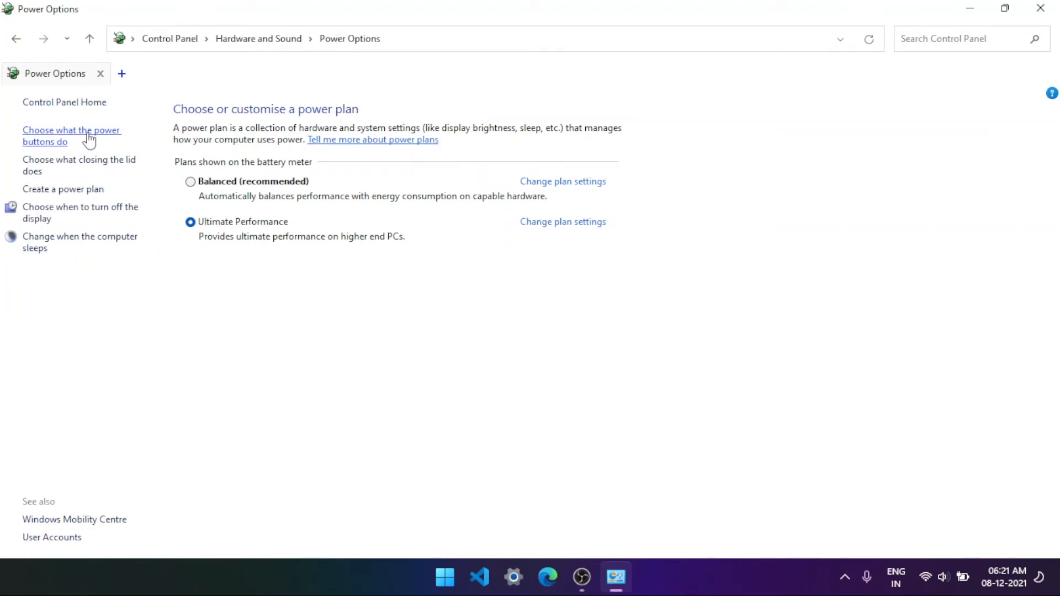
pyautogui.click(89, 141)
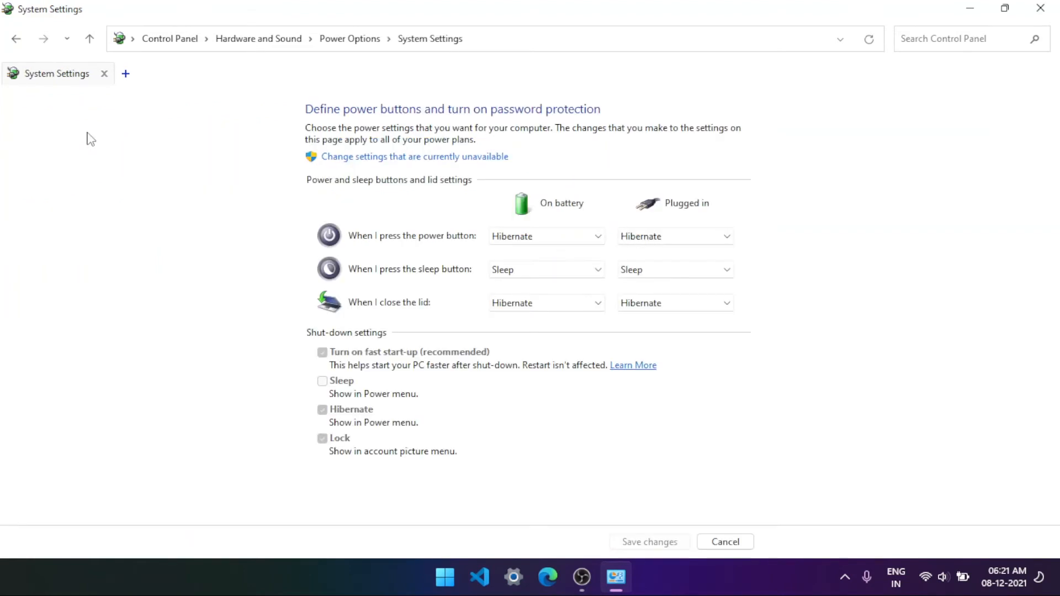
pyautogui.click(339, 157)
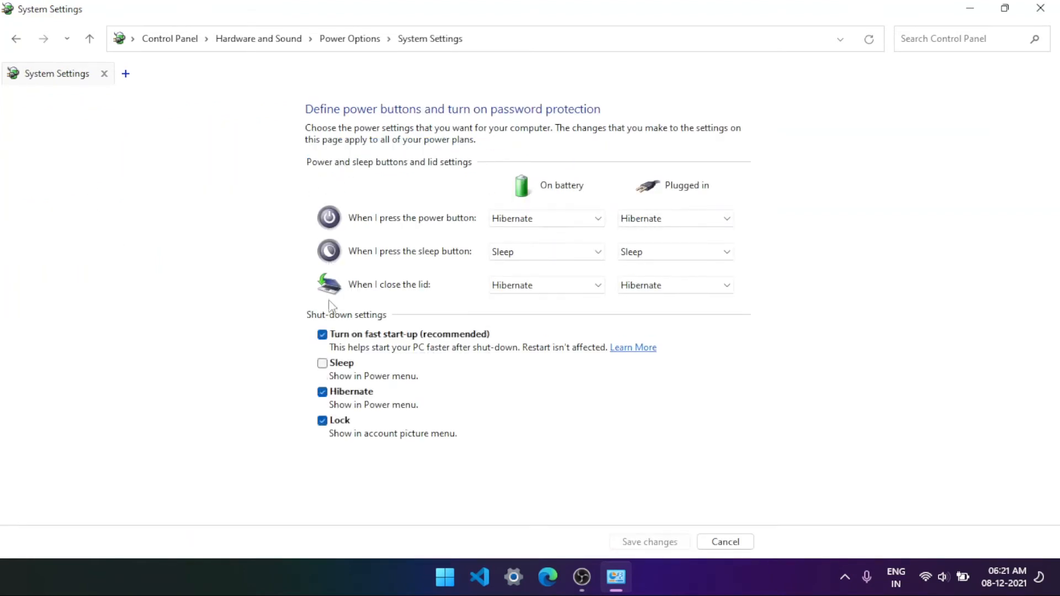
pyautogui.click(323, 336)
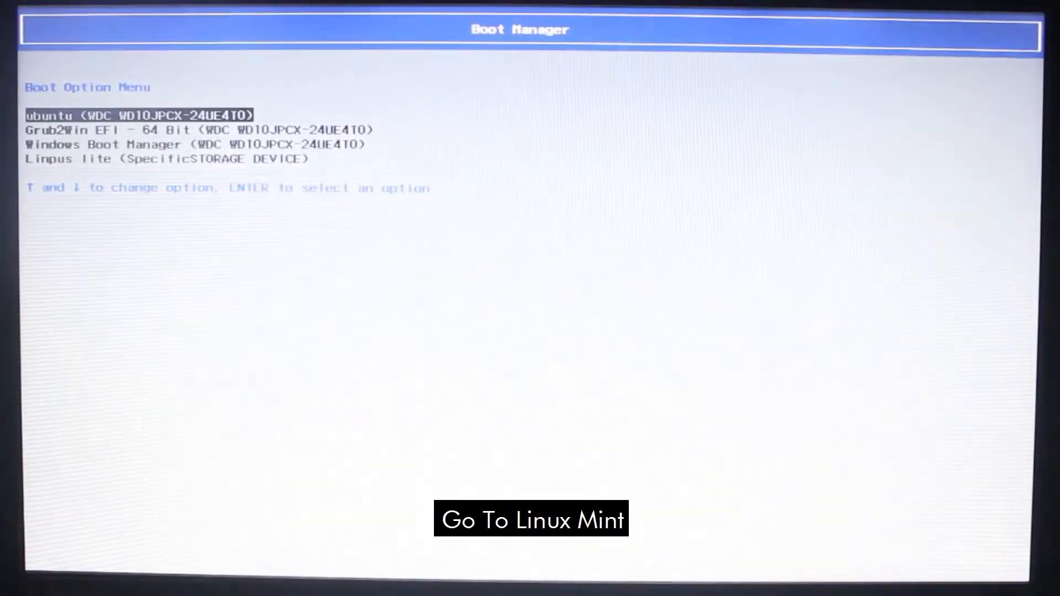
# - Boot from the USB storage device and start Linux Mint 19.3 Cinnamon 64-bit
pyautogui.press('Down')
pyautogui.press('Down')
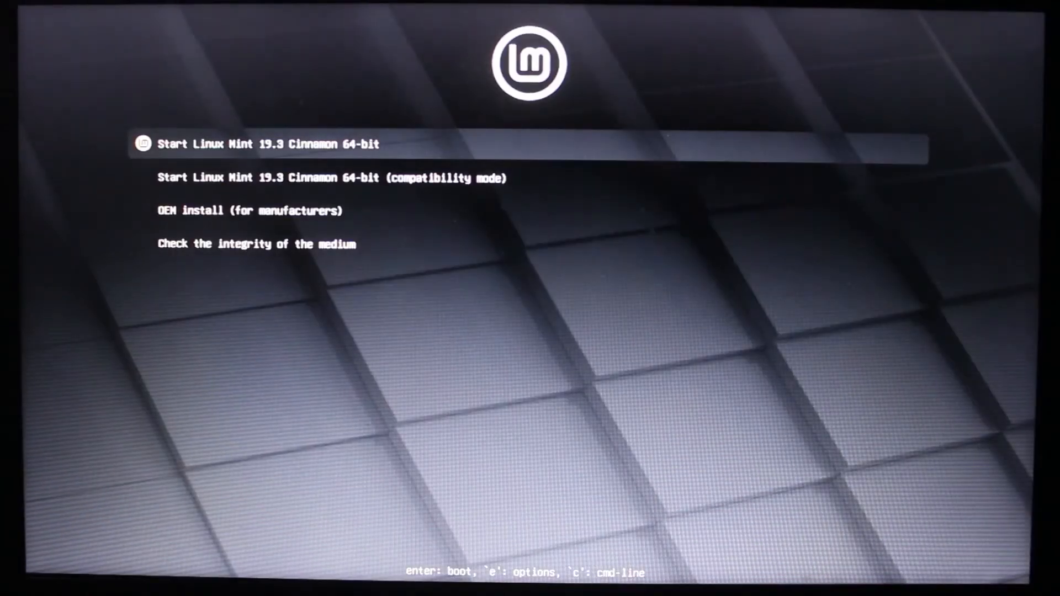
pyautogui.press('Return')
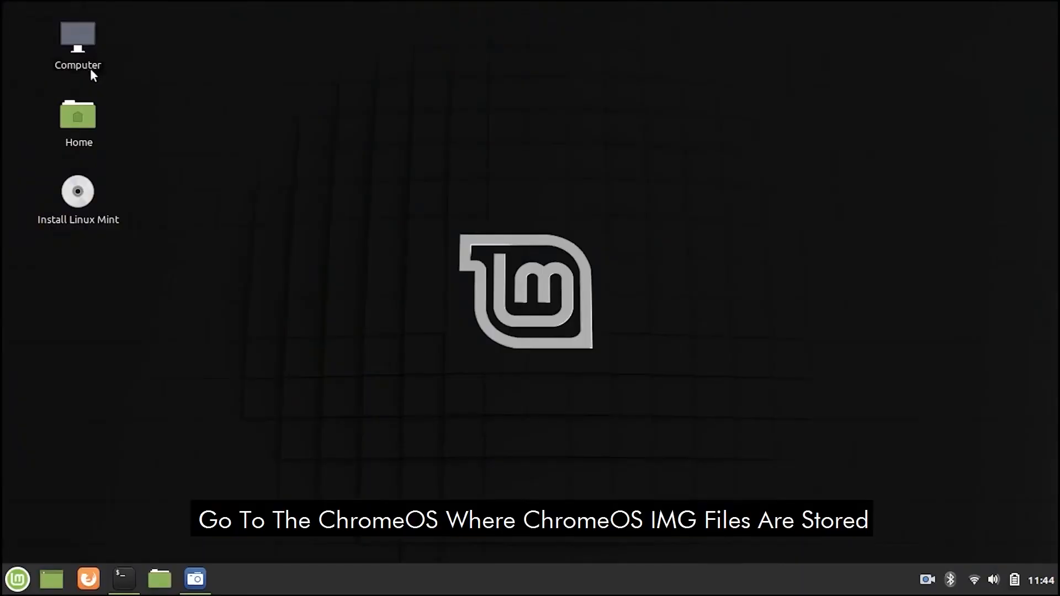
# - Open the ChromeOS folder on the Windows user's Desktop, on the Windows drive
pyautogui.doubleClick(91, 69)
pyautogui.doubleClick(683, 182)
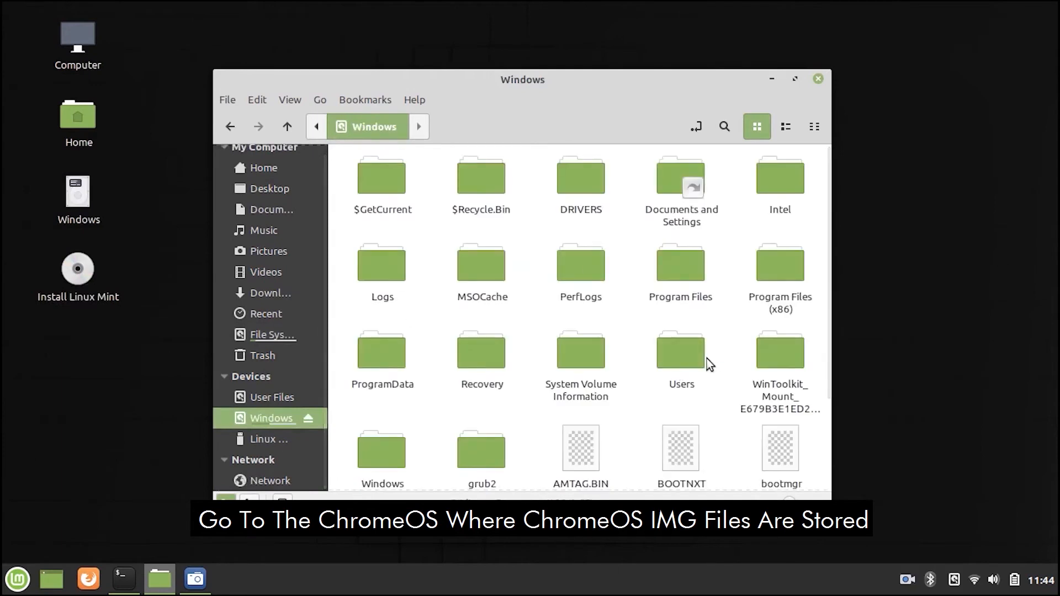
pyautogui.click(698, 356)
pyautogui.doubleClick(685, 368)
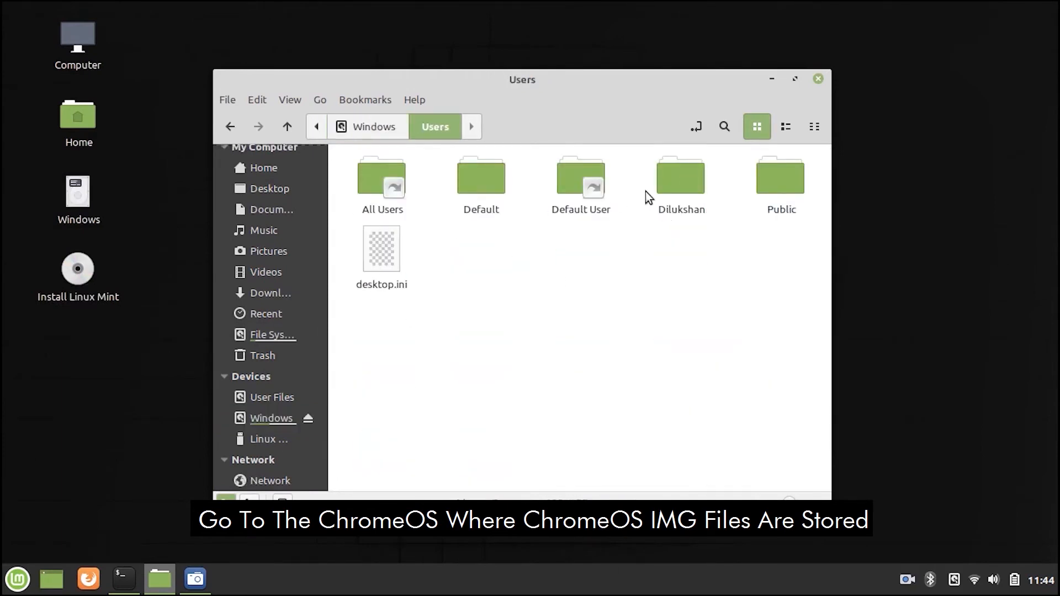
pyautogui.doubleClick(681, 182)
pyautogui.doubleClick(476, 257)
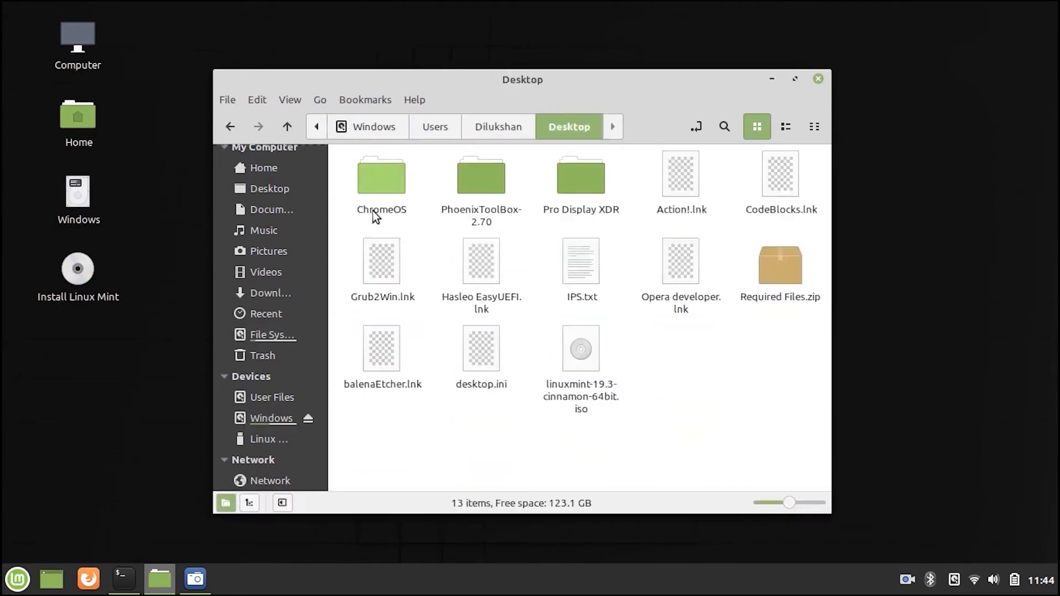
pyautogui.doubleClick(375, 216)
# - Open a terminal in the ChromeOS folder and run sudo sh multi_install.sh
pyautogui.rightClick(529, 271)
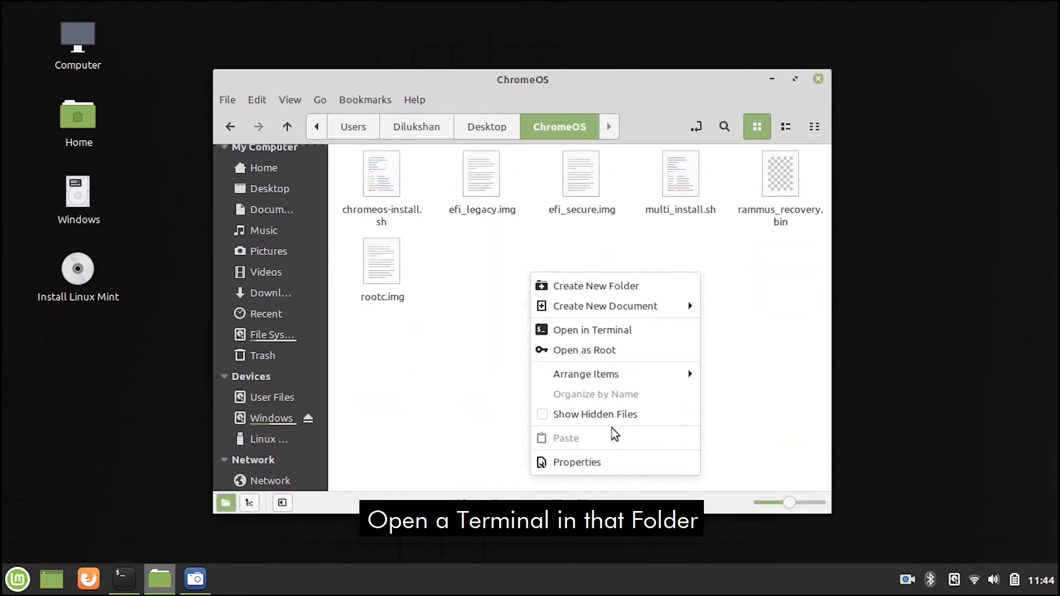
pyautogui.click(585, 338)
pyautogui.write('sudo sh multi_install.sh')
pyautogui.press('Return')
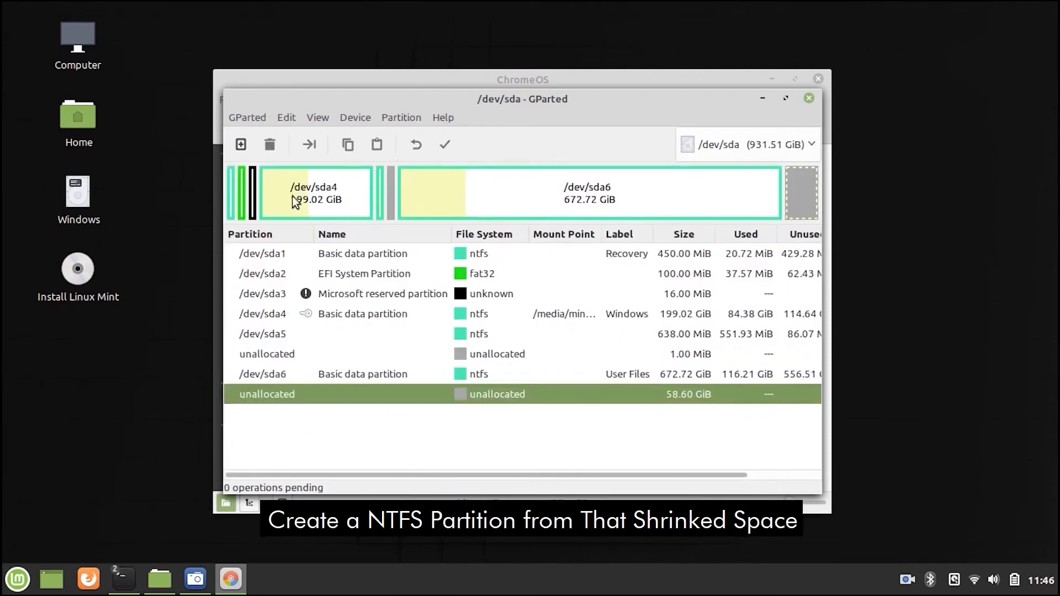
# - Create a 60002 MiB primary NTFS partition in the large unallocated space on /dev/sda, apply it, check its name, and close GParted
pyautogui.click(241, 150)
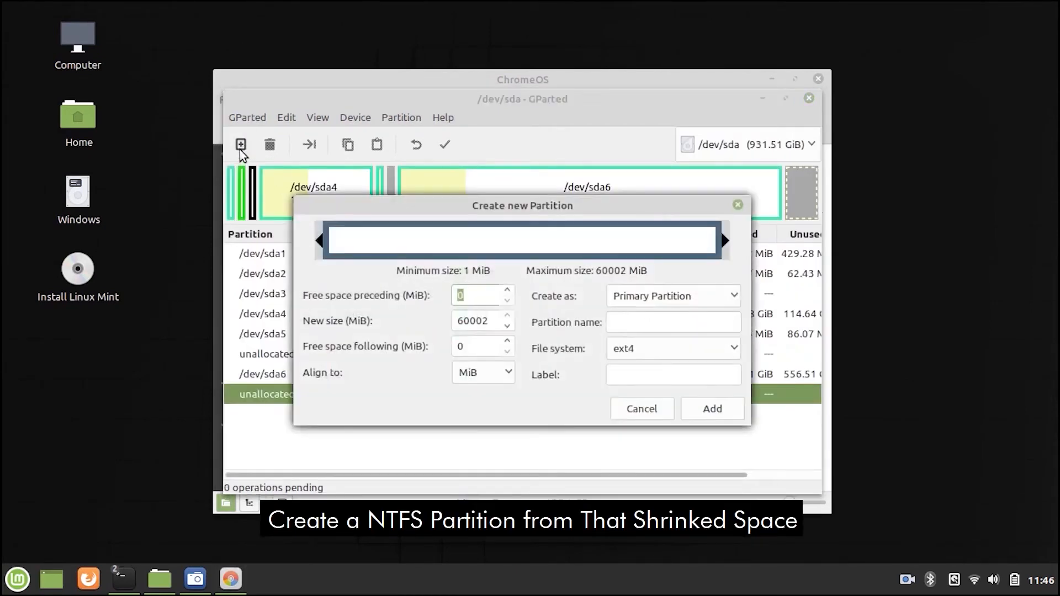
pyautogui.click(701, 348)
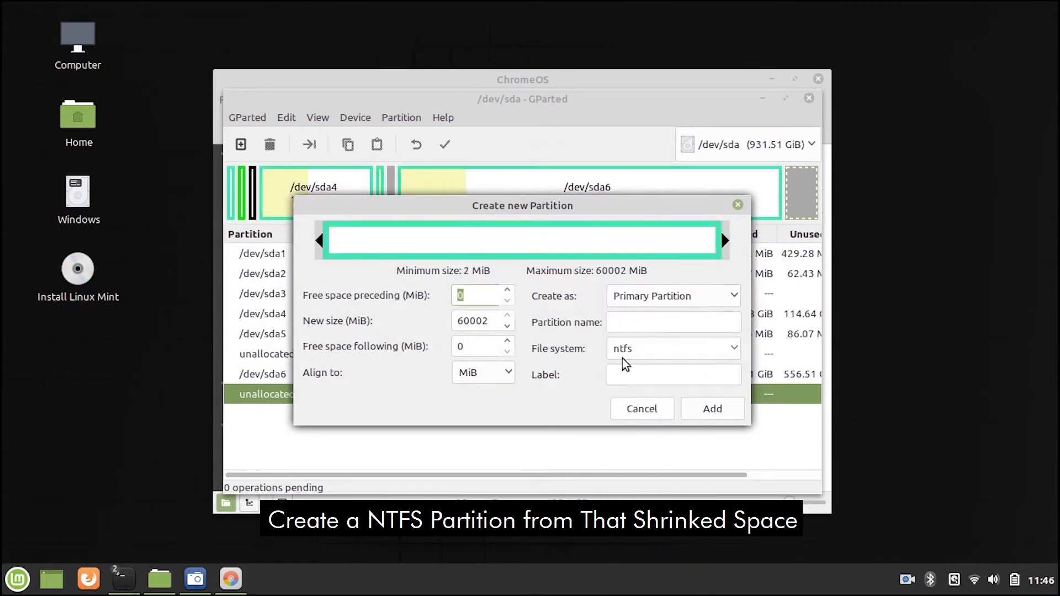
pyautogui.click(712, 409)
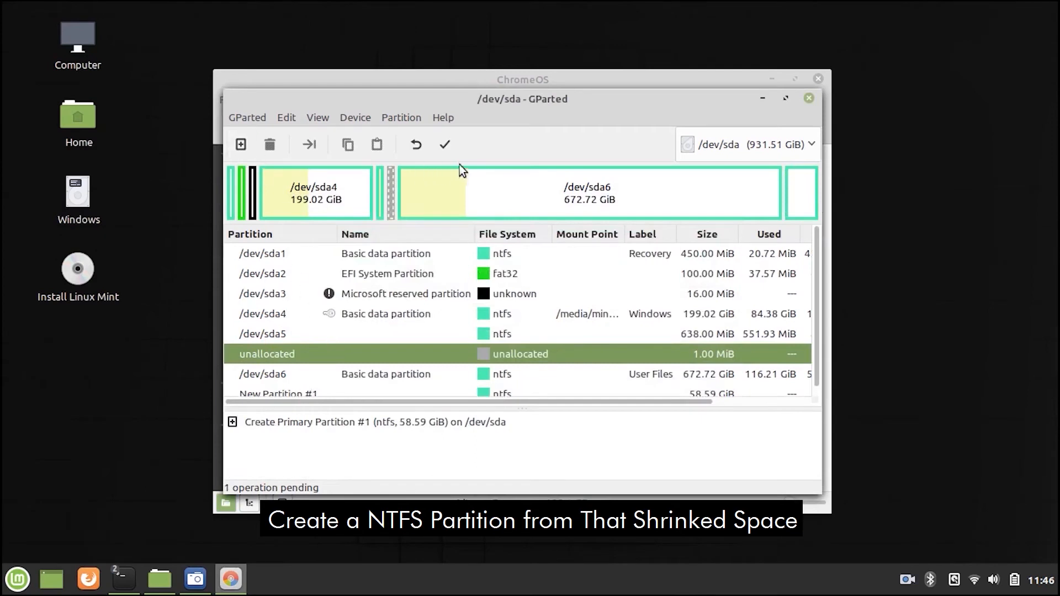
pyautogui.click(446, 146)
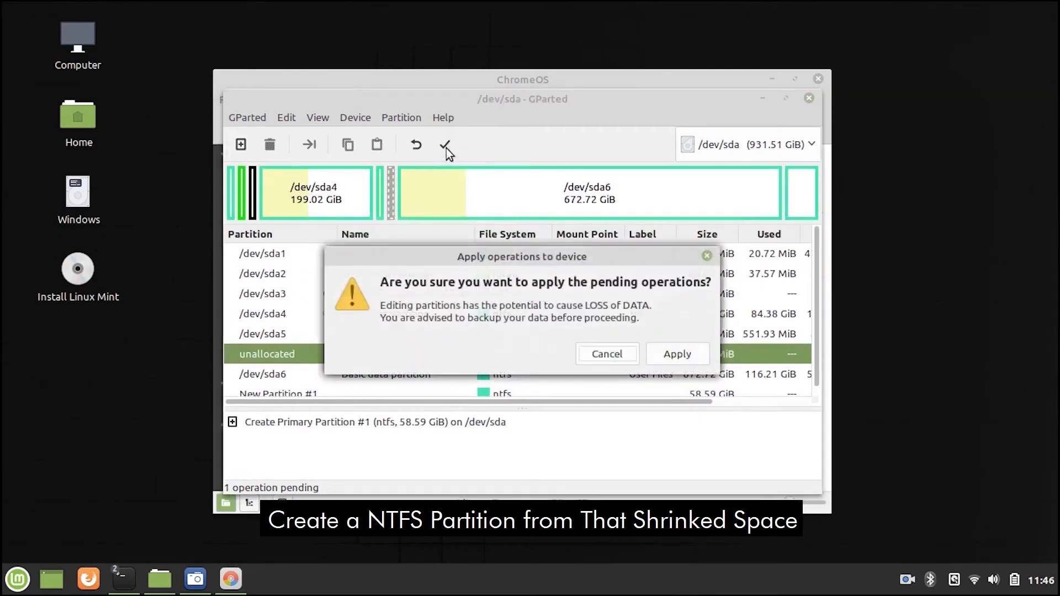
pyautogui.click(680, 355)
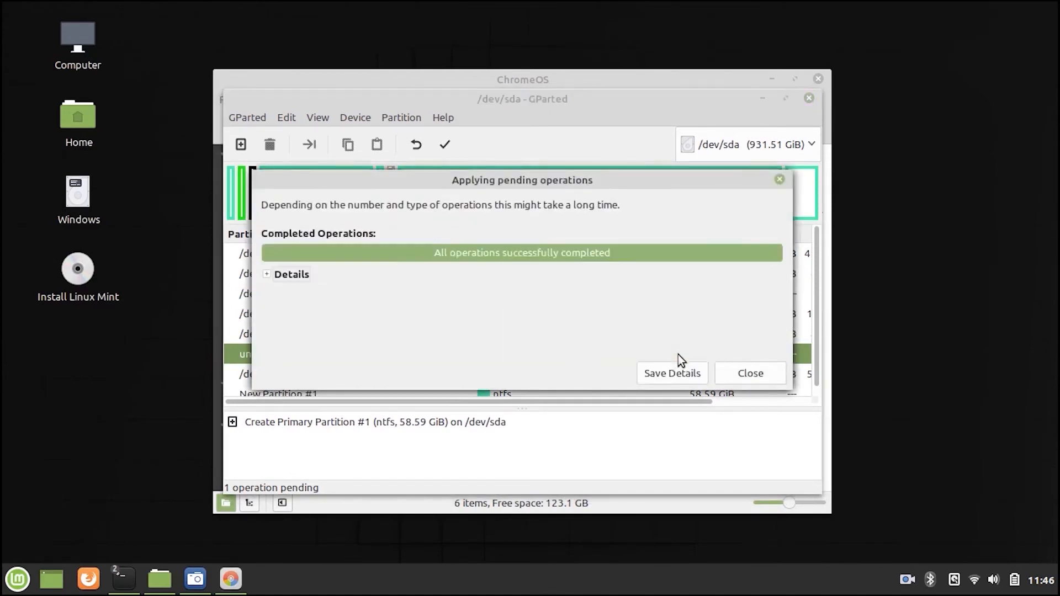
pyautogui.click(749, 375)
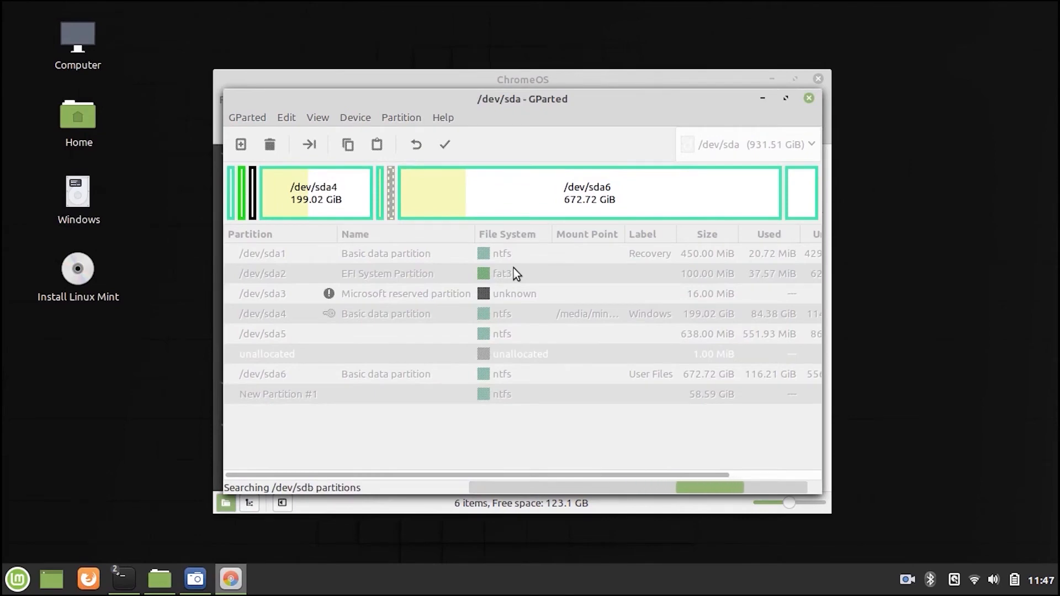
pyautogui.click(669, 402)
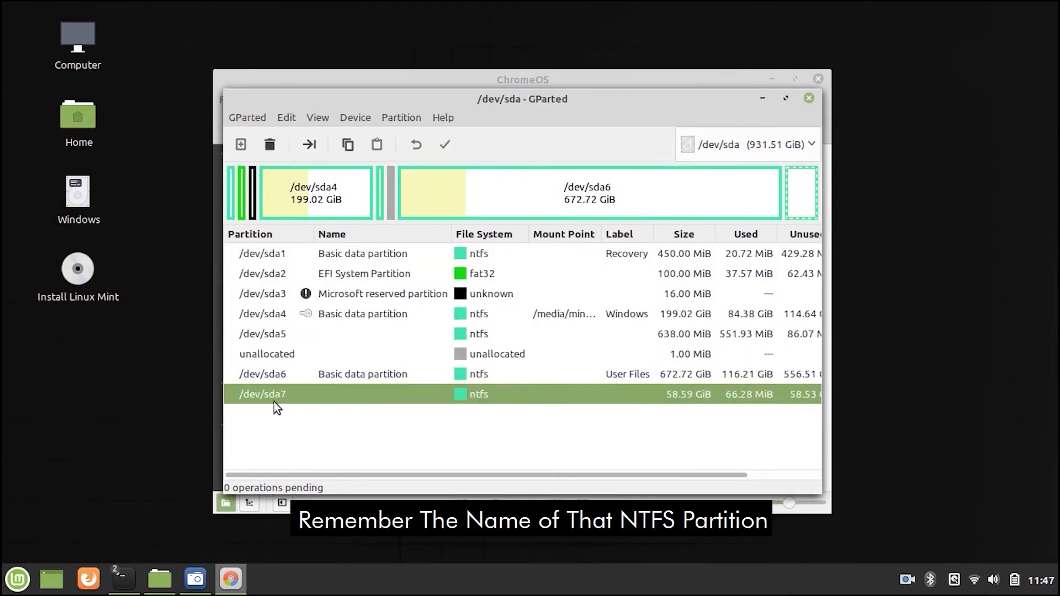
pyautogui.click(809, 99)
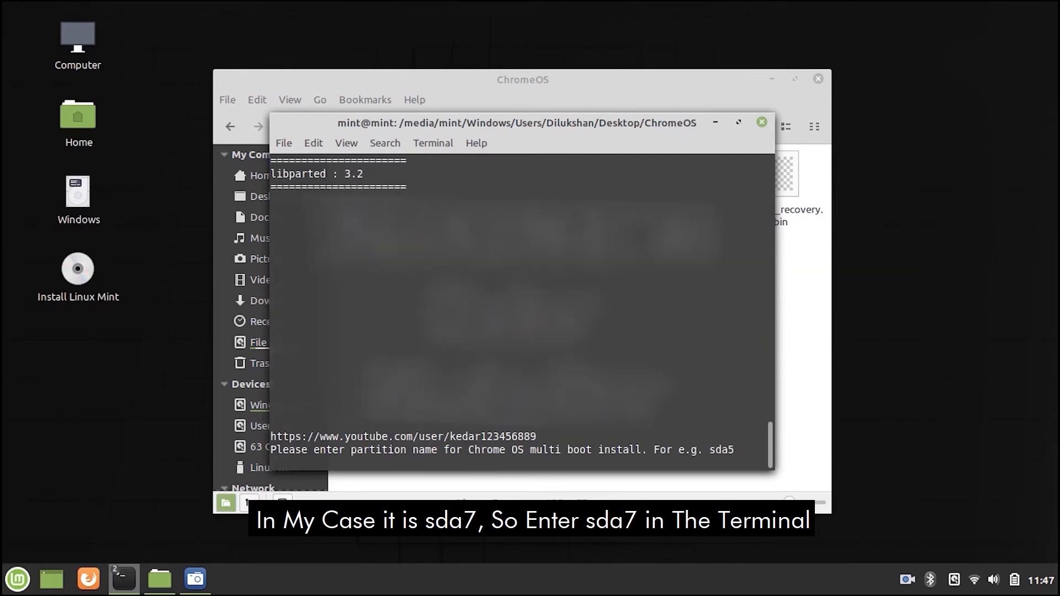
# - Install Chrome OS on partition sda7, confirm the formatting with yes, and quit Grub Customizer at its error dialog
pyautogui.write('sda7')
pyautogui.press('Return')
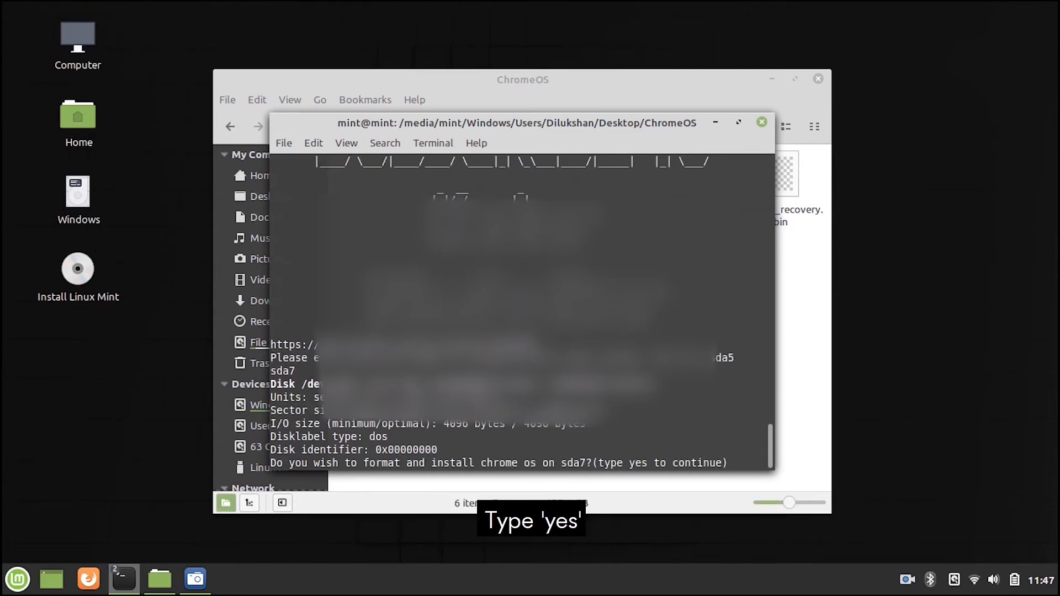
pyautogui.write('yes')
pyautogui.press('Return')
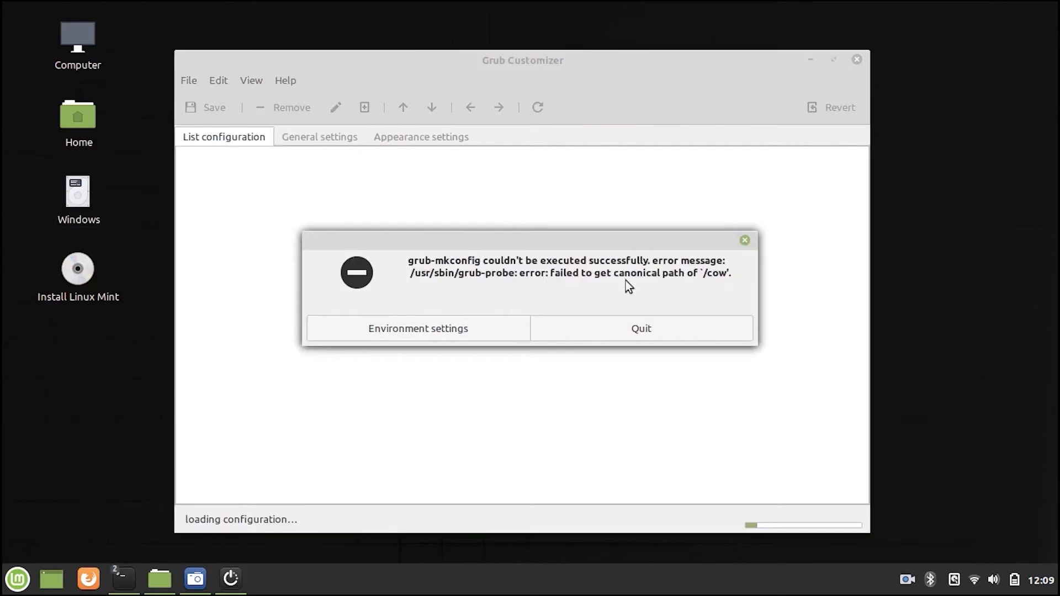
pyautogui.click(632, 330)
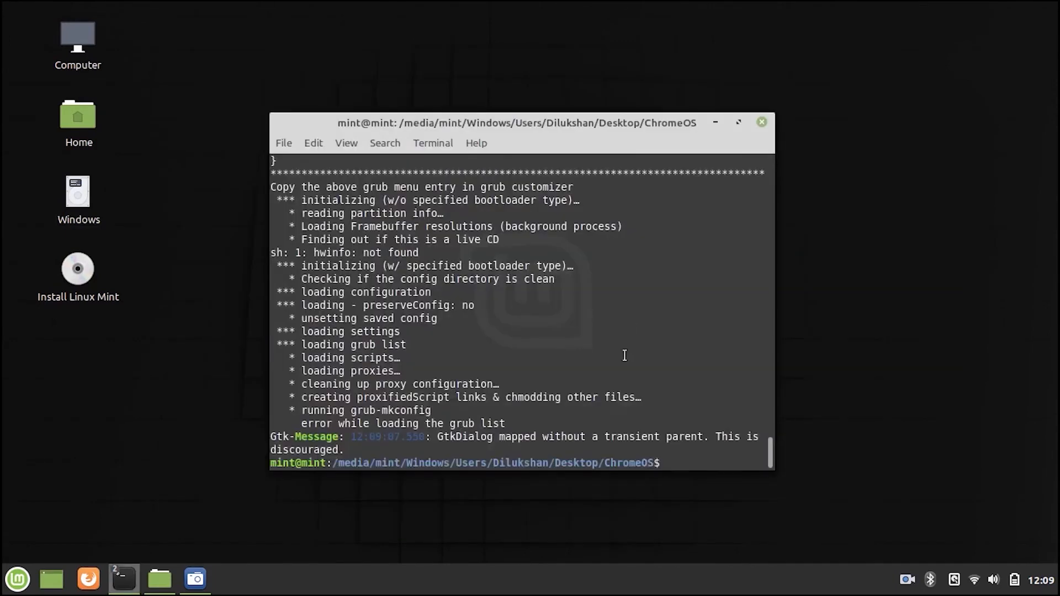
# - Copy the ChromeOS menuentry block, from menuentry to its closing brace, out of the terminal output
pyautogui.moveTo(769, 450)
pyautogui.mouseDown()
pyautogui.moveTo(773, 413)
pyautogui.moveTo(771, 441)
pyautogui.moveTo(769, 432)
pyautogui.mouseUp()
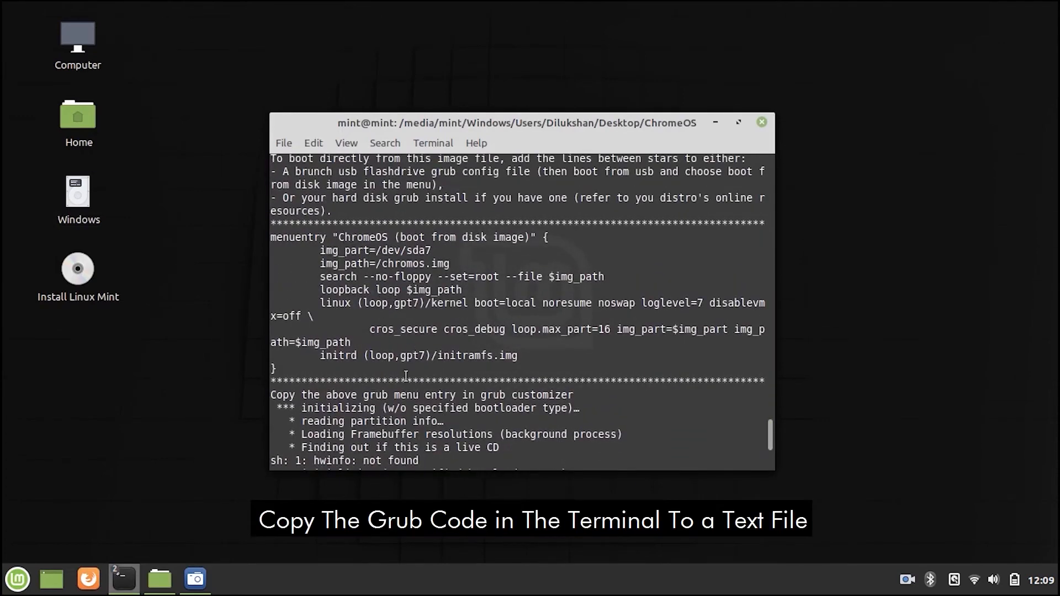
pyautogui.moveTo(398, 369); pyautogui.dragTo(276, 232)
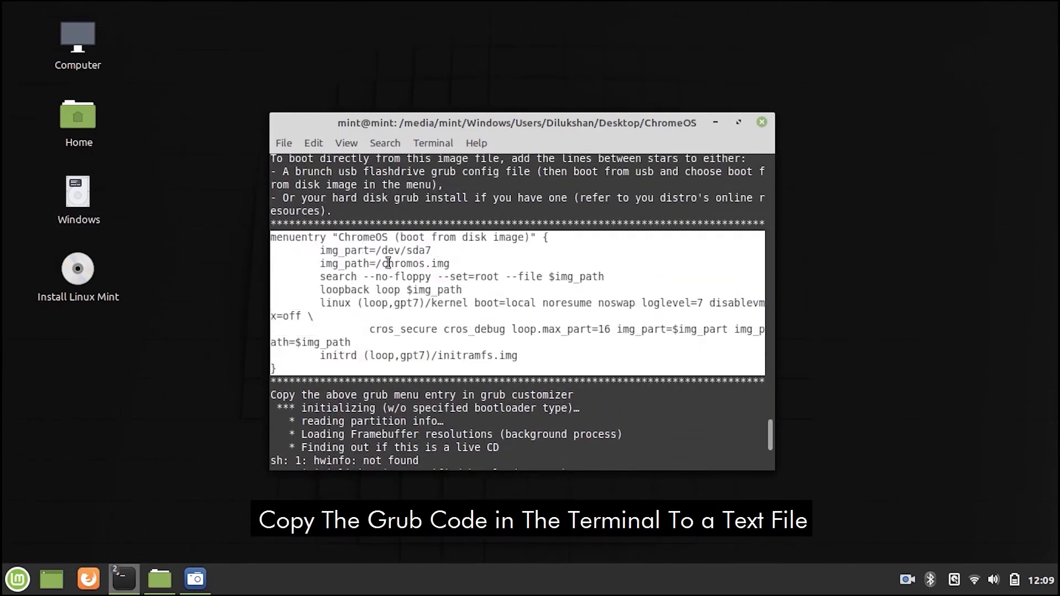
pyautogui.rightClick(346, 273)
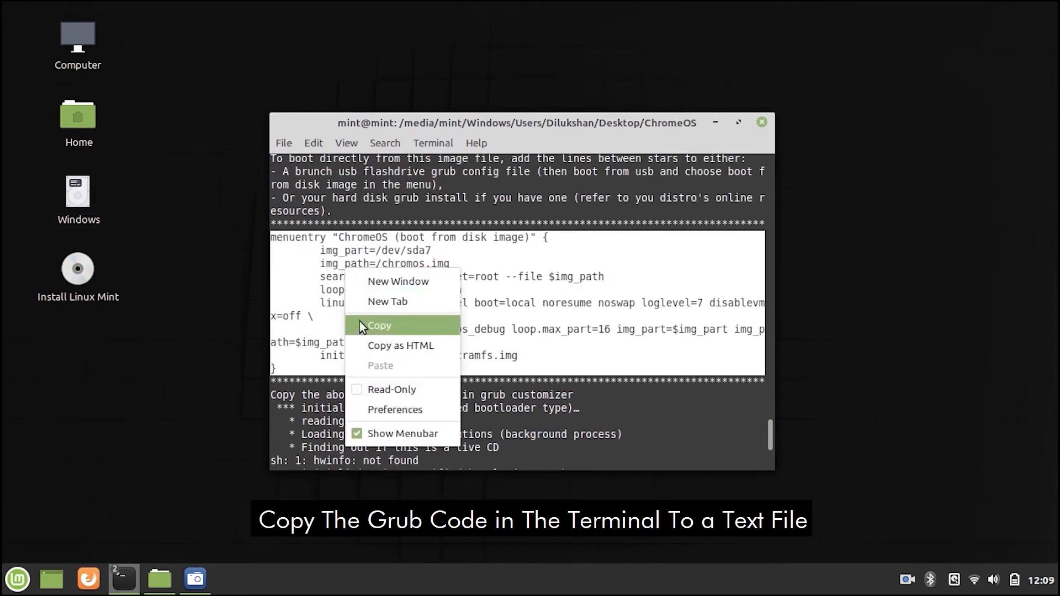
pyautogui.click(377, 326)
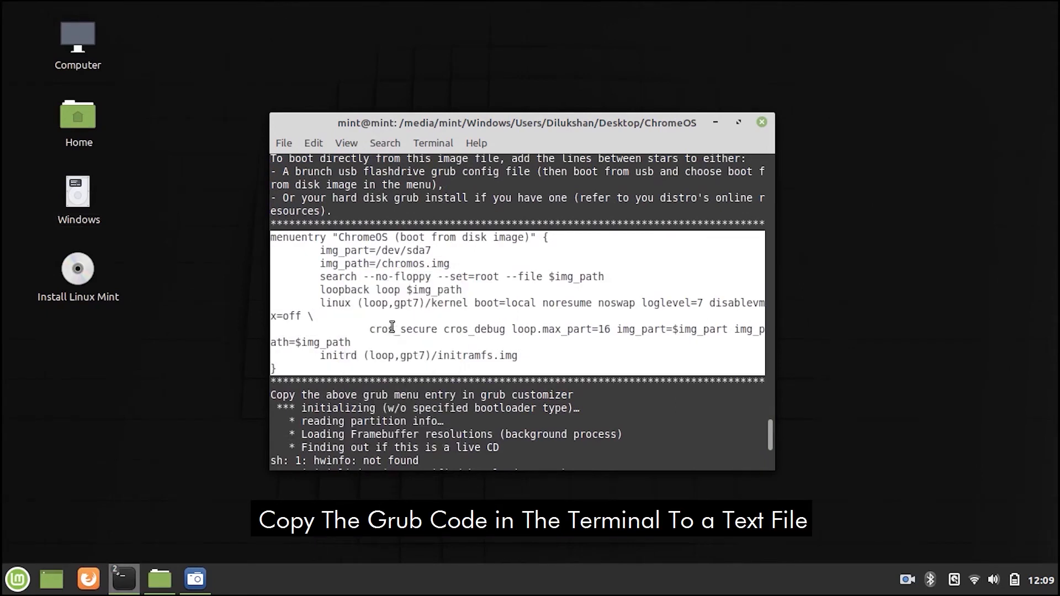
# - Create an empty document in the root of the Windows drive and dismiss the prompt to run or display it
pyautogui.click(89, 184)
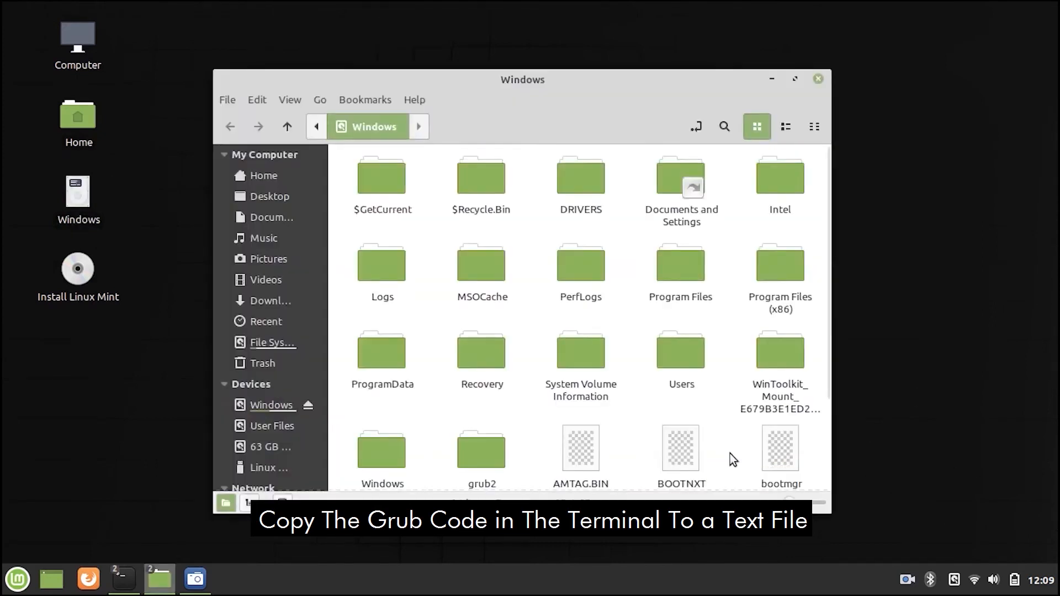
pyautogui.scroll(-3, 730, 459)
pyautogui.rightClick(743, 445)
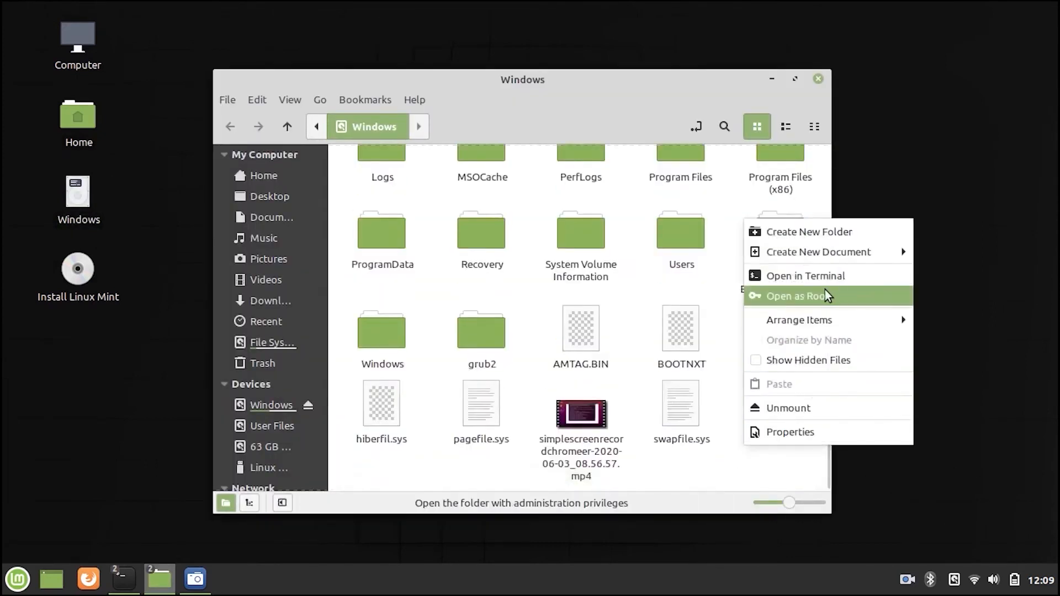
pyautogui.moveTo(801, 255)
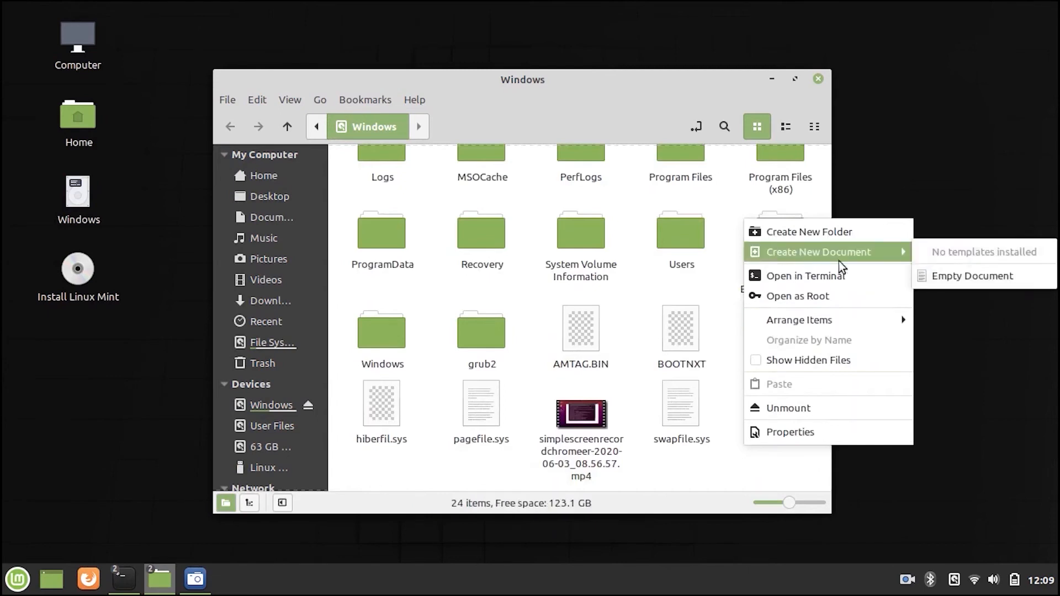
pyautogui.click(943, 275)
pyautogui.doubleClick(783, 333)
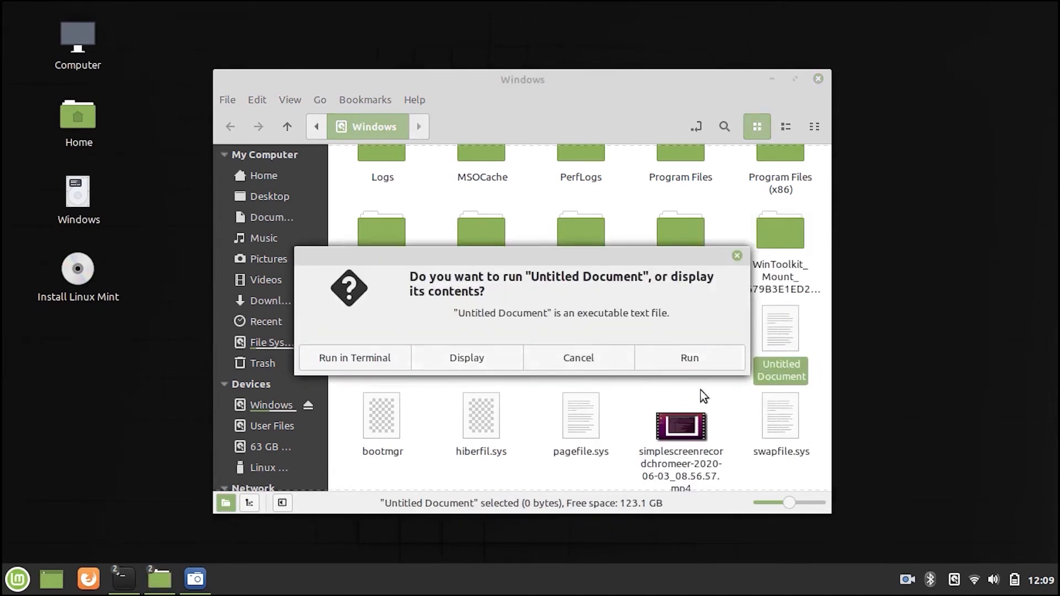
pyautogui.click(738, 256)
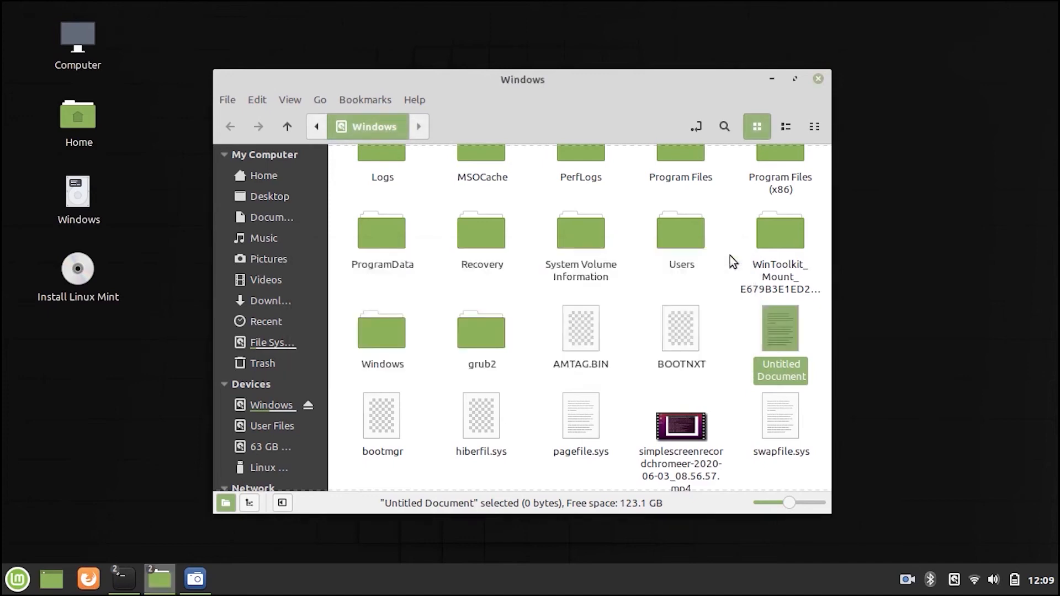
# - Rename the new empty document as Untitled Document.txt
pyautogui.rightClick(790, 365)
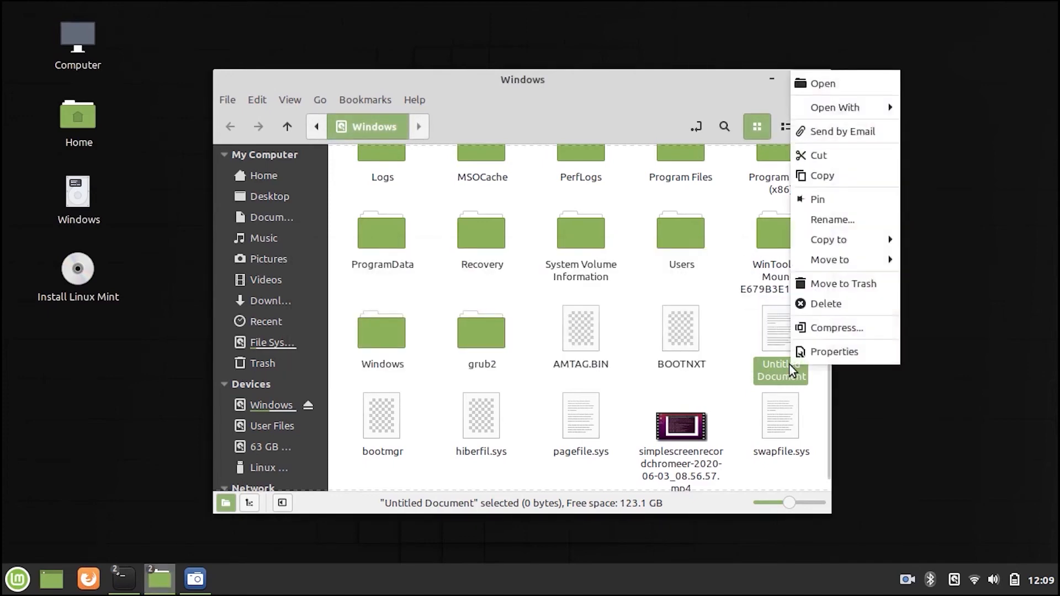
pyautogui.click(834, 220)
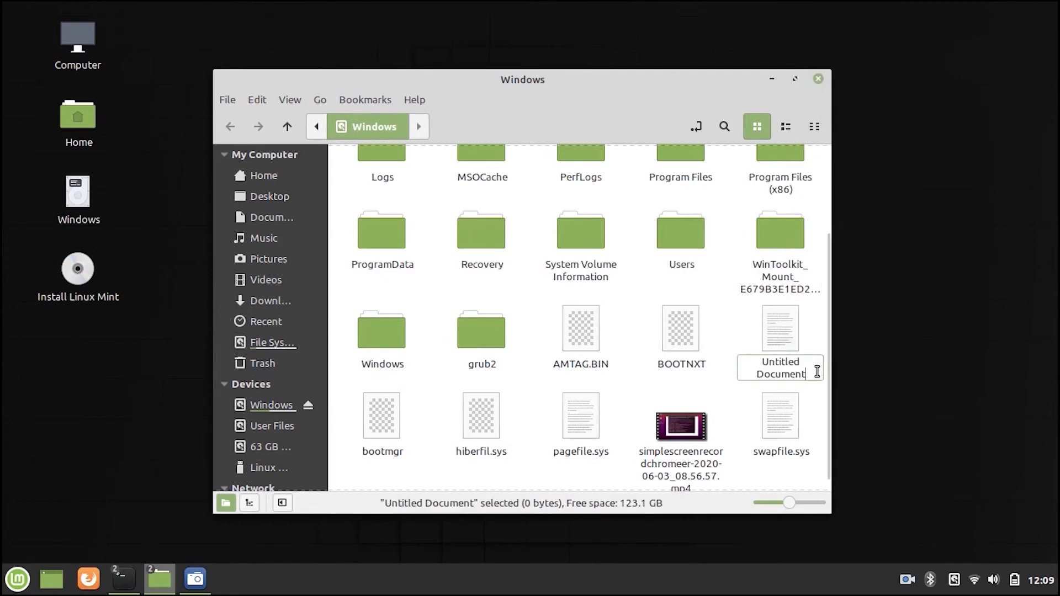
pyautogui.write('.txt')
pyautogui.press('Return')
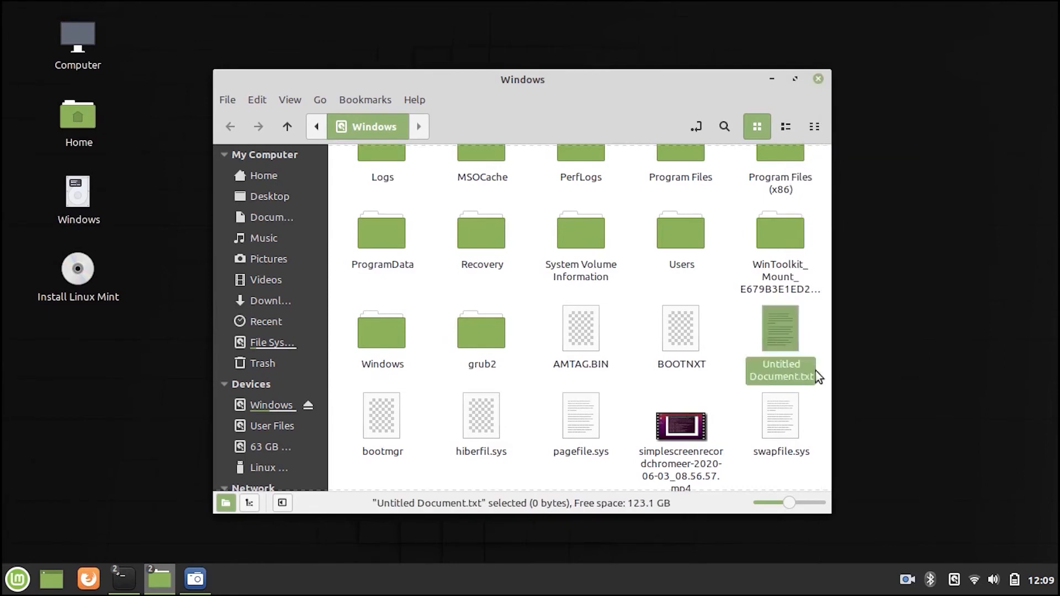
# - Display Untitled Document.txt in the text editor, paste the copied ChromeOS menu entry, save the file and close the editor
pyautogui.doubleClick(768, 379)
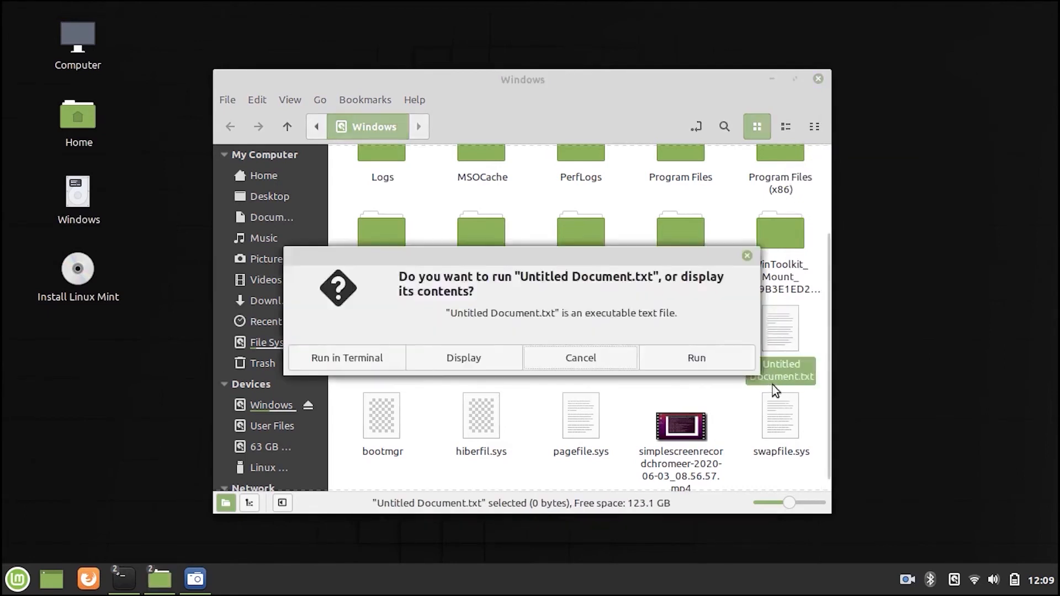
pyautogui.click(496, 361)
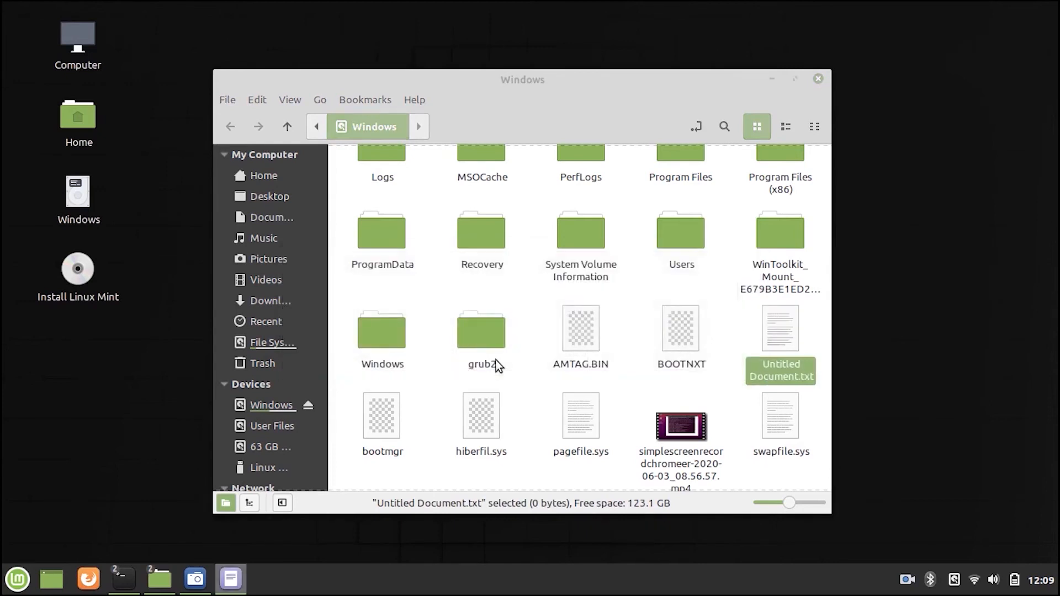
pyautogui.rightClick(412, 336)
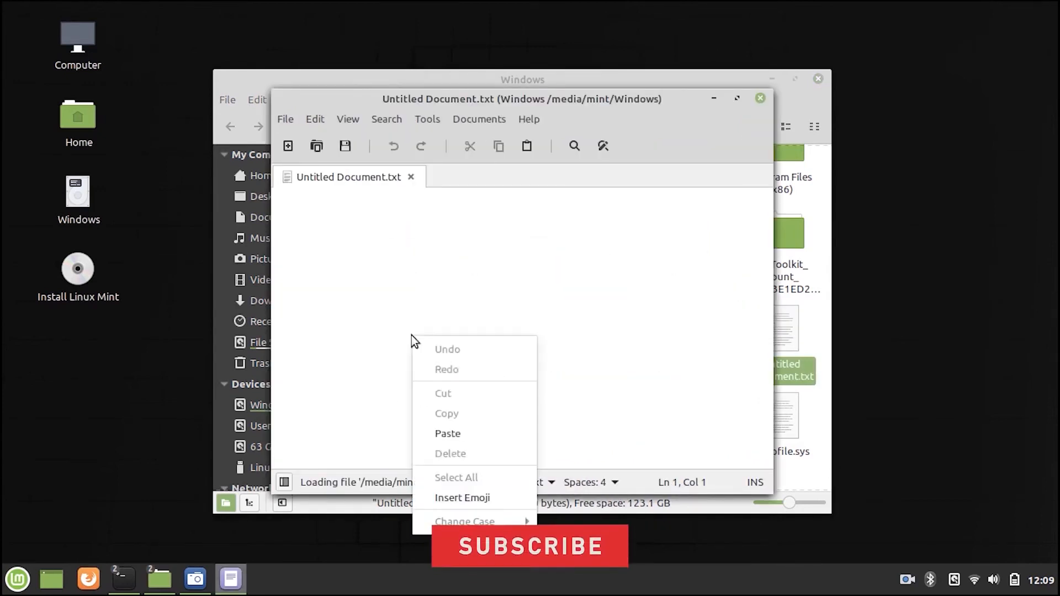
pyautogui.click(466, 433)
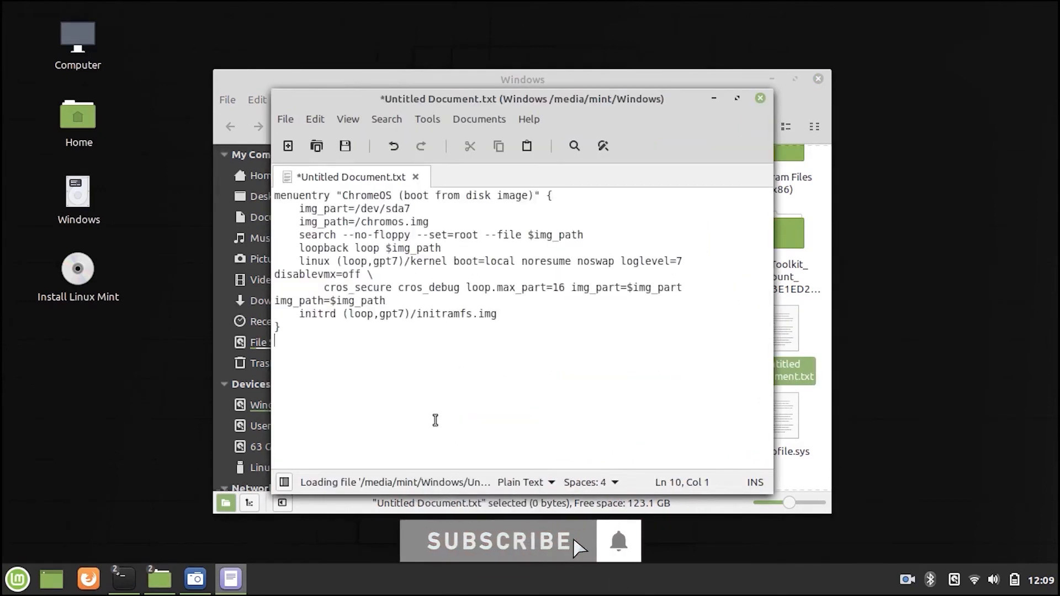
pyautogui.click(347, 147)
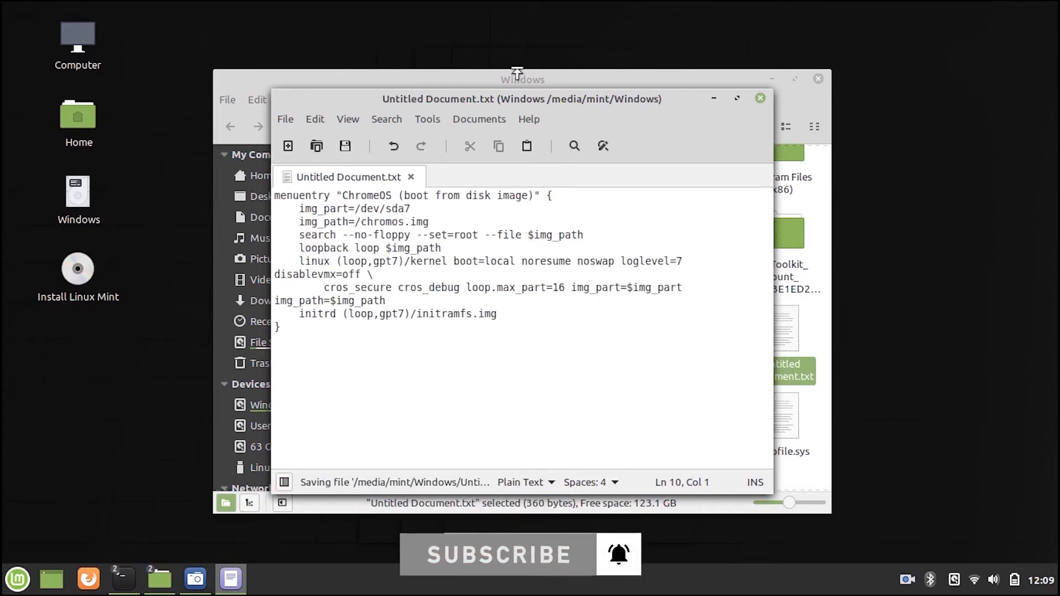
pyautogui.click(764, 94)
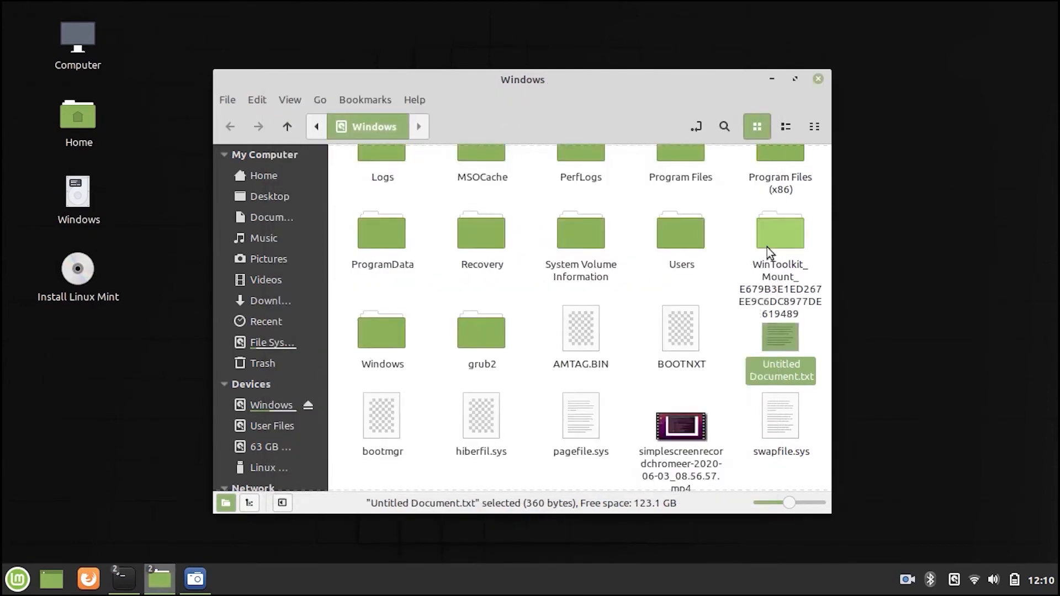
# - Reopen Untitled Document.txt to check the saved grub code, and close the editor and the Windows drive window
pyautogui.doubleClick(792, 363)
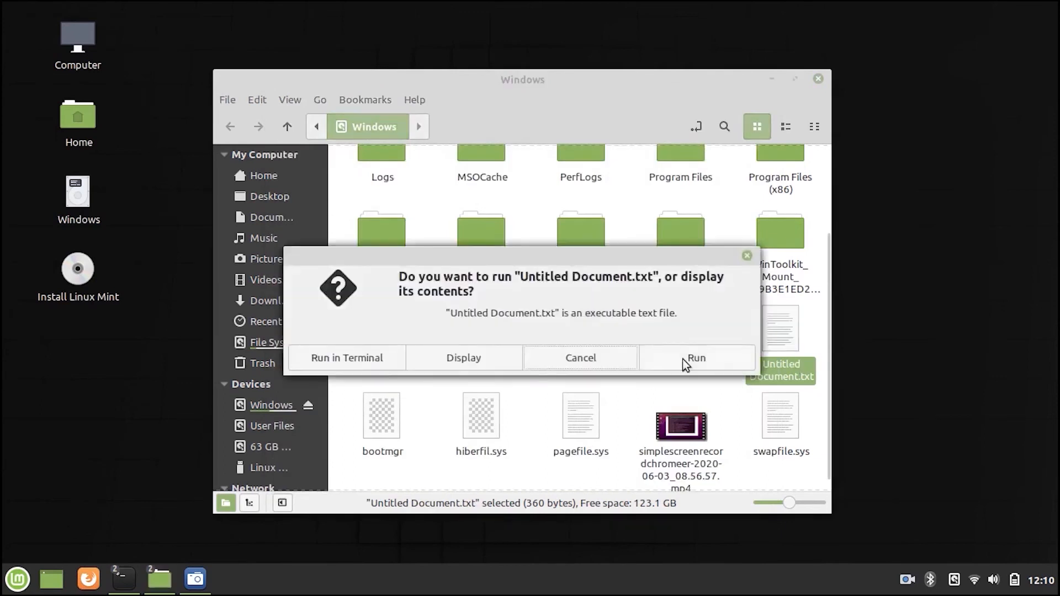
pyautogui.click(469, 359)
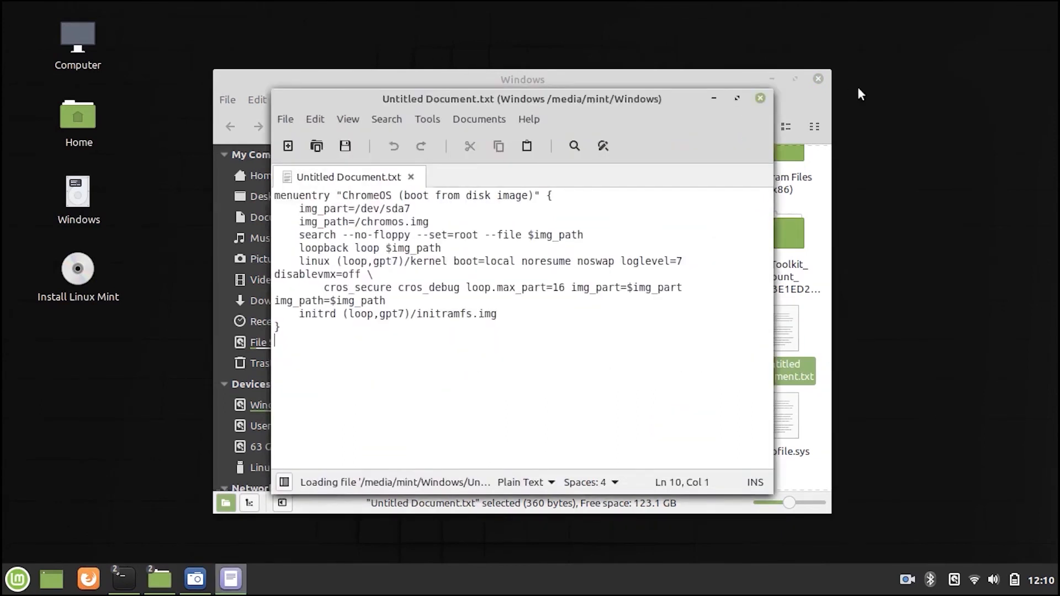
pyautogui.click(761, 98)
pyautogui.click(818, 79)
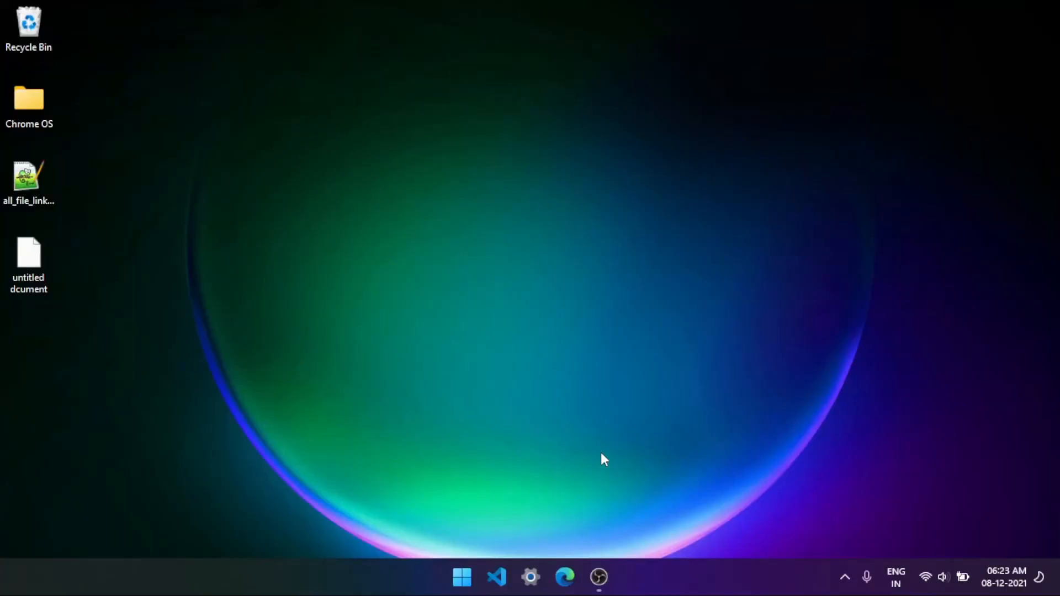
# - In Windows, open the Chrome OS folder on the desktop and extract the grub2win archive into it with 7-Zip
pyautogui.moveTo(95, 334); pyautogui.dragTo(164, 245)
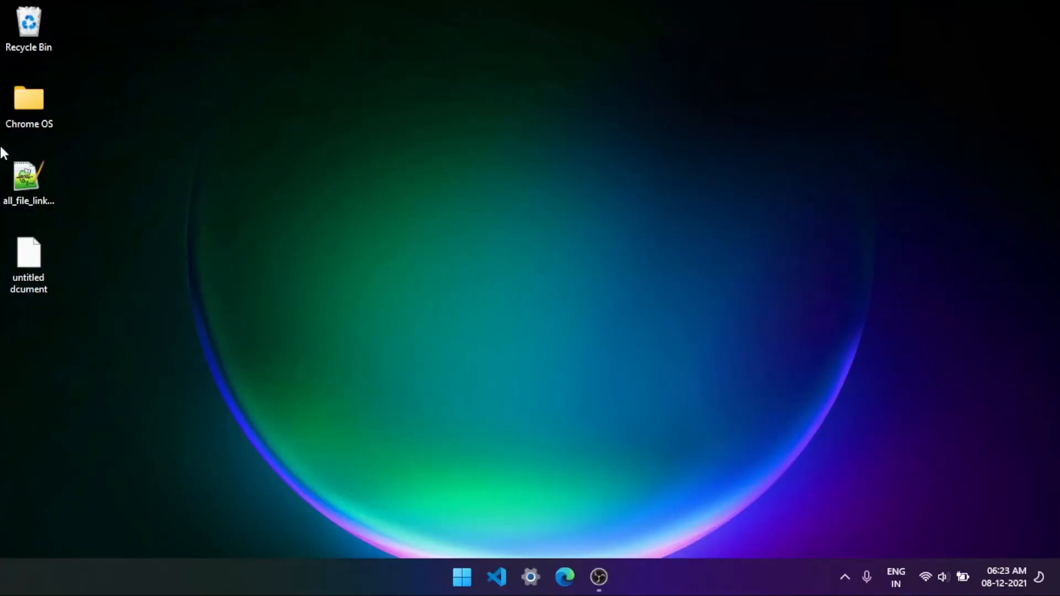
pyautogui.doubleClick(8, 104)
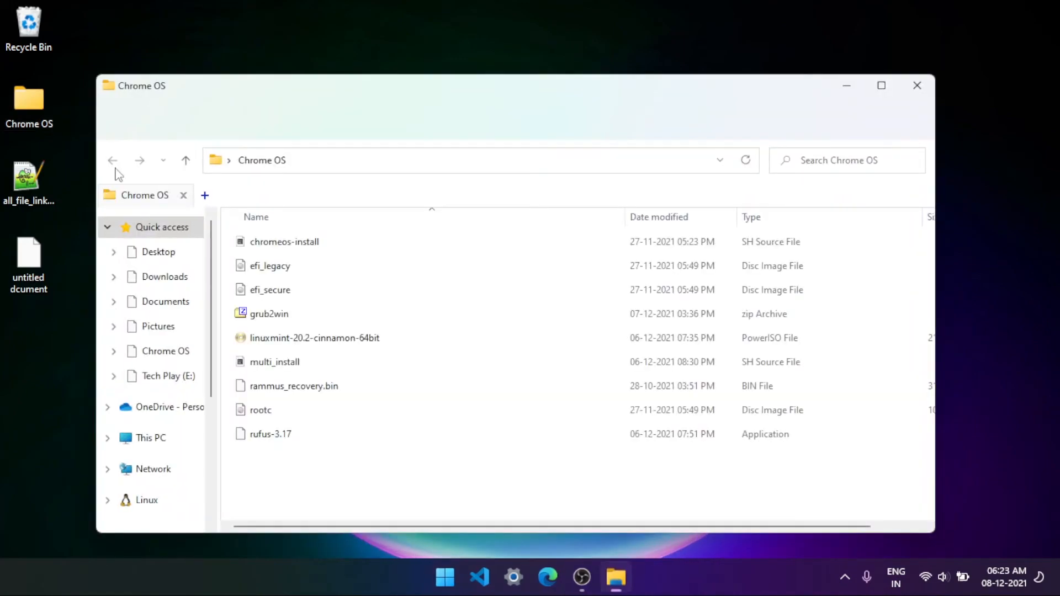
pyautogui.click(282, 316)
pyautogui.rightClick(282, 315)
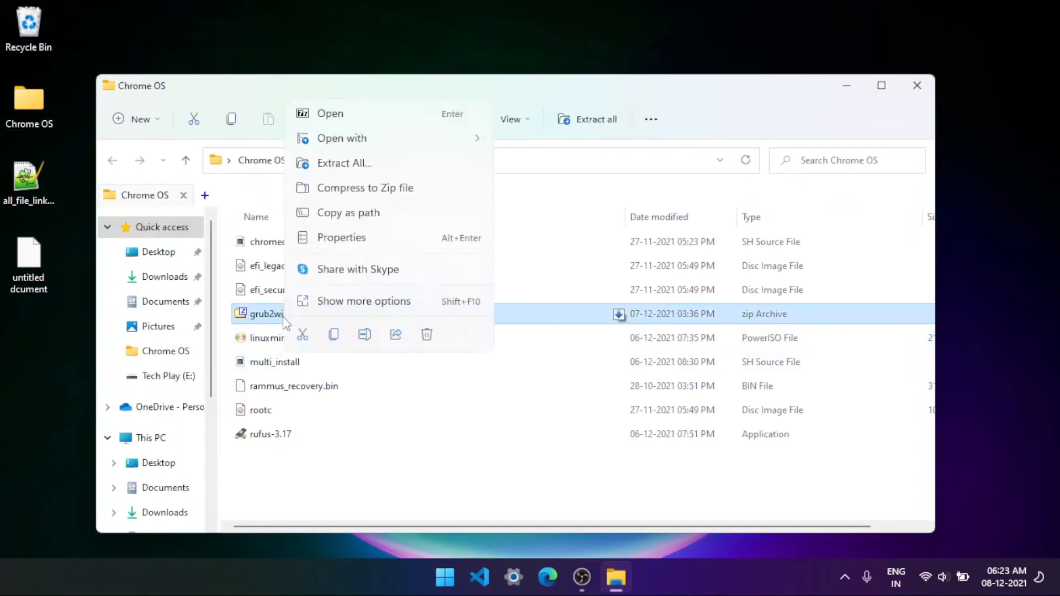
pyautogui.click(338, 299)
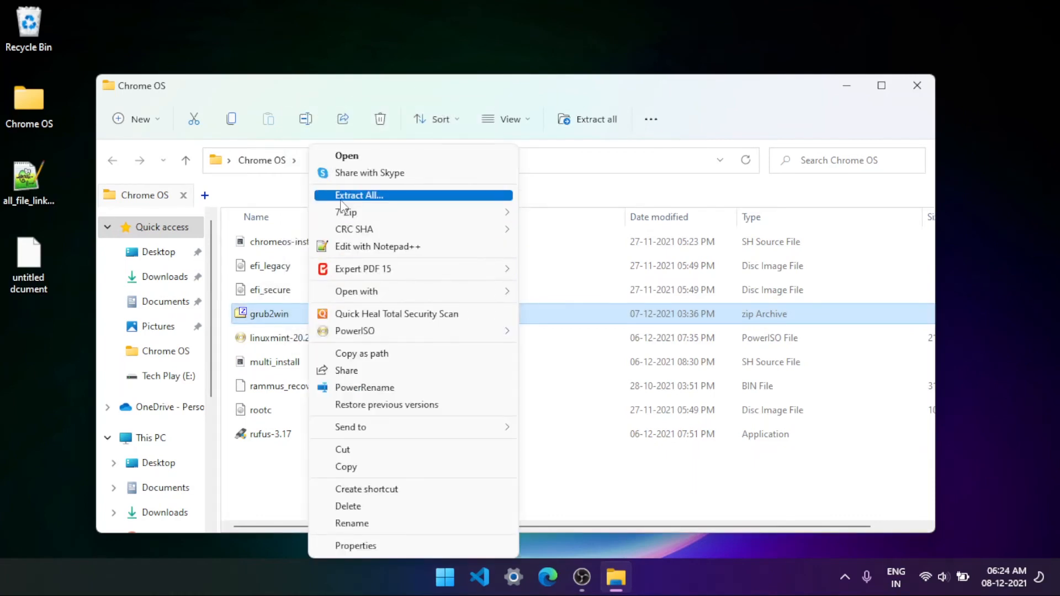
pyautogui.moveTo(343, 212)
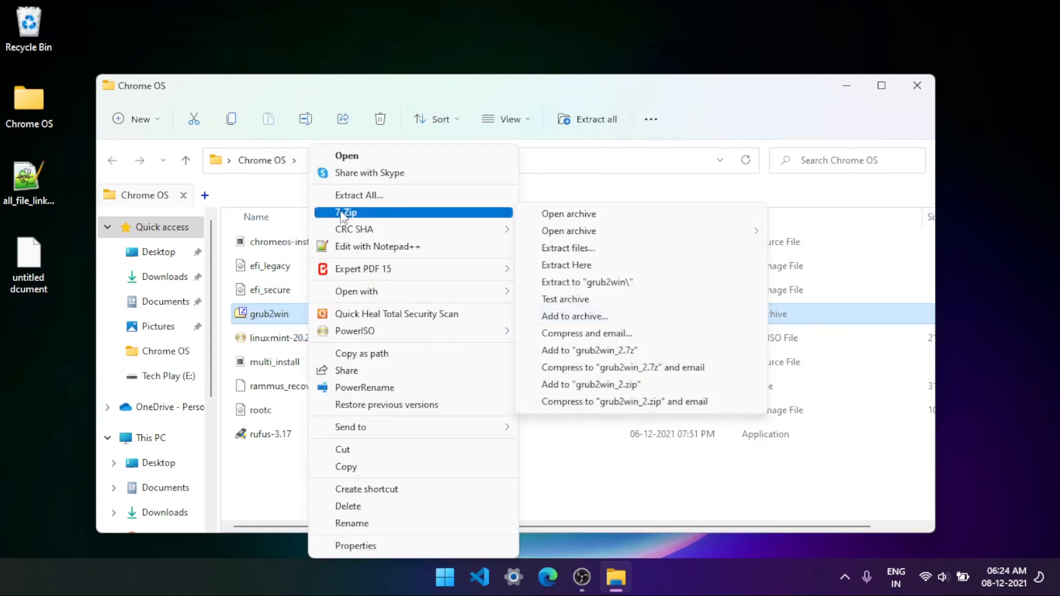
pyautogui.click(564, 267)
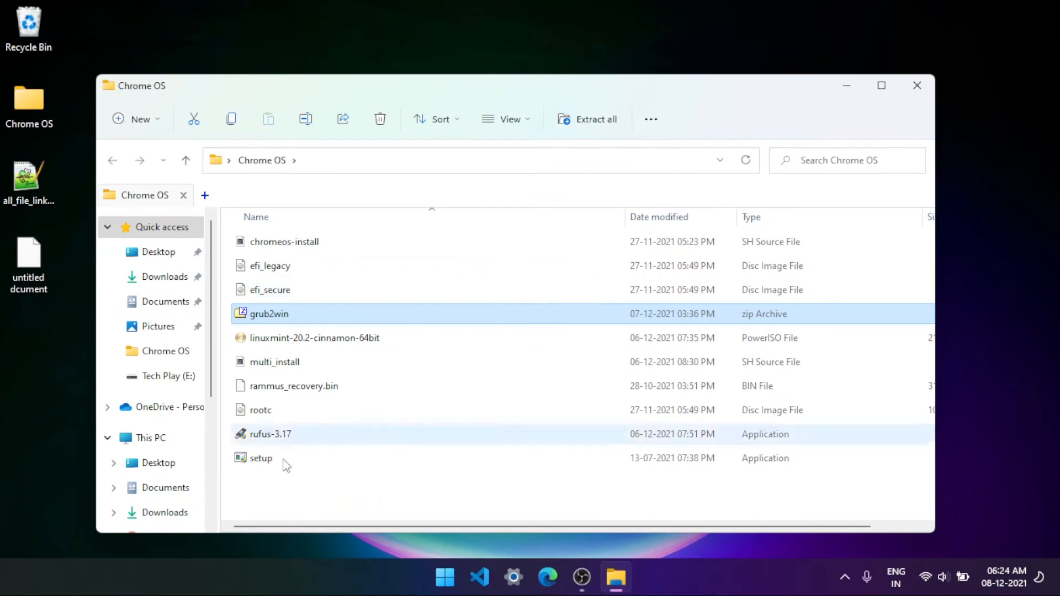
# - Run the extracted setup application, install Grub2Win with its EFI update, and continue to the Grub2Win main window
pyautogui.click(306, 465)
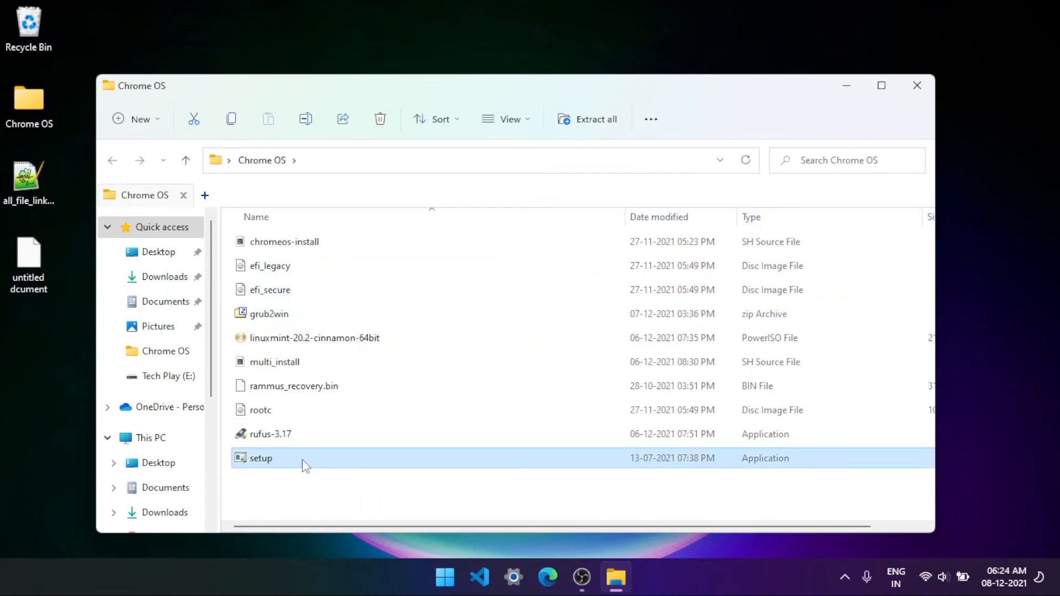
pyautogui.doubleClick(301, 462)
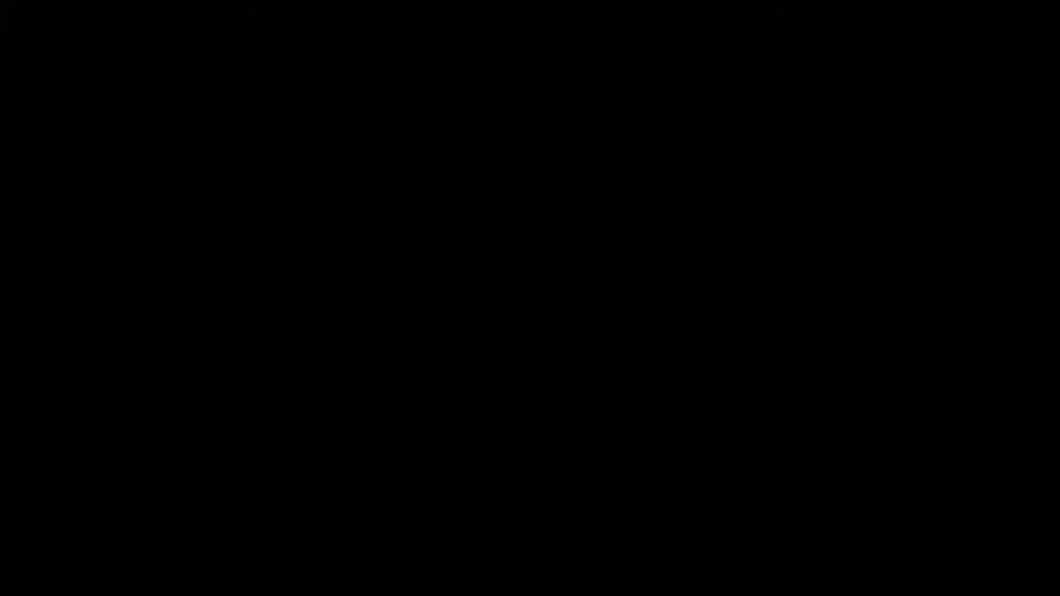
pyautogui.click(421, 411)
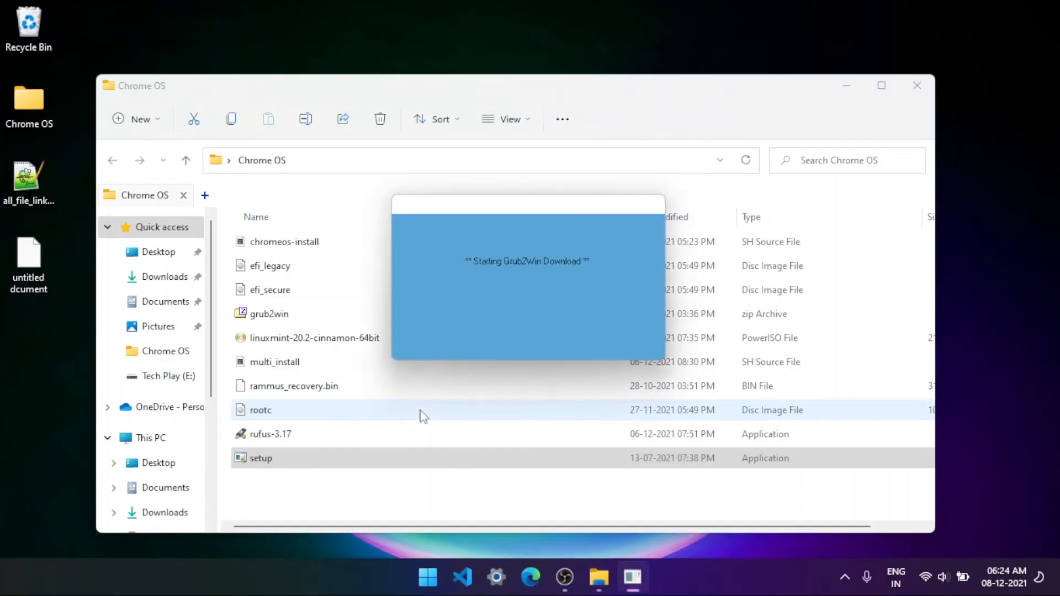
pyautogui.click(553, 357)
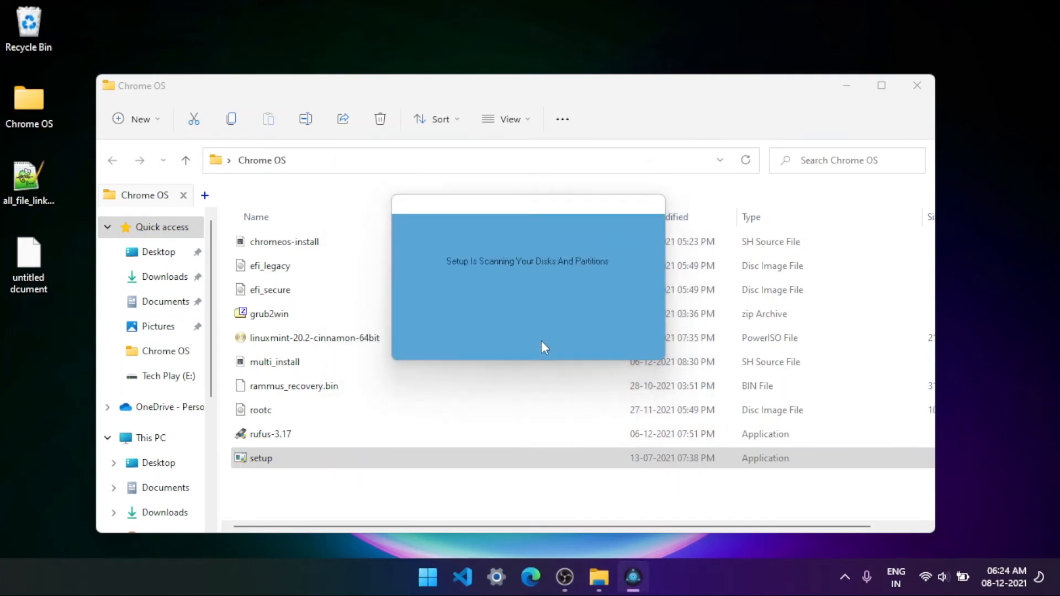
pyautogui.click(668, 473)
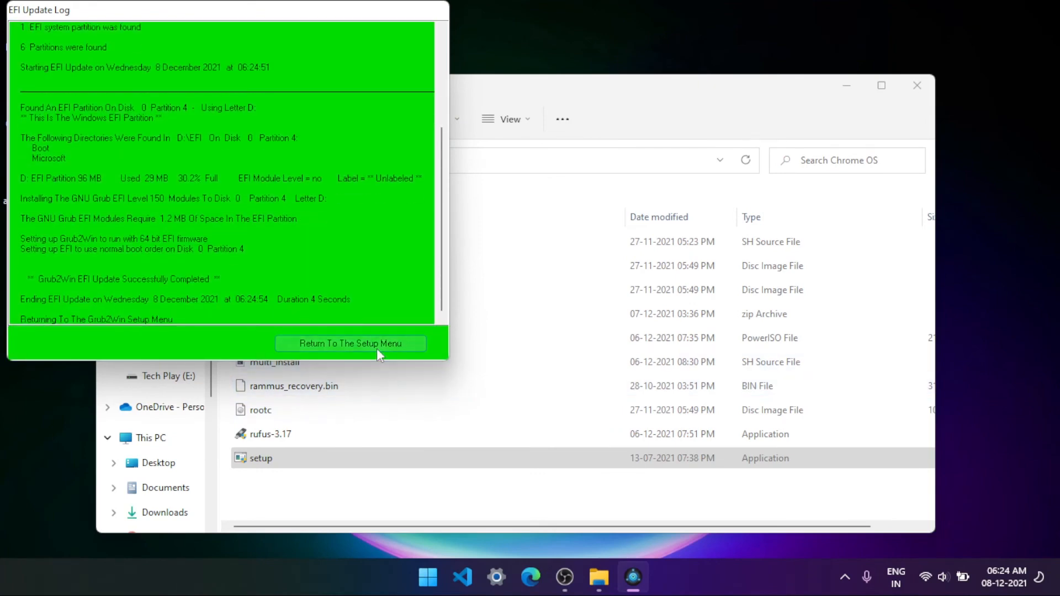
pyautogui.click(376, 349)
pyautogui.click(542, 472)
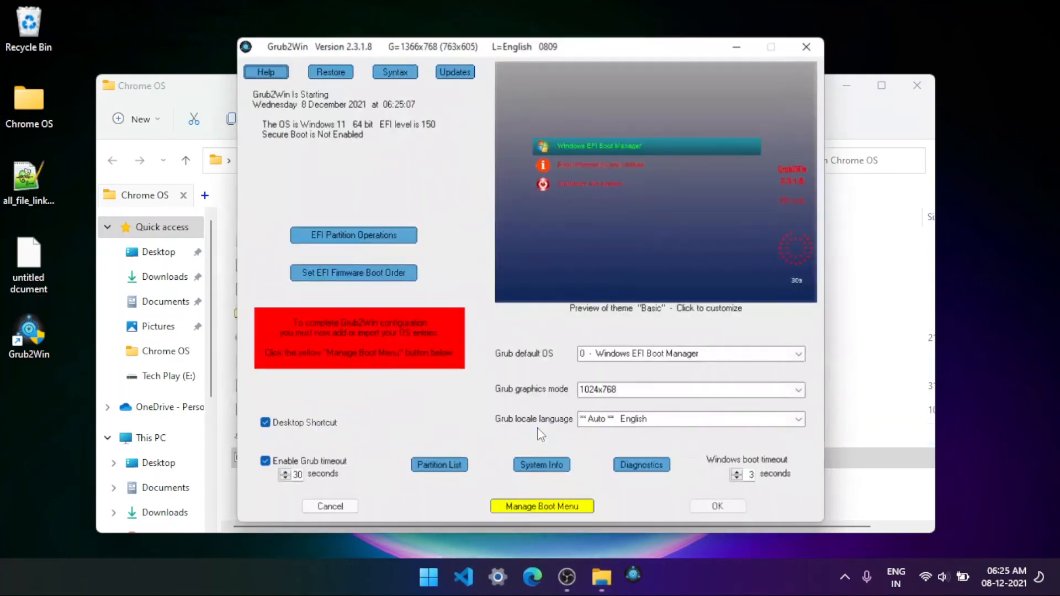
# - Add a new Grub2Win boot menu entry of type submenu with the title Chrome OS
pyautogui.click(506, 509)
pyautogui.click(500, 73)
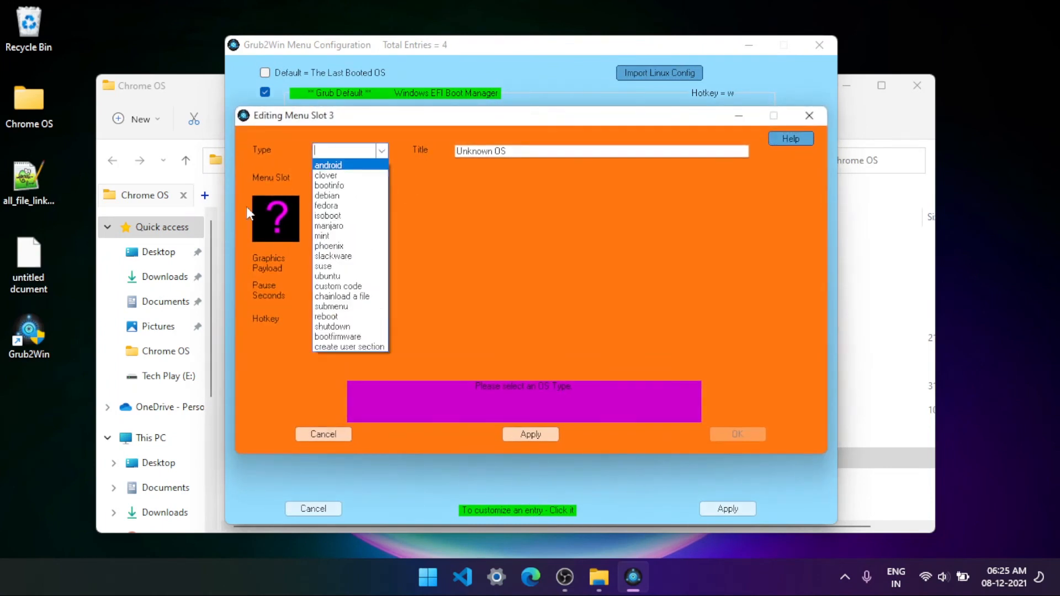
pyautogui.click(340, 307)
pyautogui.write('Chrome')
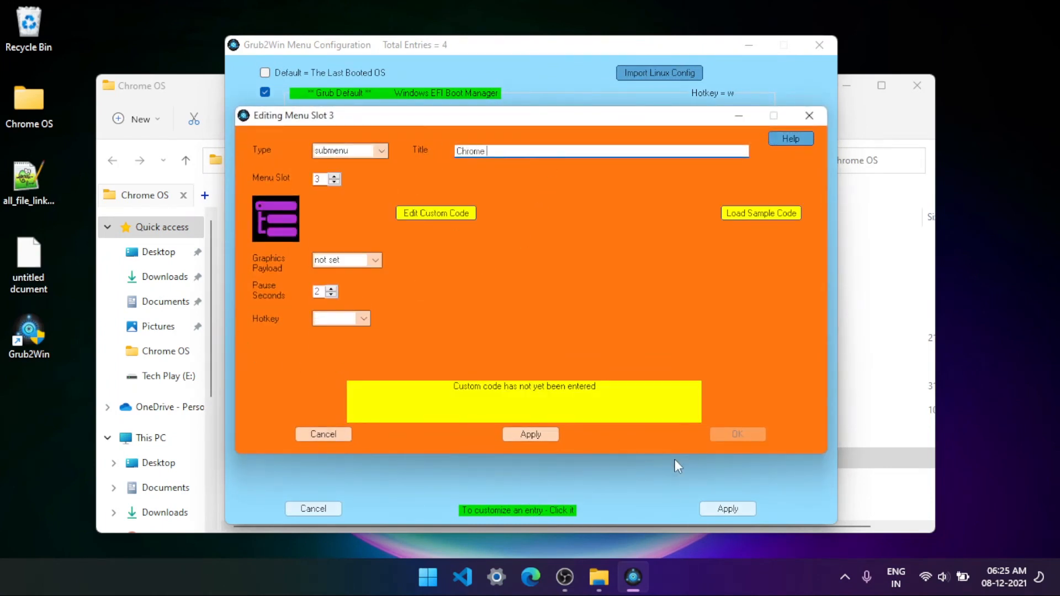
# - Open the entry's custom code for editing, copy all the grub code from the desktop file untitled dcument using Notepad, and close that file
pyautogui.click(413, 211)
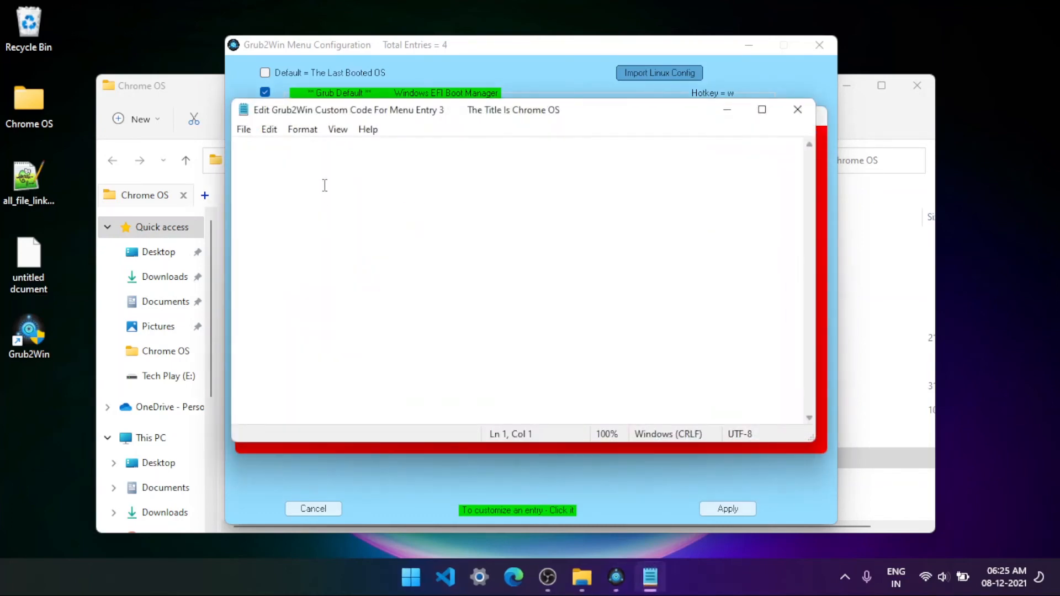
pyautogui.doubleClick(5, 274)
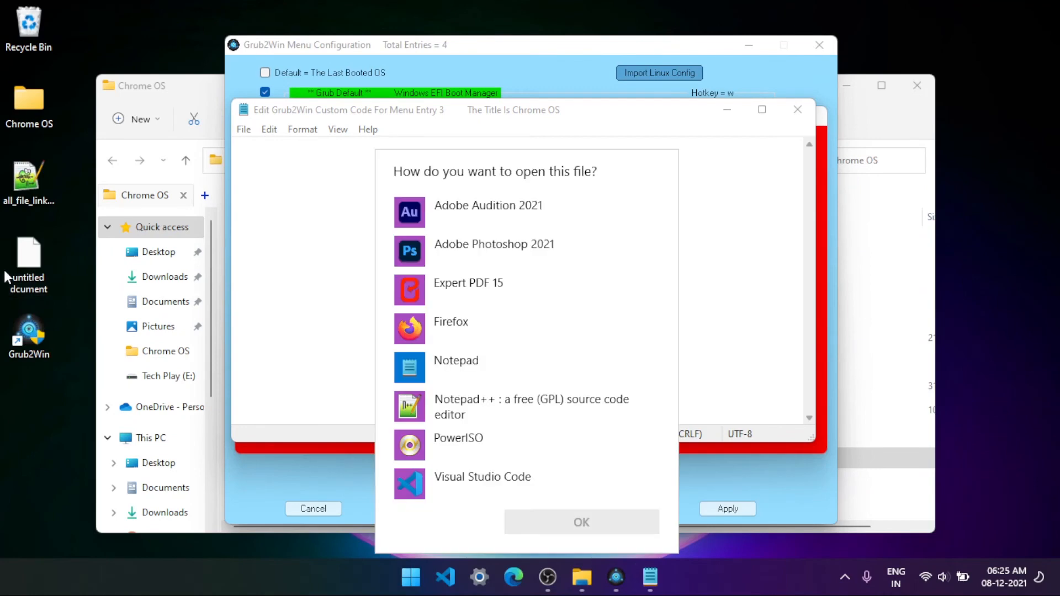
pyautogui.click(444, 387)
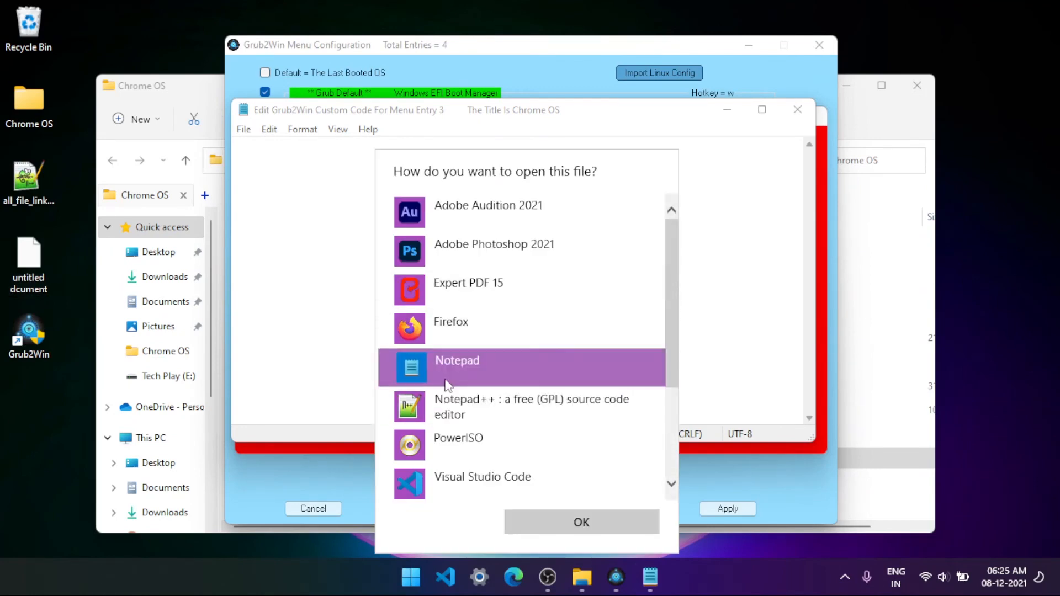
pyautogui.click(550, 521)
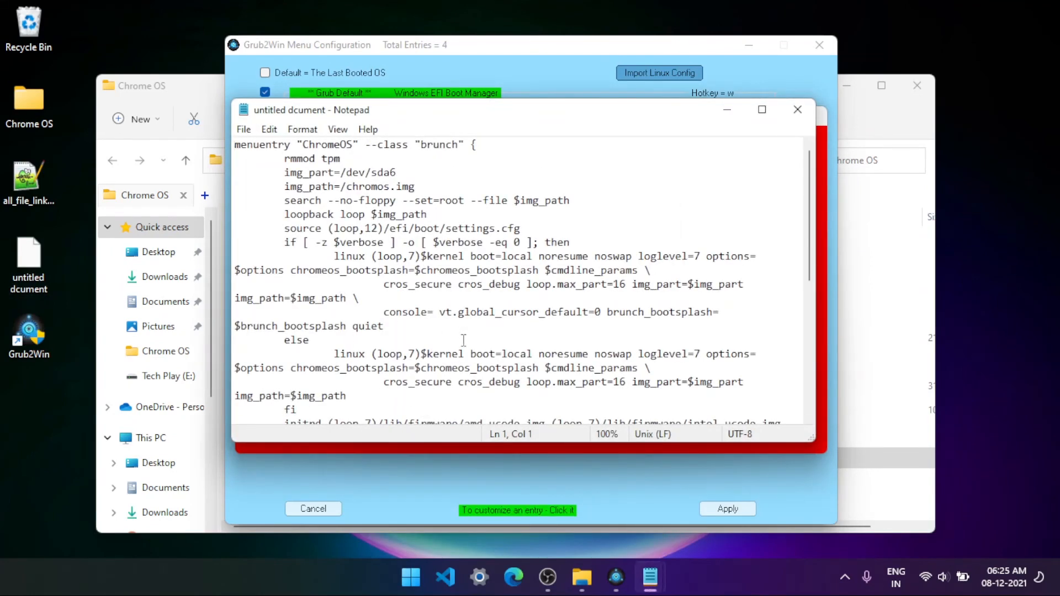
pyautogui.hotkey('ctrl', 'a')
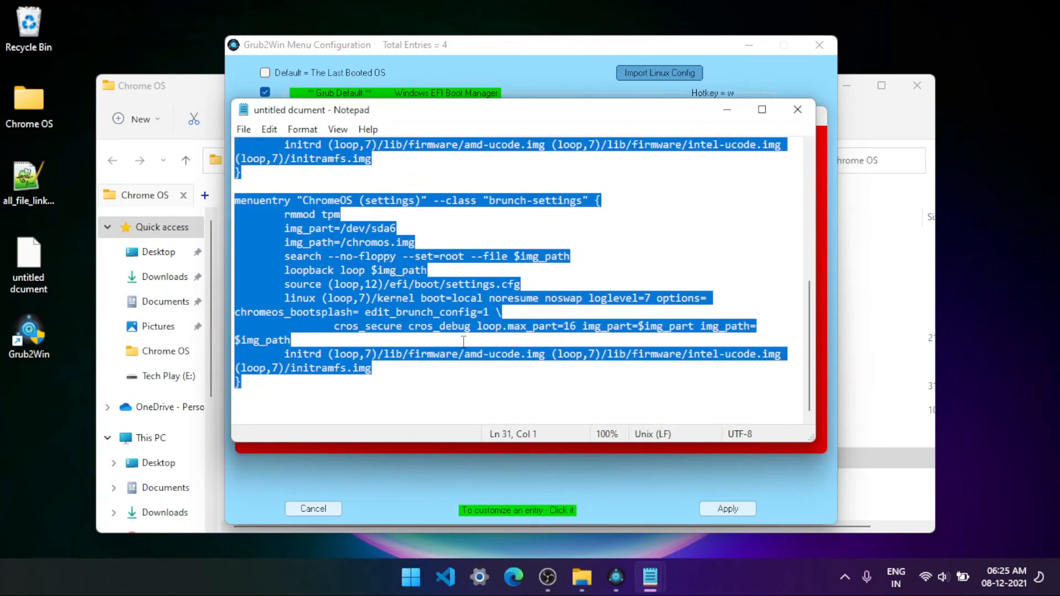
pyautogui.click(797, 109)
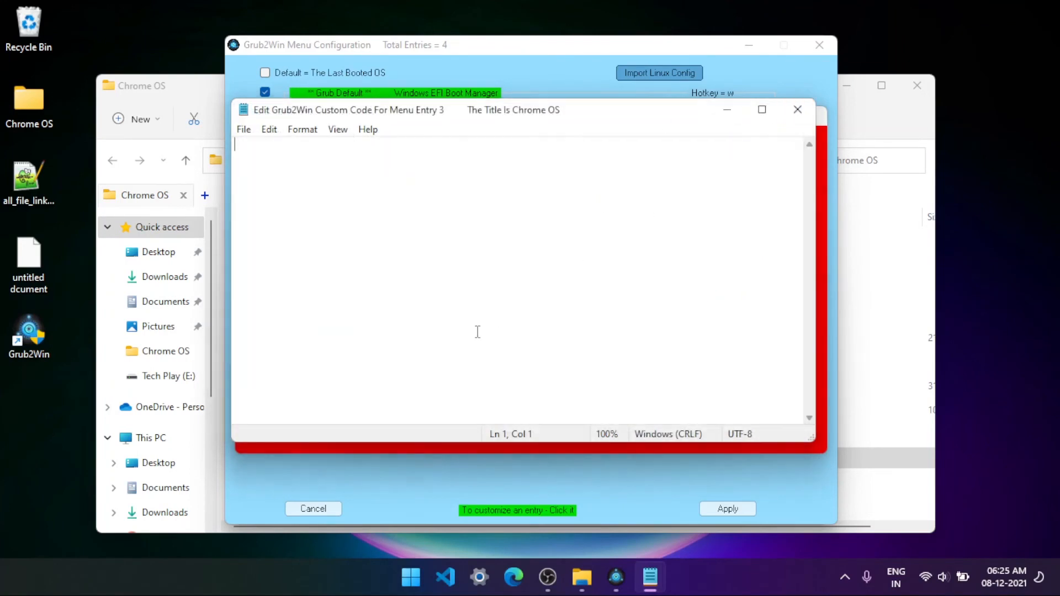
# - Paste the copied grub code into the entry's custom code, save and close it, and dismiss the syntax check report
pyautogui.hotkey('ctrl', 'v')
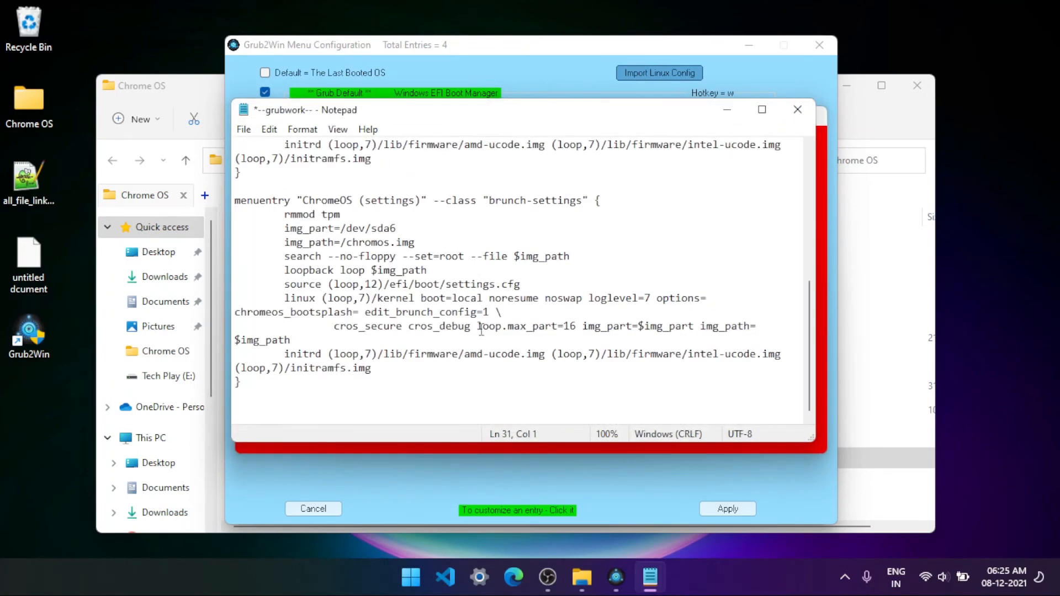
pyautogui.hotkey('ctrl', 's')
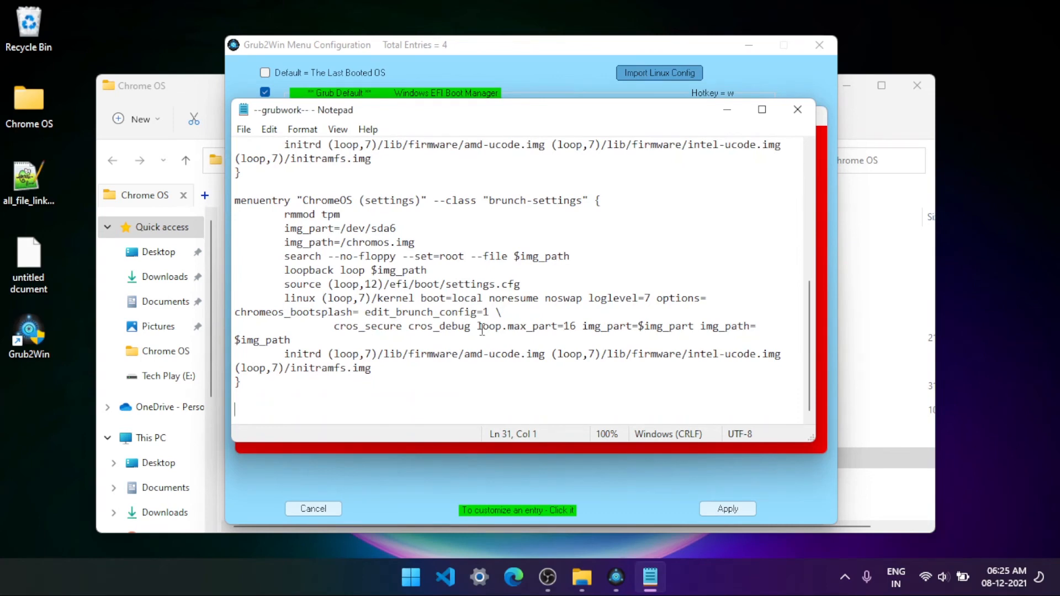
pyautogui.click(798, 110)
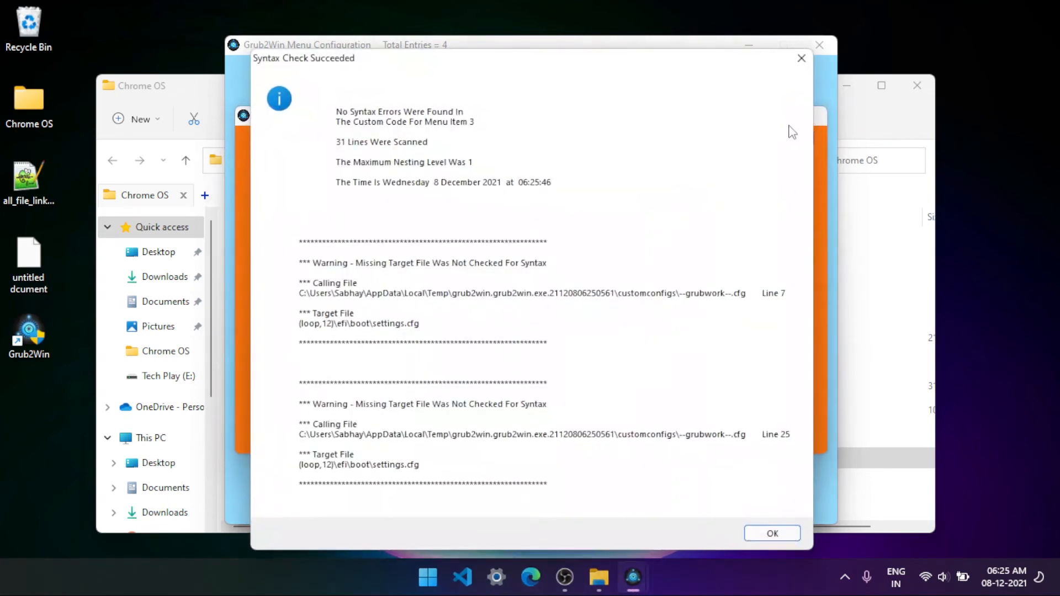
pyautogui.click(759, 533)
# - Set the Chrome OS entry's graphics payload to 1366x768 and apply the entry and the boot menu configuration
pyautogui.click(375, 261)
pyautogui.click(337, 309)
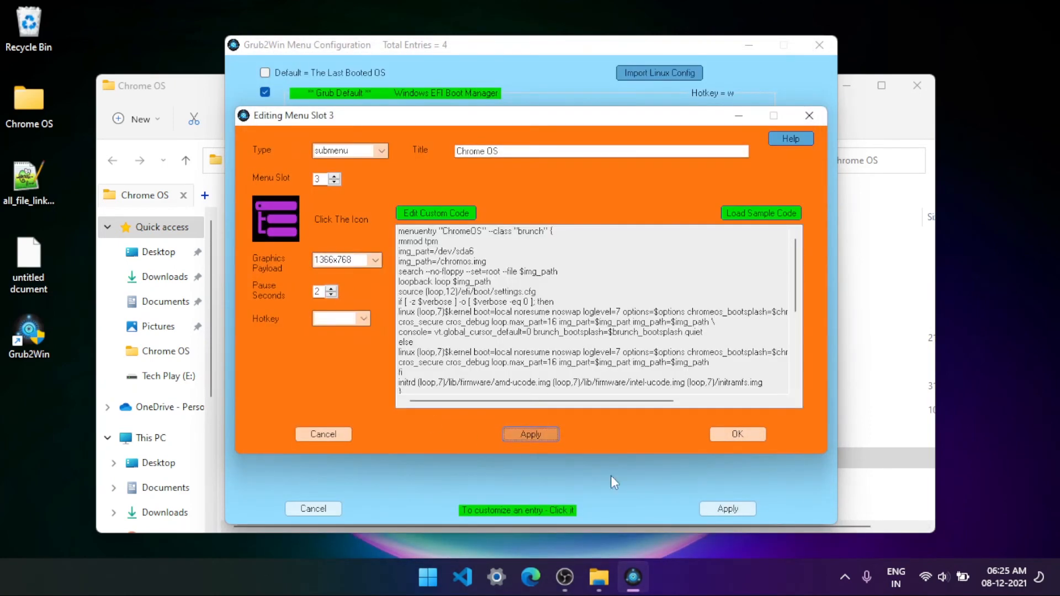
pyautogui.click(731, 434)
pyautogui.click(703, 511)
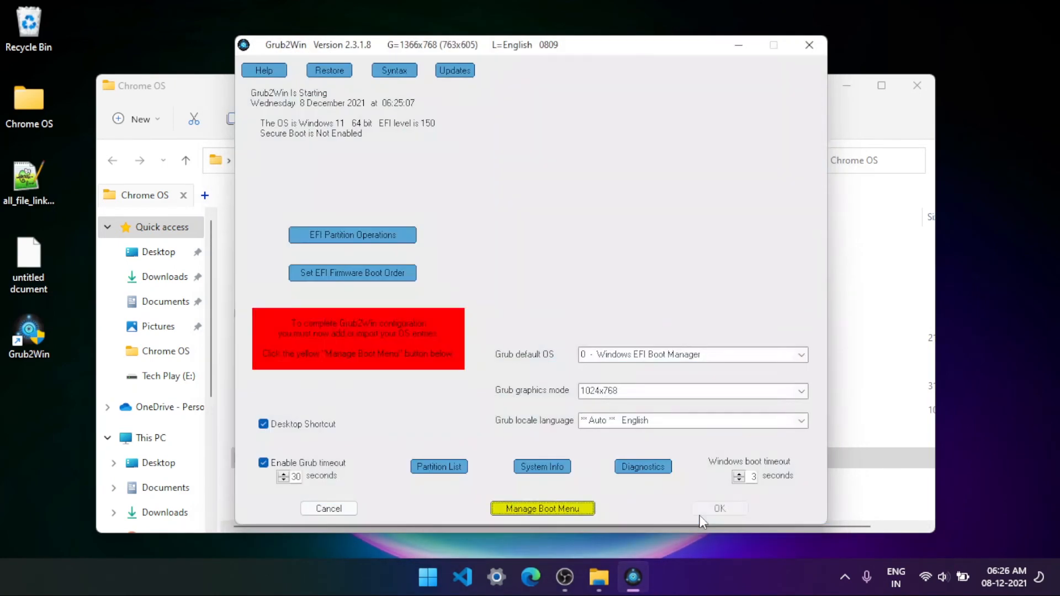
# - Save the Grub2Win configuration, close Grub2Win and close the Chrome OS folder window
pyautogui.click(718, 508)
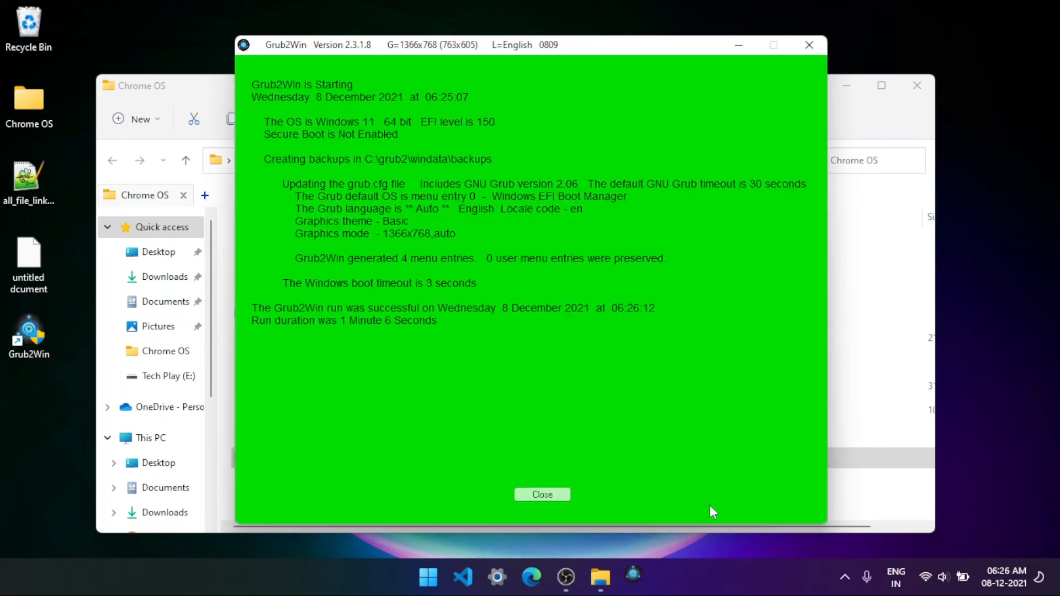
pyautogui.click(557, 498)
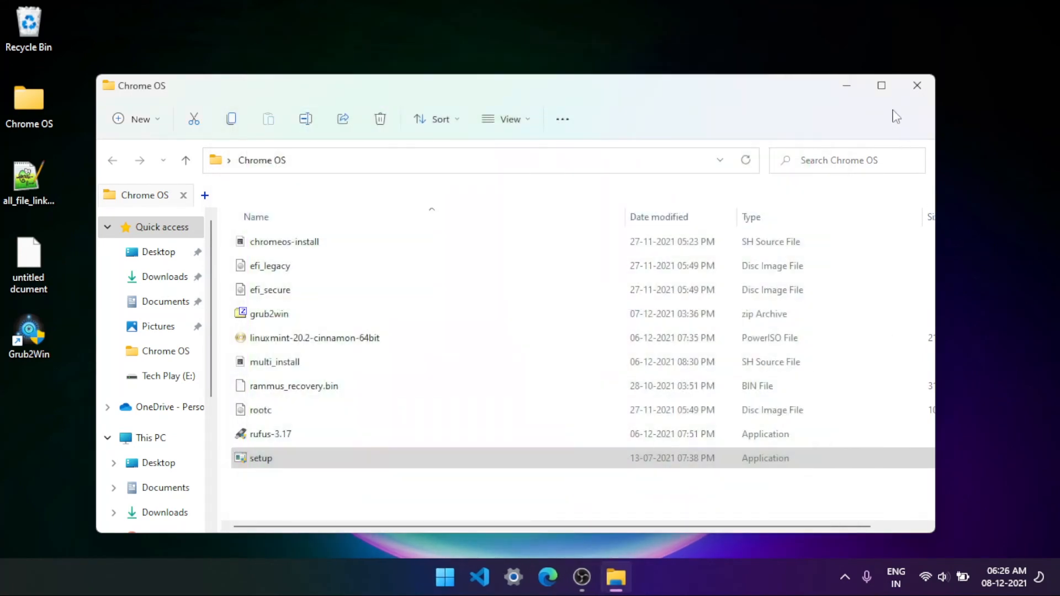
pyautogui.click(917, 85)
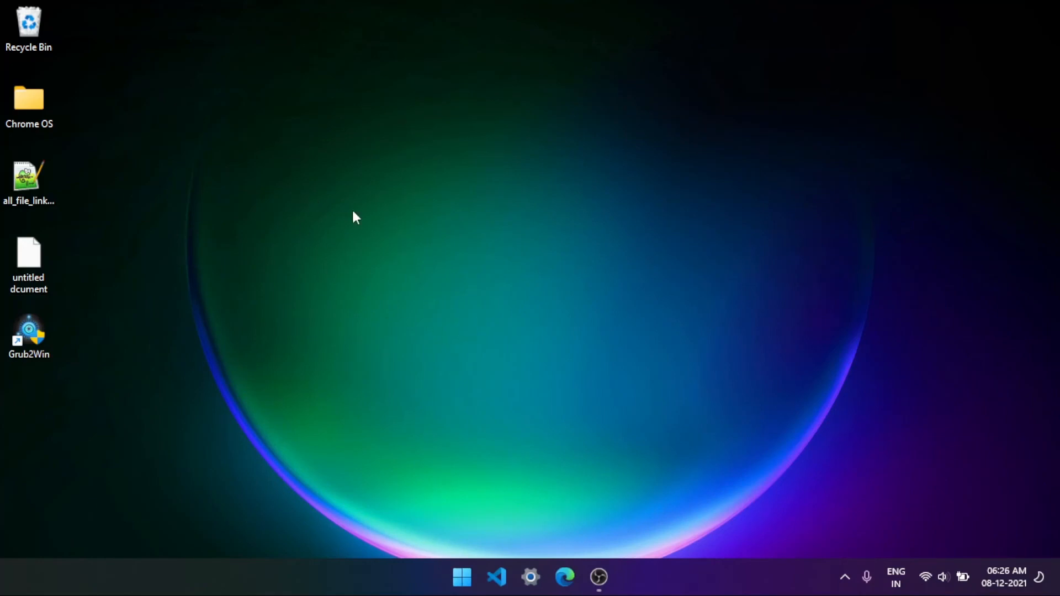
pyautogui.moveTo(217, 94); pyautogui.dragTo(762, 359)
pyautogui.moveTo(350, 175); pyautogui.dragTo(736, 419)
pyautogui.moveTo(710, 459); pyautogui.dragTo(828, 525)
pyautogui.moveTo(230, 230); pyautogui.dragTo(635, 431)
pyautogui.moveTo(422, 157); pyautogui.dragTo(800, 416)
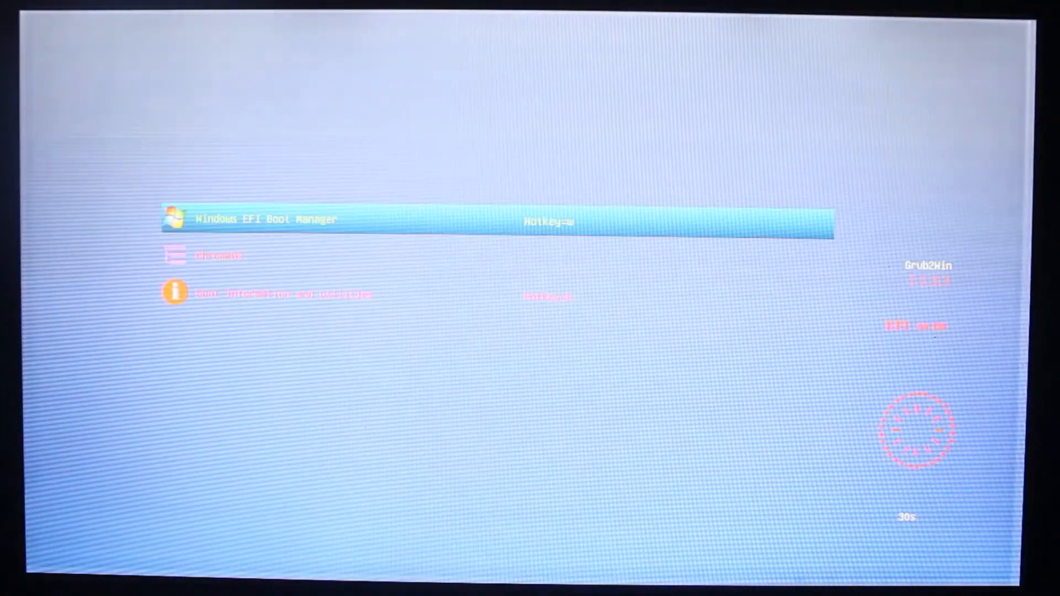
# - In the Grub2Win boot menu, open the Chrome OS submenu and boot ChromeOS from the disk image
pyautogui.press('Down')
pyautogui.press('Return')
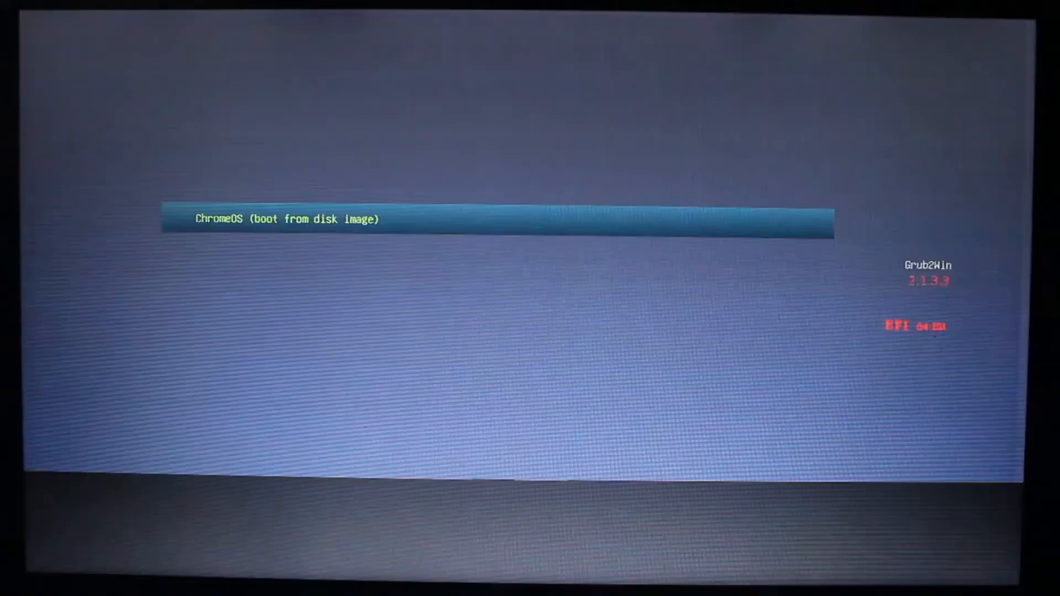
pyautogui.press('Return')
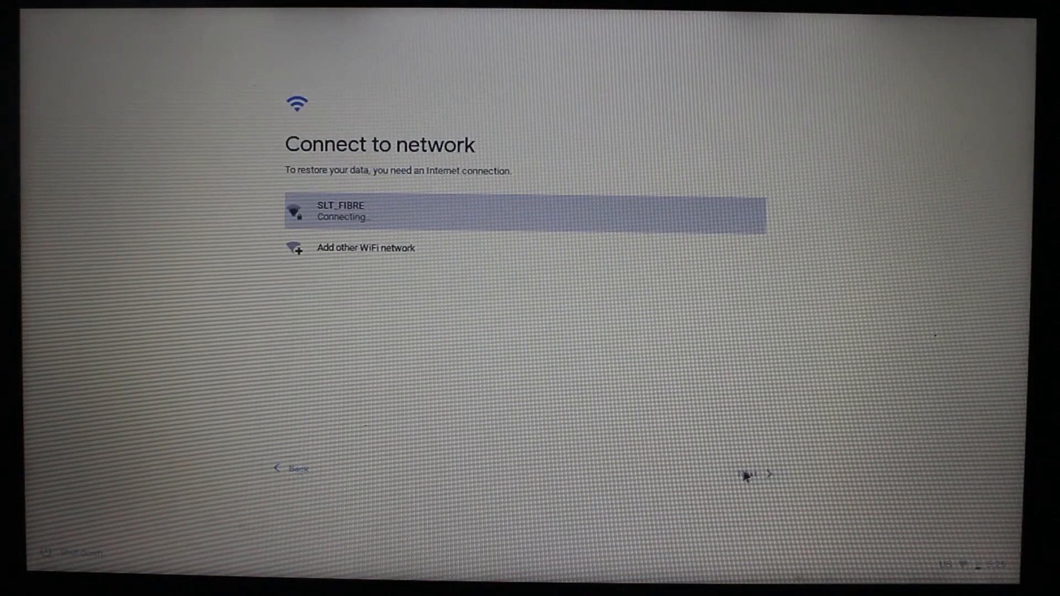
# - Continue past the network setup, accept the Google Chrome OS terms, and start entering the account e-mail for the Chromebook sign-in
pyautogui.click(755, 473)
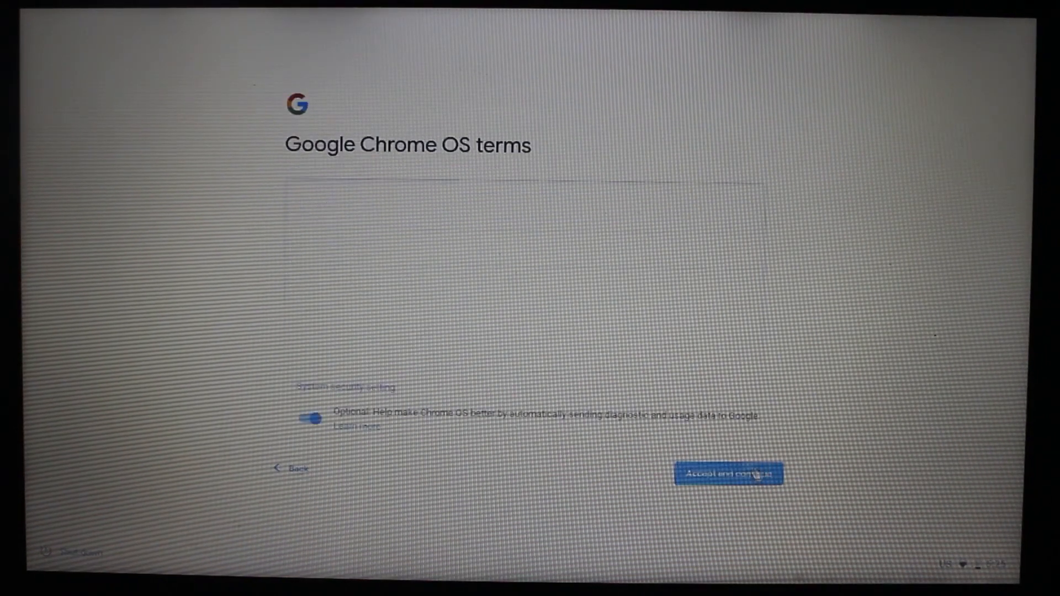
pyautogui.click(748, 479)
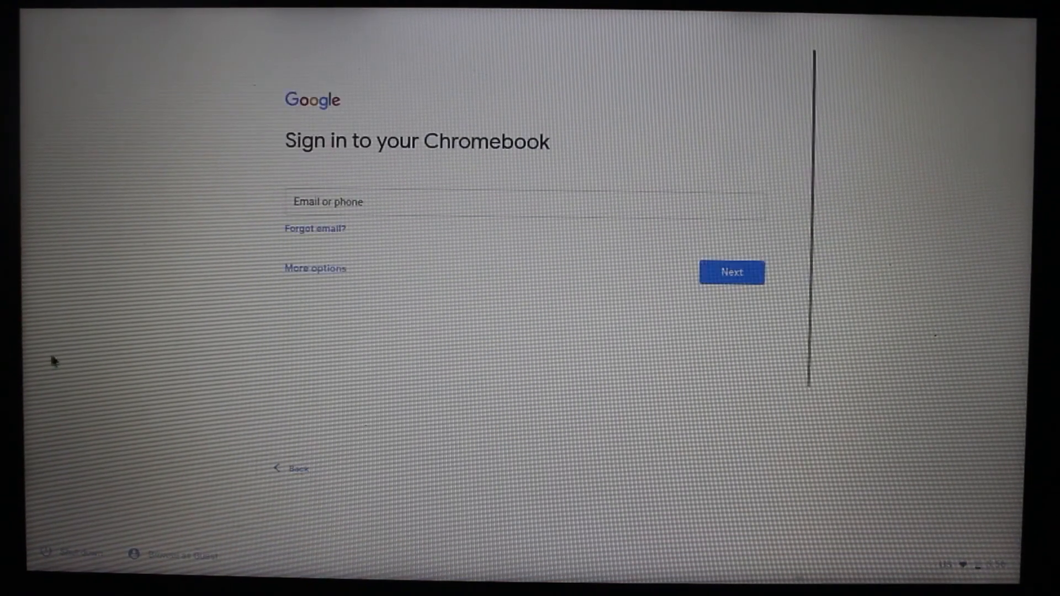
pyautogui.click(312, 201)
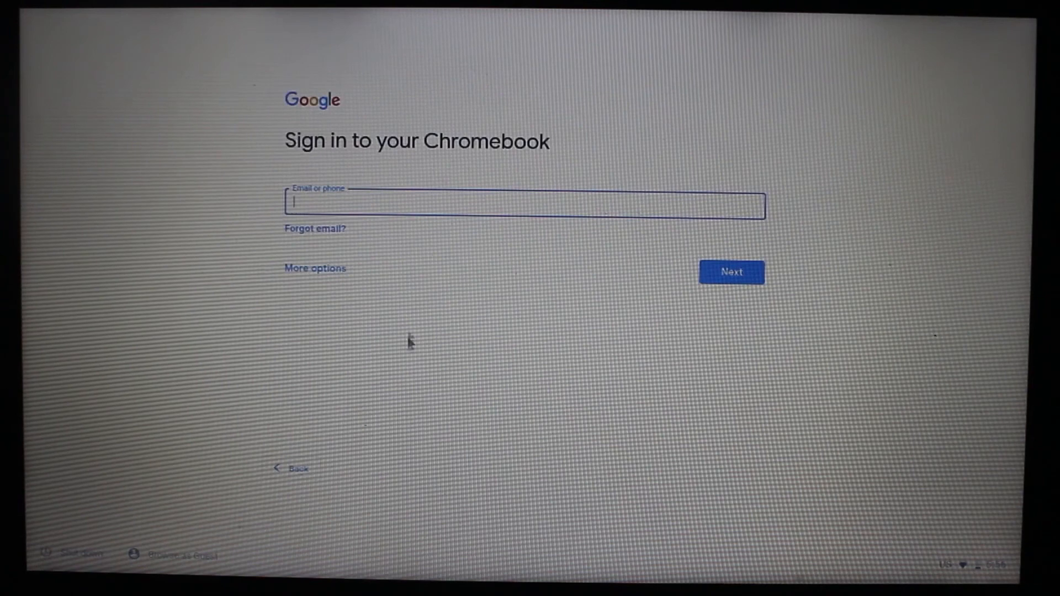